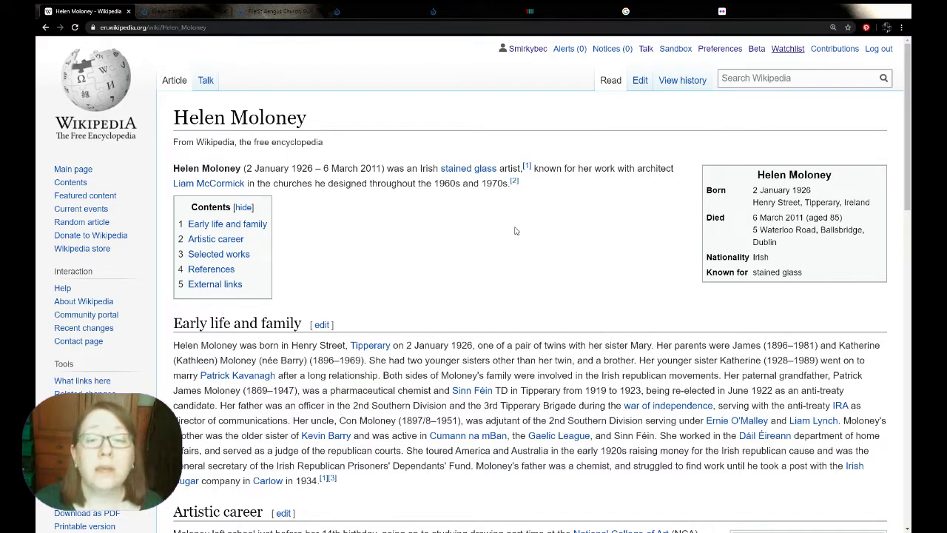
Step: Review the Helen Moloney article and open the linked article on architect Liam McCormick
{"action": "scroll", "coordinate": [515, 230], "scroll_direction": "down", "scroll_amount": 2}
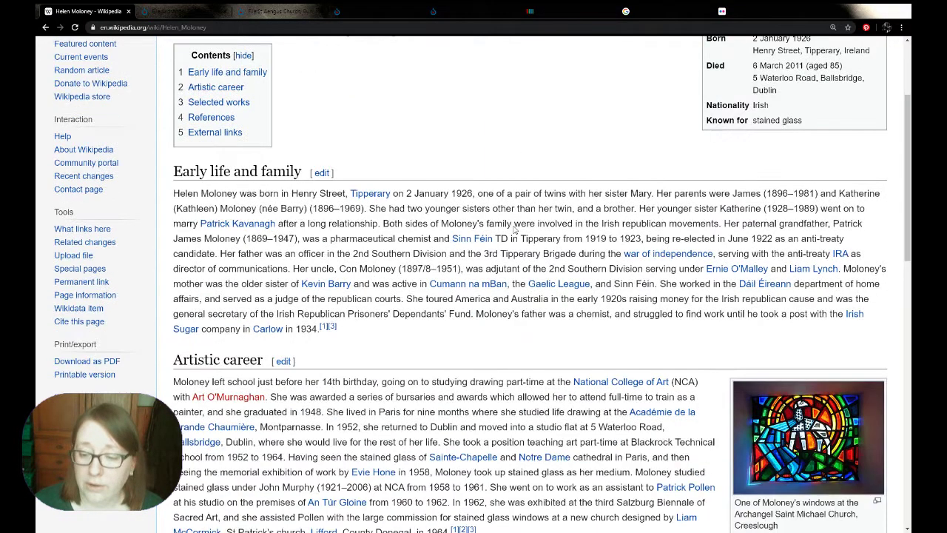
{"action": "scroll", "coordinate": [512, 228], "scroll_direction": "down", "scroll_amount": 1}
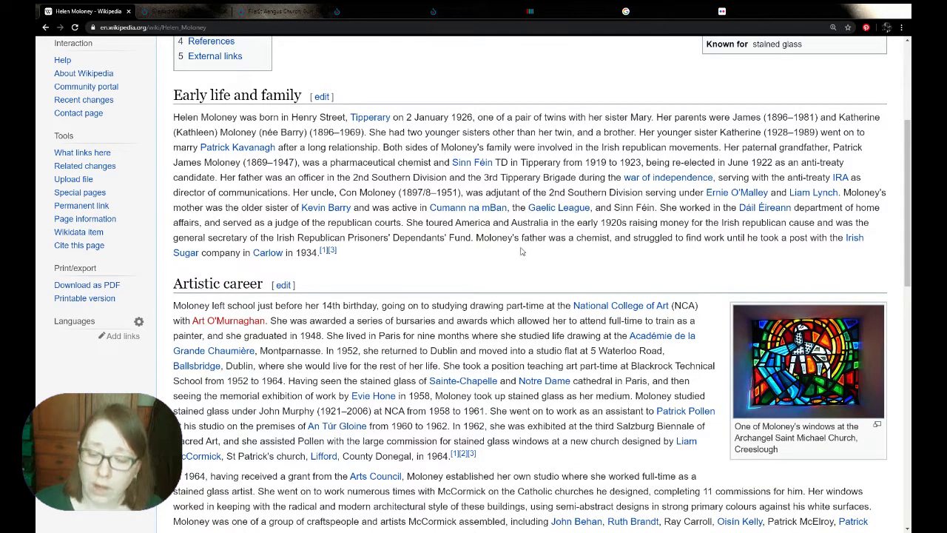
{"action": "scroll", "coordinate": [521, 252], "scroll_direction": "down", "scroll_amount": 1}
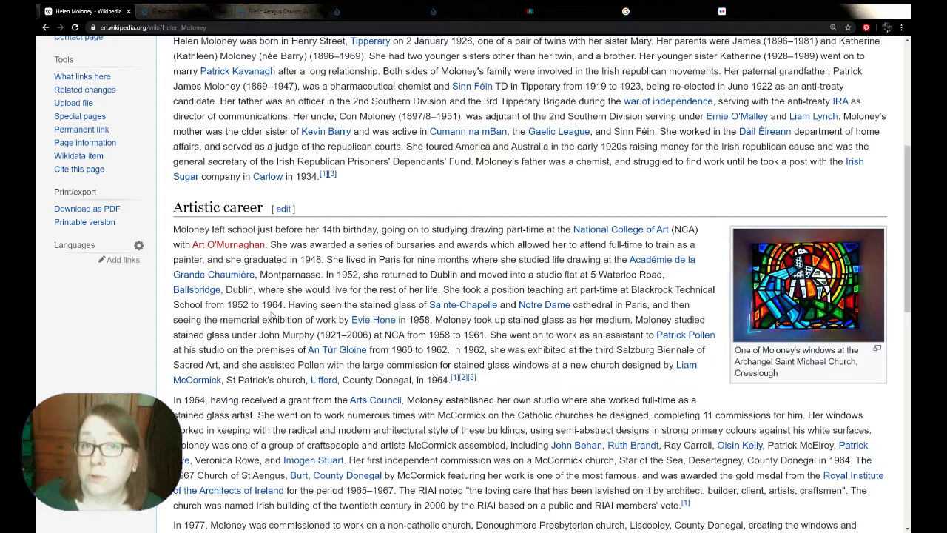
{"action": "scroll", "coordinate": [273, 315], "scroll_direction": "up", "scroll_amount": 4}
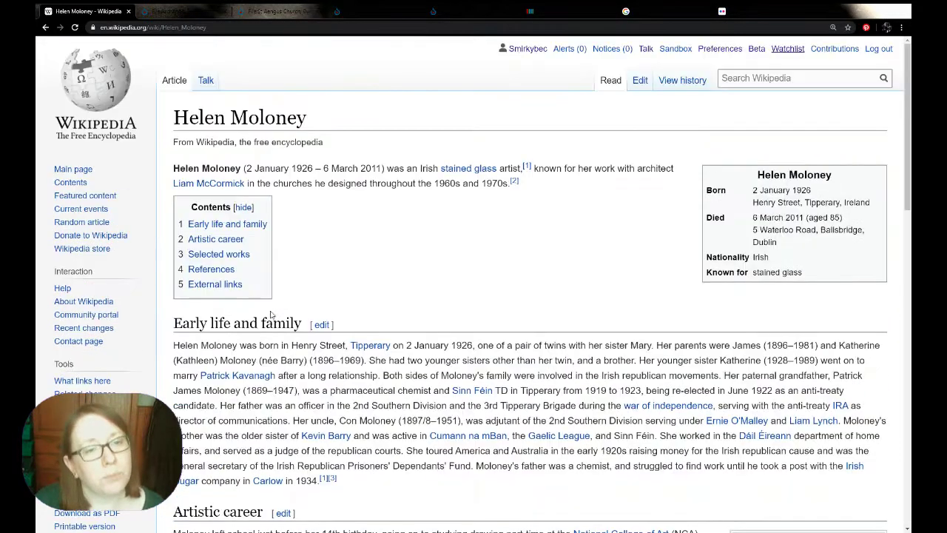
{"action": "left_click", "coordinate": [235, 184]}
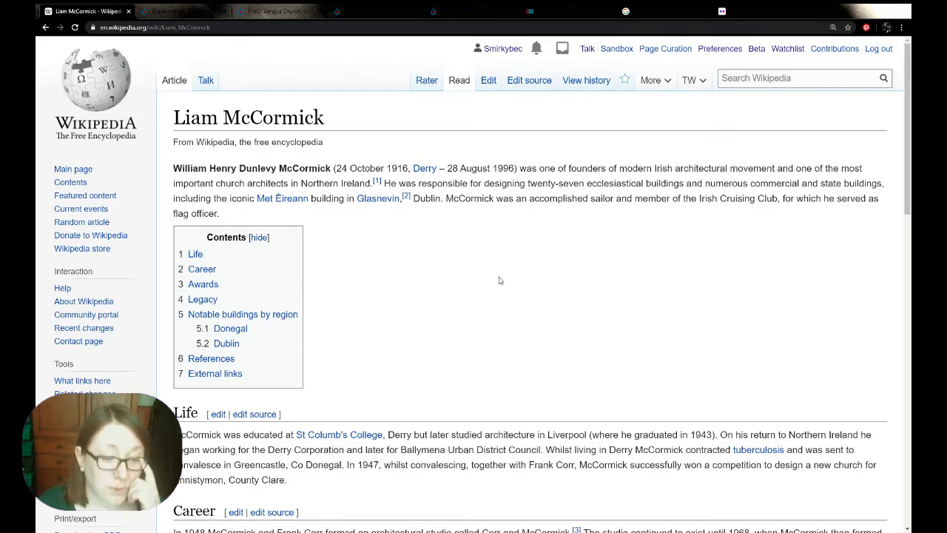
Step: Read through the Liam McCormick article, examining his notable buildings and the Met Éireann Building entry under Dublin
{"action": "scroll", "coordinate": [500, 281], "scroll_direction": "down", "scroll_amount": 1}
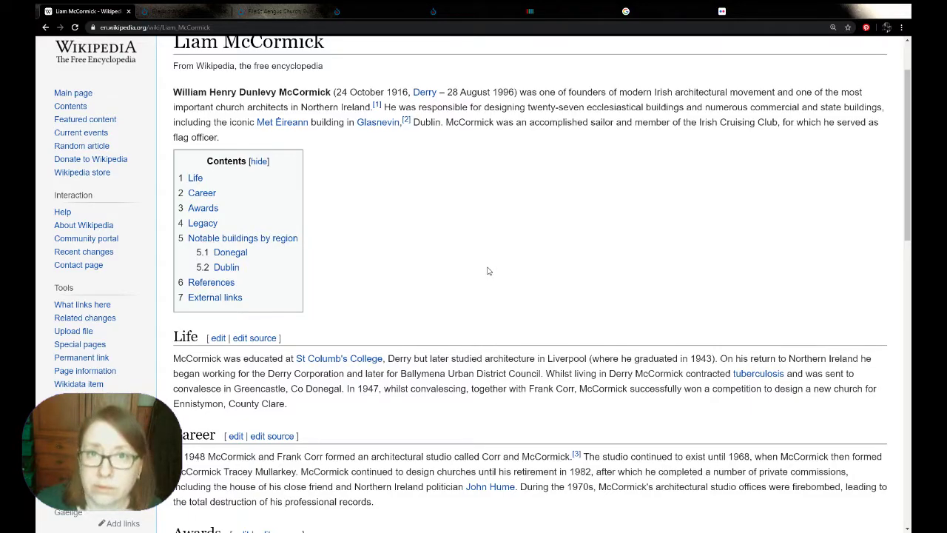
{"action": "scroll", "coordinate": [488, 271], "scroll_direction": "down", "scroll_amount": 4}
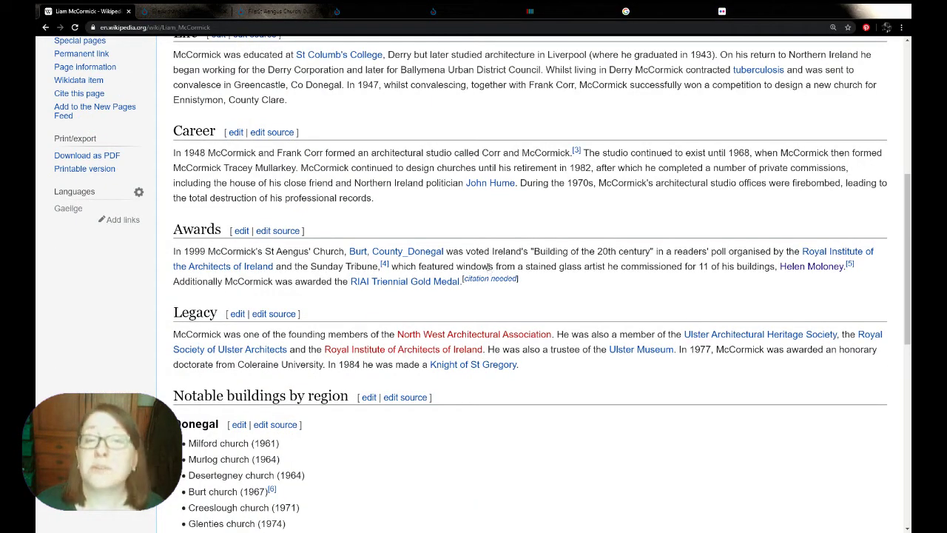
{"action": "scroll", "coordinate": [487, 268], "scroll_direction": "down", "scroll_amount": 3}
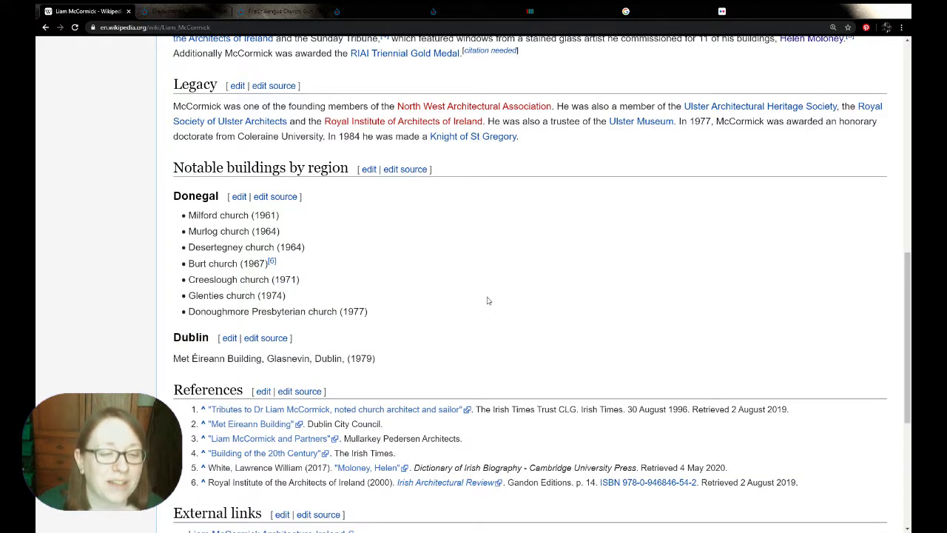
{"action": "left_click_drag", "start_coordinate": [173, 358], "coordinate": [346, 364]}
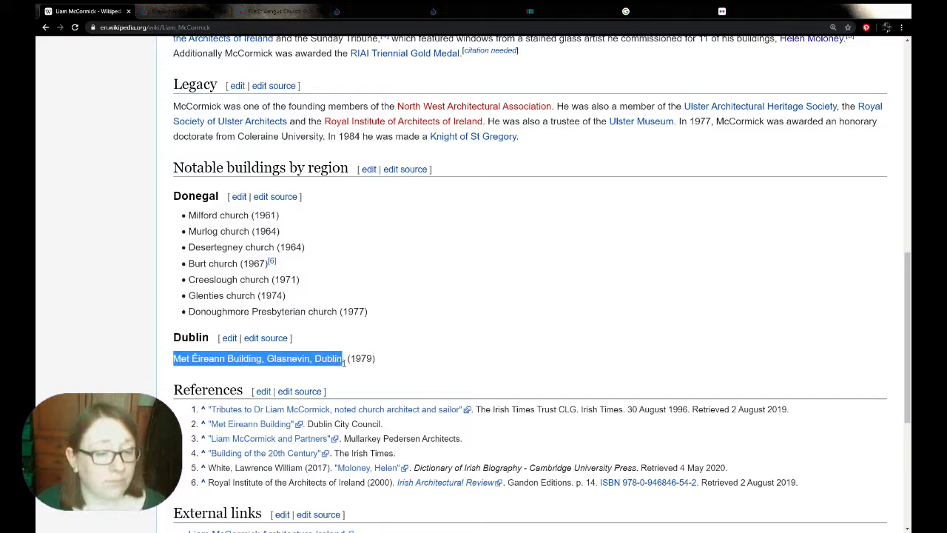
{"action": "left_click", "coordinate": [344, 367]}
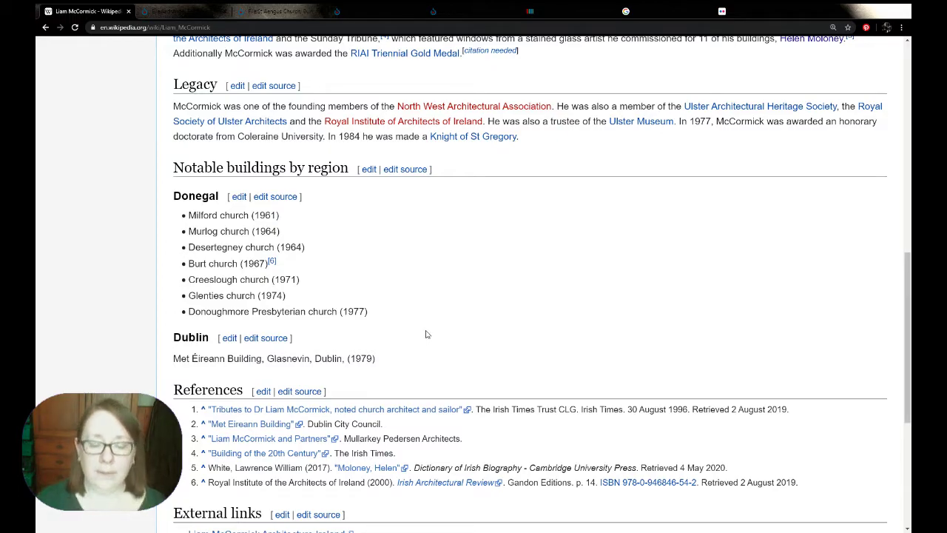
{"action": "scroll", "coordinate": [426, 334], "scroll_direction": "up", "scroll_amount": 7}
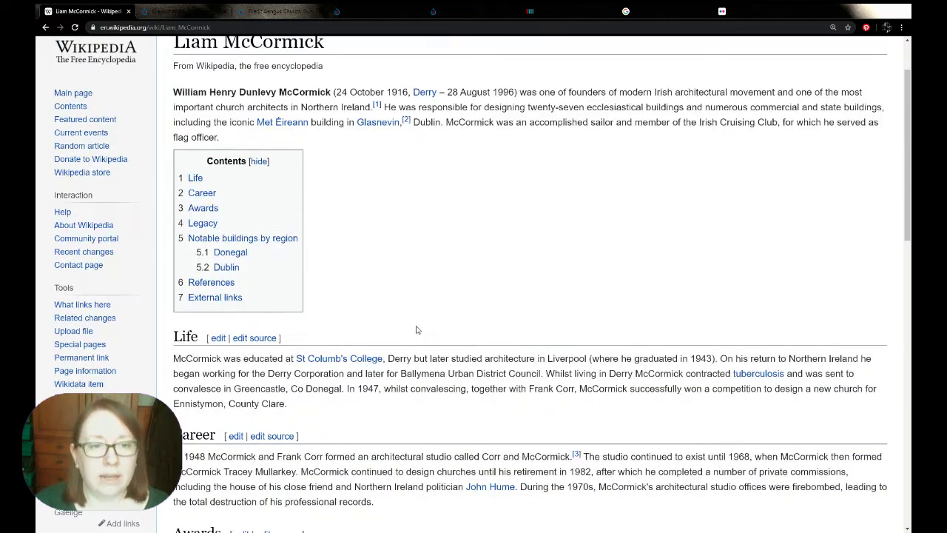
{"action": "scroll", "coordinate": [377, 315], "scroll_direction": "up", "scroll_amount": 2}
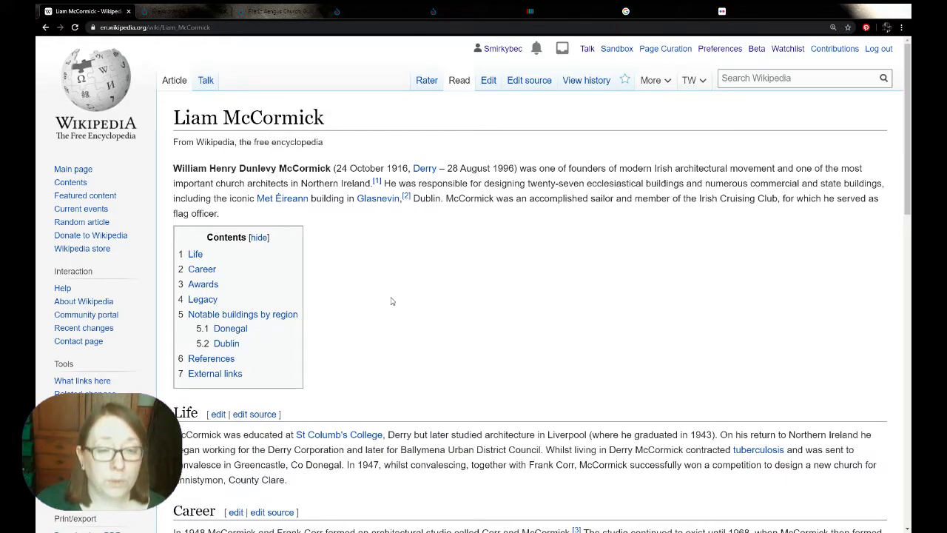
Step: Check how the Liam McCormick article covers Burt church in the Donegal building list and the Awards section
{"action": "scroll", "coordinate": [392, 301], "scroll_direction": "down", "scroll_amount": 6}
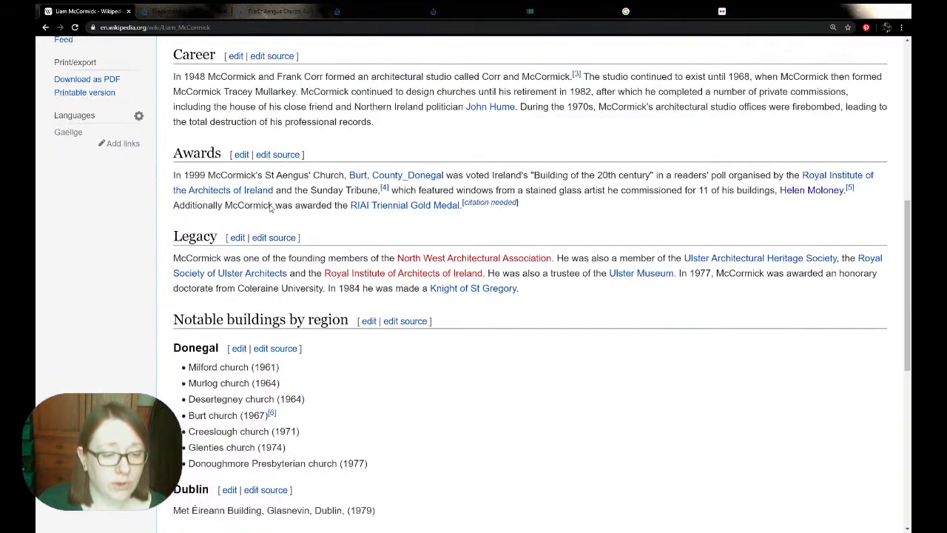
{"action": "scroll", "coordinate": [271, 210], "scroll_direction": "down", "scroll_amount": 1}
{"action": "left_click_drag", "start_coordinate": [237, 339], "coordinate": [188, 341]}
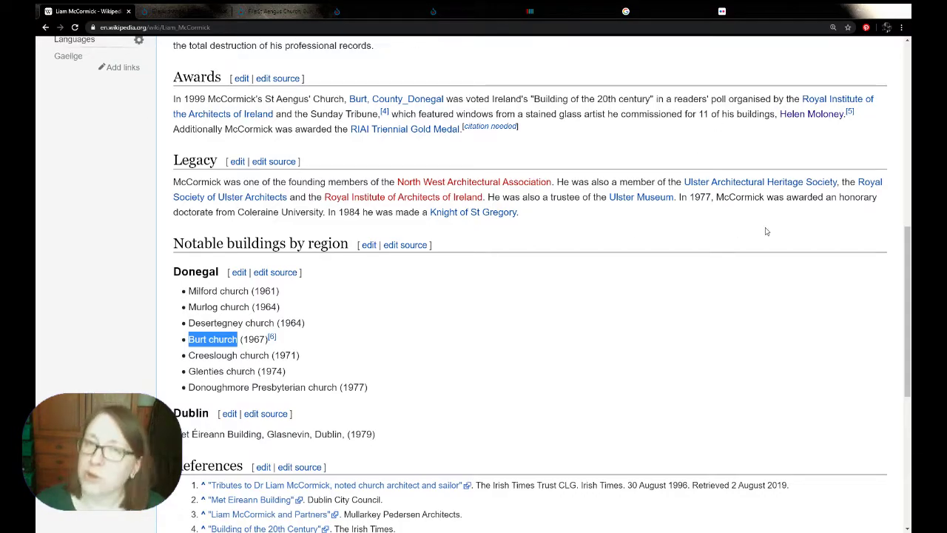
{"action": "left_click", "coordinate": [504, 328]}
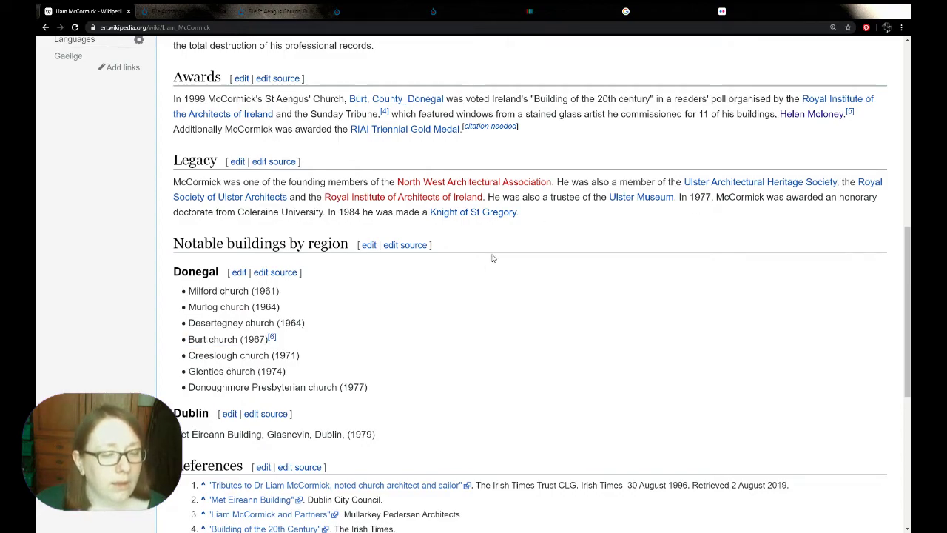
{"action": "key", "text": "Home"}
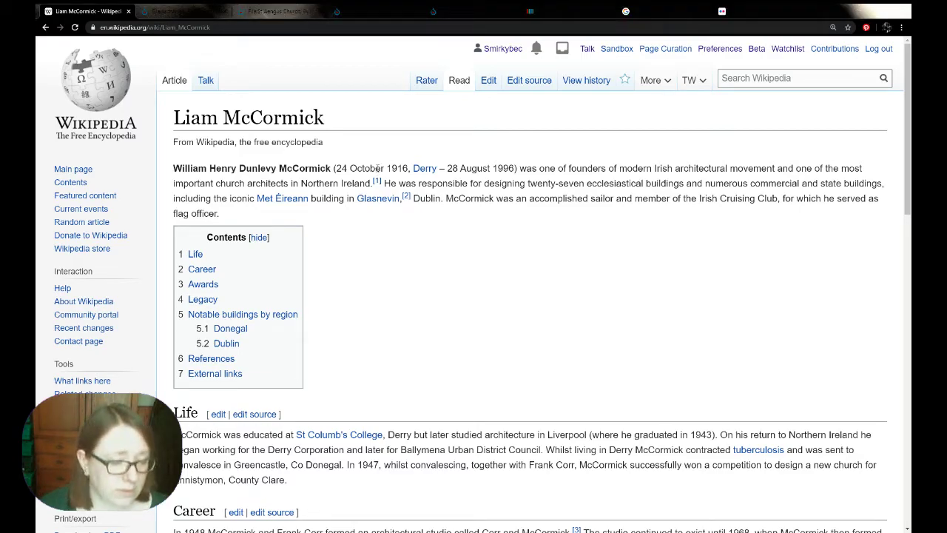
{"action": "scroll", "coordinate": [392, 192], "scroll_direction": "down", "scroll_amount": 7}
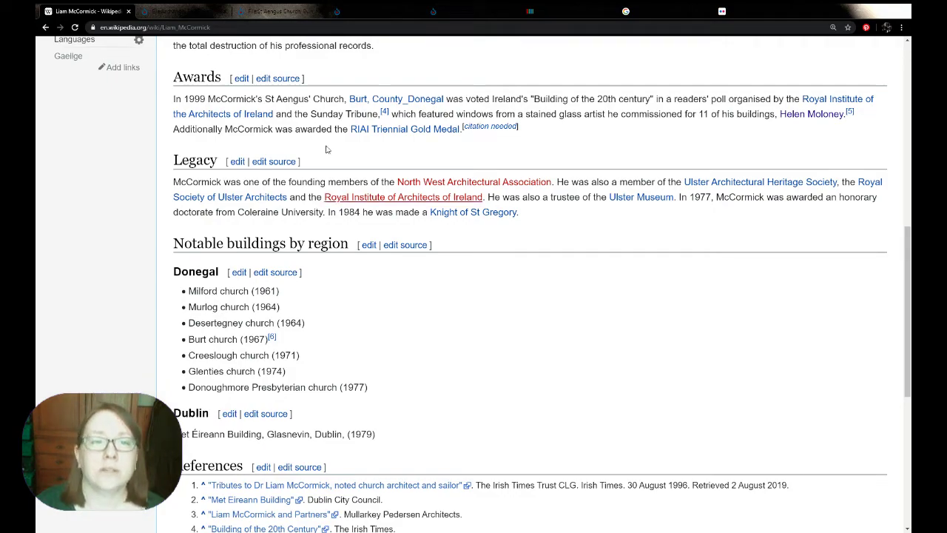
{"action": "key", "text": "Home"}
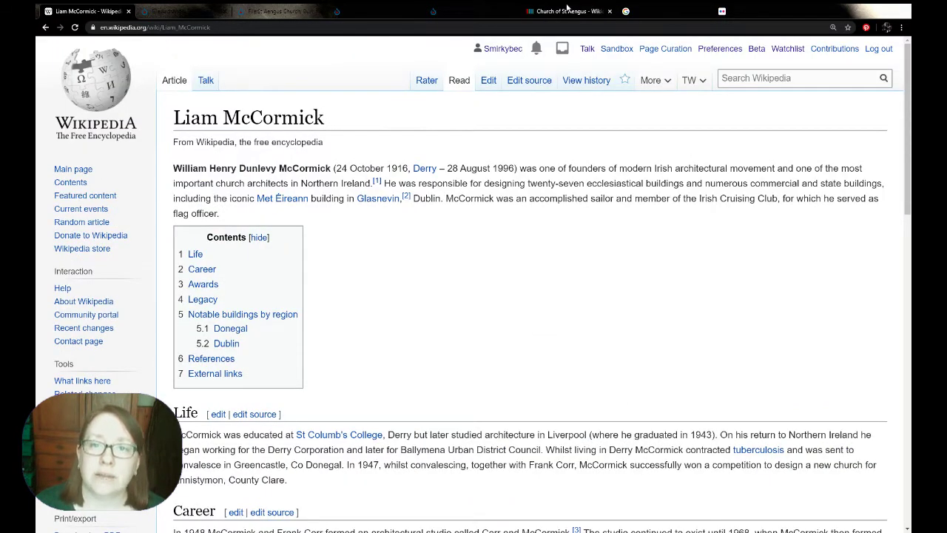
Step: Switch to the Wikidata item for Church of St Aengus and examine its statements and identifiers
{"action": "left_click", "coordinate": [562, 12]}
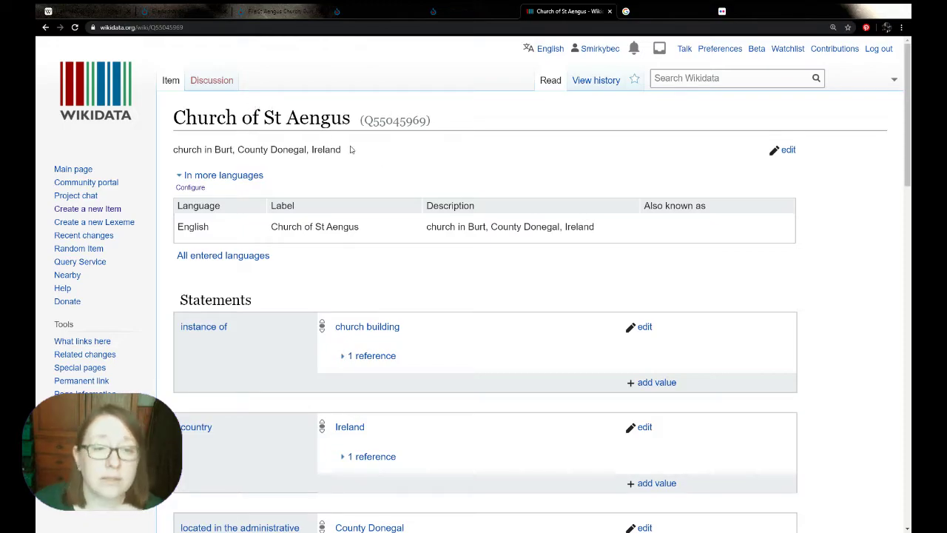
{"action": "scroll", "coordinate": [469, 192], "scroll_direction": "down", "scroll_amount": 10}
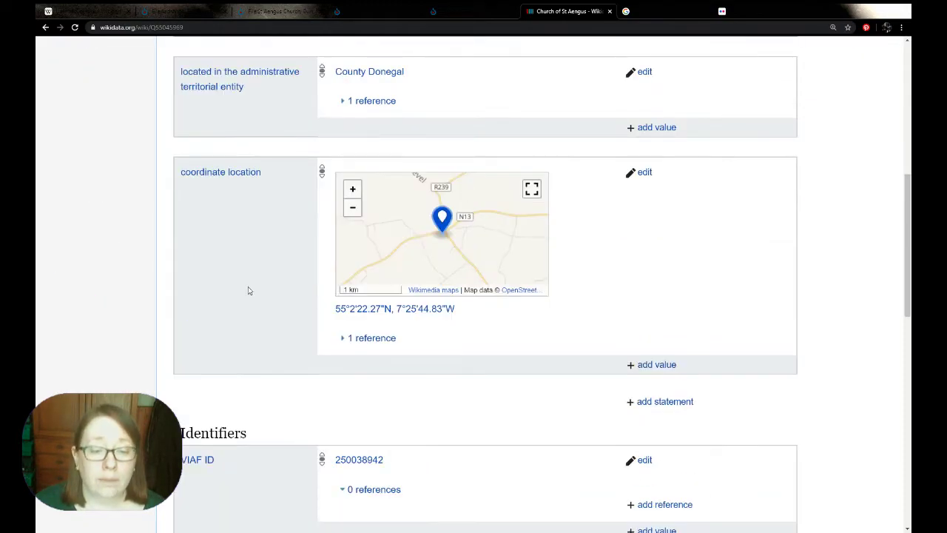
{"action": "scroll", "coordinate": [252, 282], "scroll_direction": "down", "scroll_amount": 5}
{"action": "scroll", "coordinate": [133, 237], "scroll_direction": "up", "scroll_amount": 2}
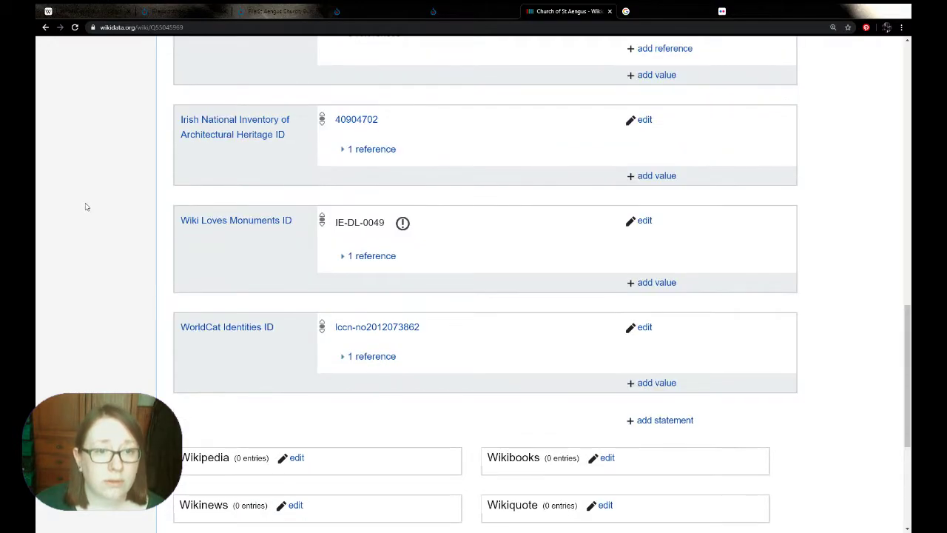
Step: Open the item's Irish National Inventory of Architectural Heritage ID link and accept the Historic Environment Viewer conditions
{"action": "middle_click", "coordinate": [355, 120]}
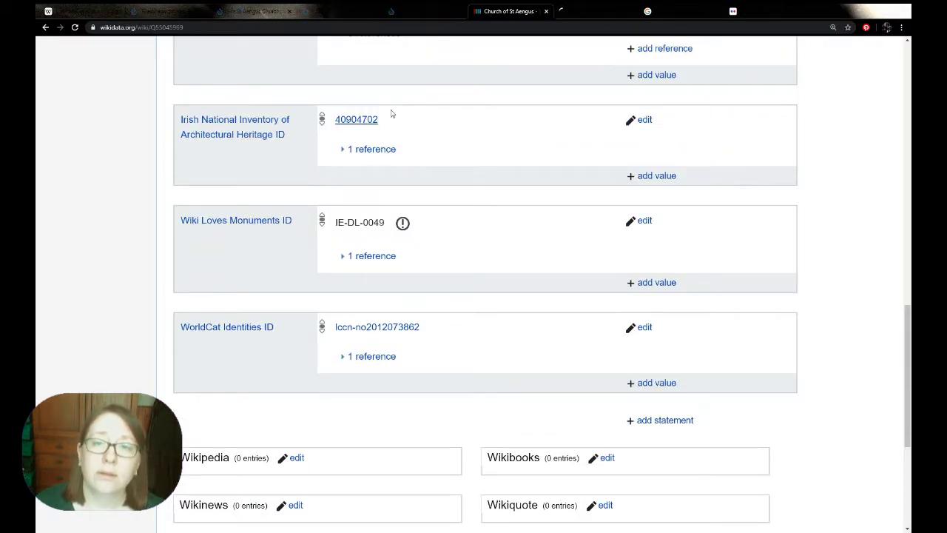
{"action": "left_click", "coordinate": [586, 10]}
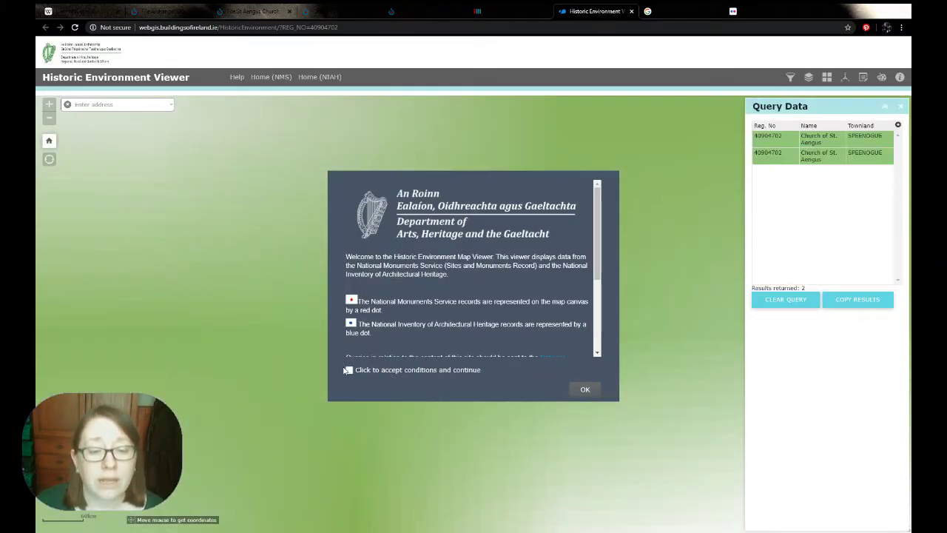
{"action": "left_click", "coordinate": [348, 369]}
{"action": "left_click", "coordinate": [584, 390]}
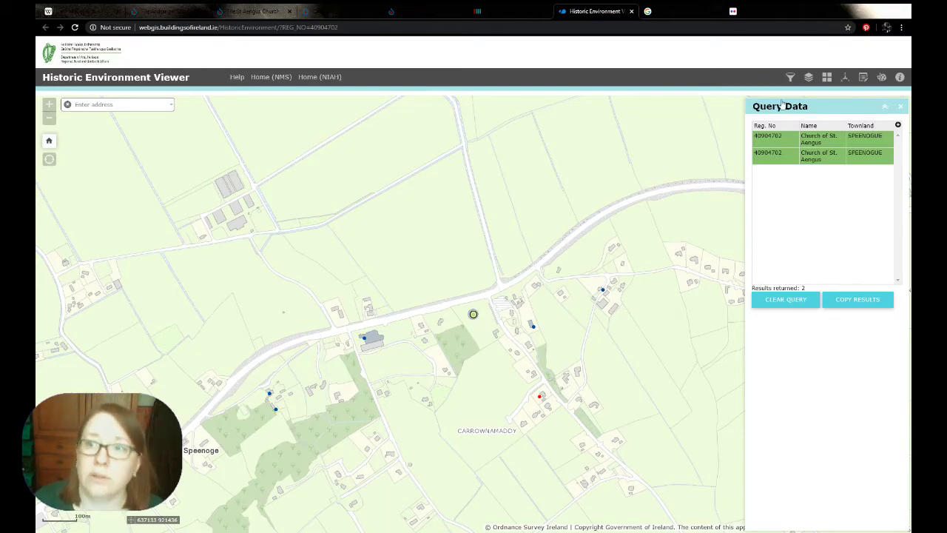
Step: Open the Church of St. Aengus inventory record from the query results and close the map viewer
{"action": "left_click", "coordinate": [777, 138]}
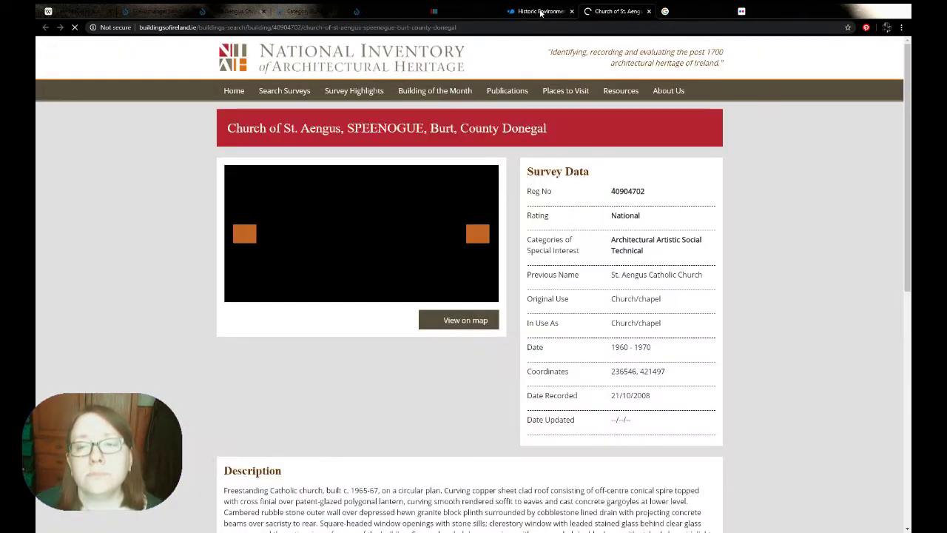
{"action": "left_click", "coordinate": [564, 15]}
{"action": "left_click", "coordinate": [571, 12]}
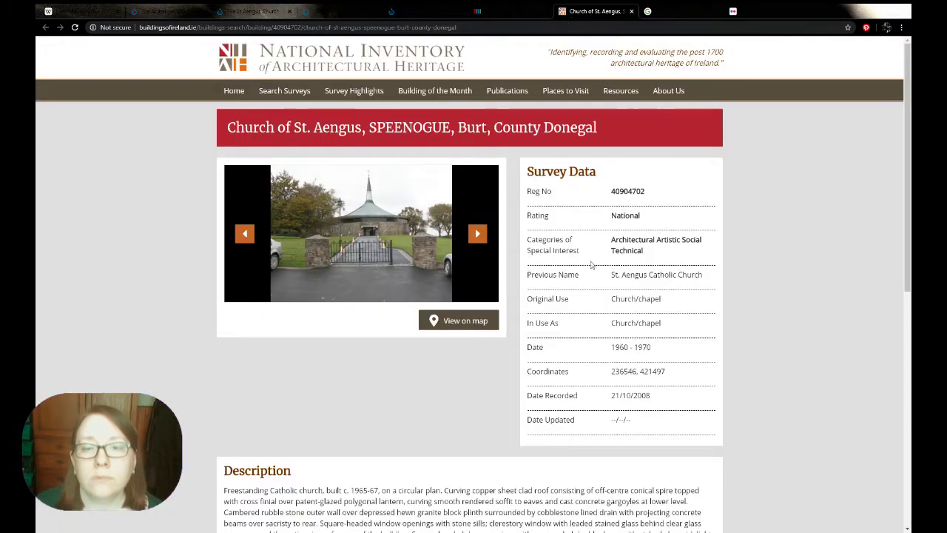
Step: Copy the name "Church of St. Aengus" from the heading of the inventory record
{"action": "left_click_drag", "start_coordinate": [225, 128], "coordinate": [365, 129]}
{"action": "left_click", "coordinate": [392, 128]}
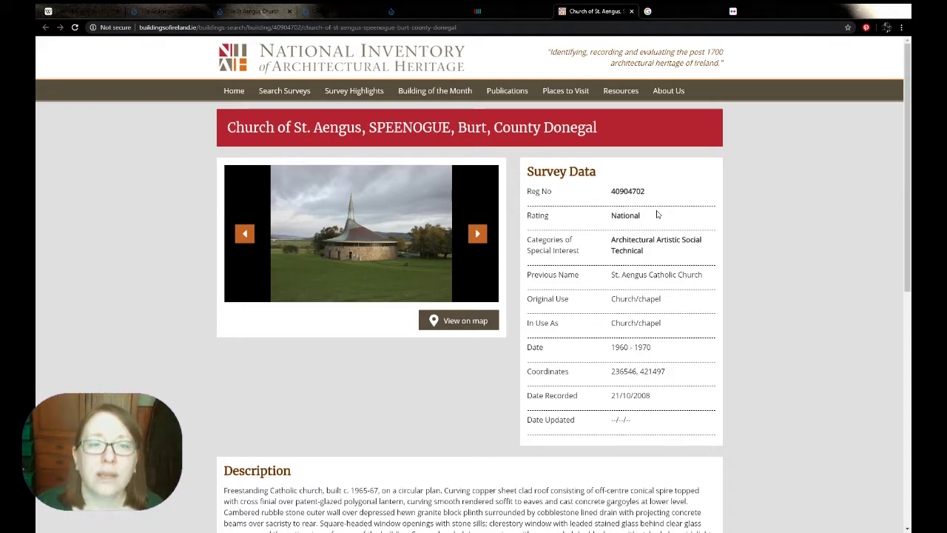
{"action": "left_click_drag", "start_coordinate": [229, 130], "coordinate": [361, 129]}
{"action": "key", "text": "ctrl+c"}
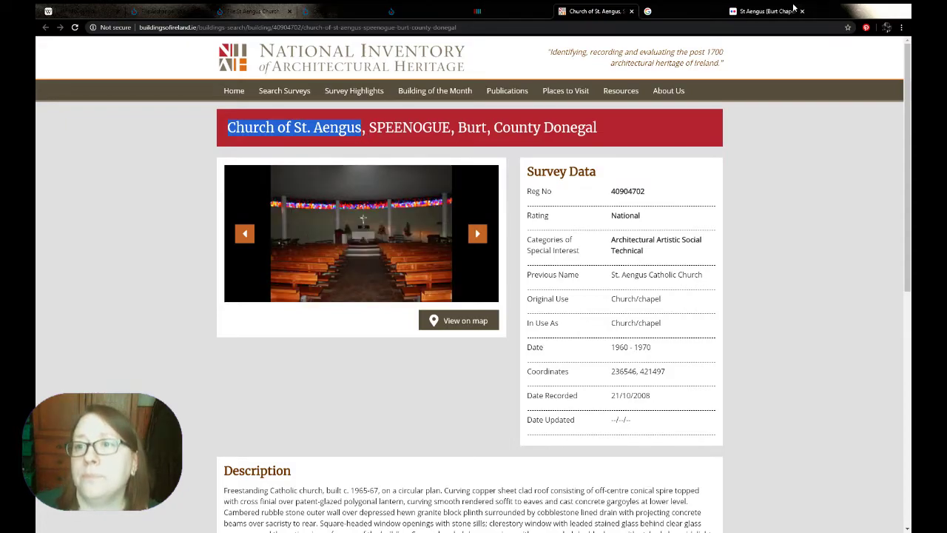
Step: Search Google for "Church of St. Aengus, Burt" using the copied church name
{"action": "left_click", "coordinate": [662, 11]}
{"action": "key", "text": "ctrl+v"}
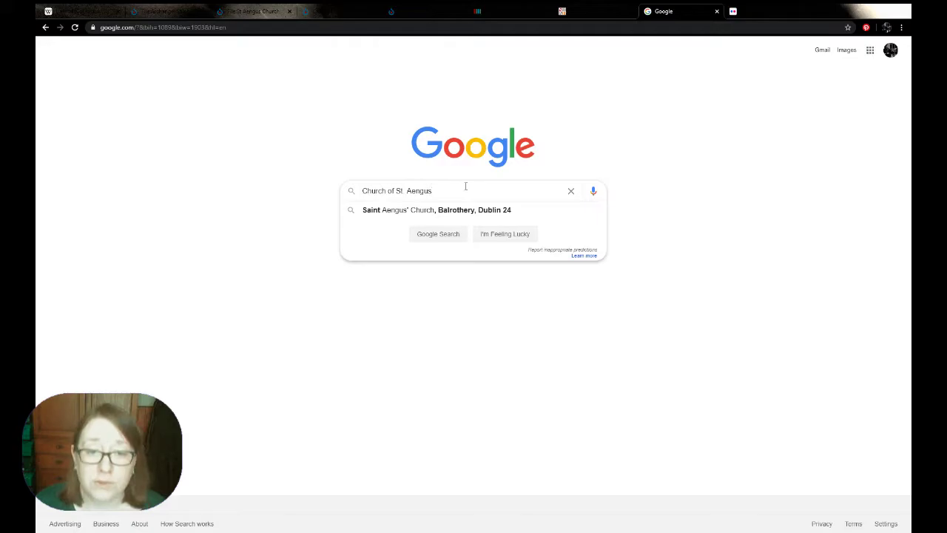
{"action": "type", "text": ", "}
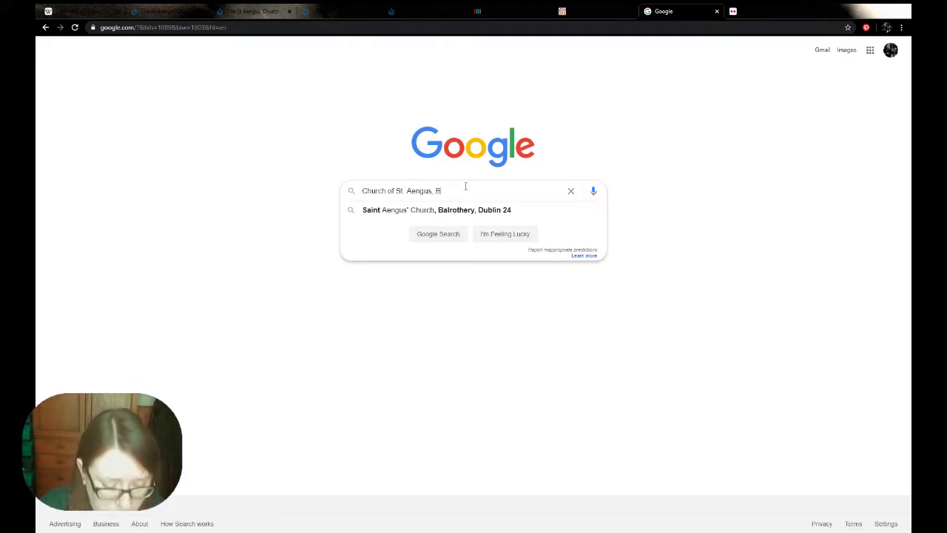
{"action": "type", "text": "Burt"}
{"action": "key", "text": "Return"}
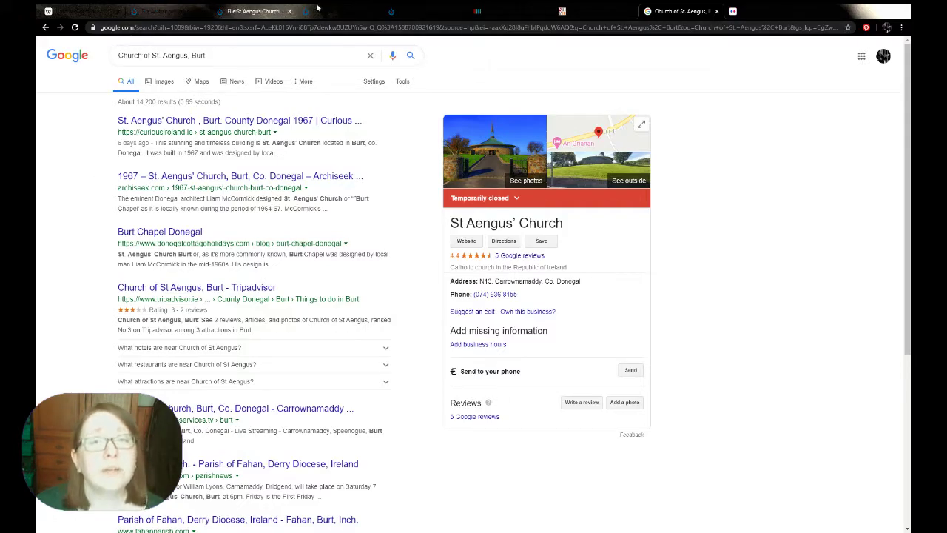
Step: Return to the church's Wikidata item and check its statements and the linked Wikimedia site entries
{"action": "left_click", "coordinate": [488, 9]}
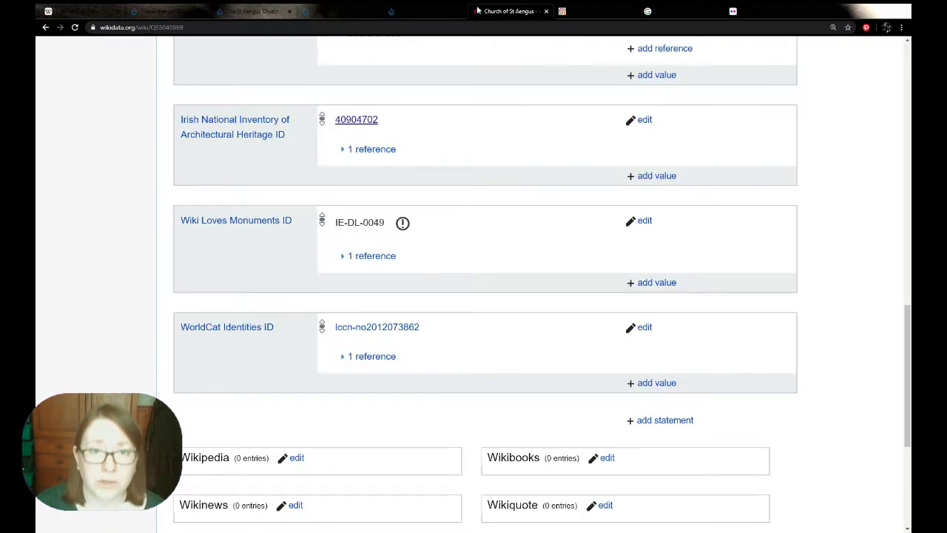
{"action": "scroll", "coordinate": [388, 185], "scroll_direction": "up", "scroll_amount": 20}
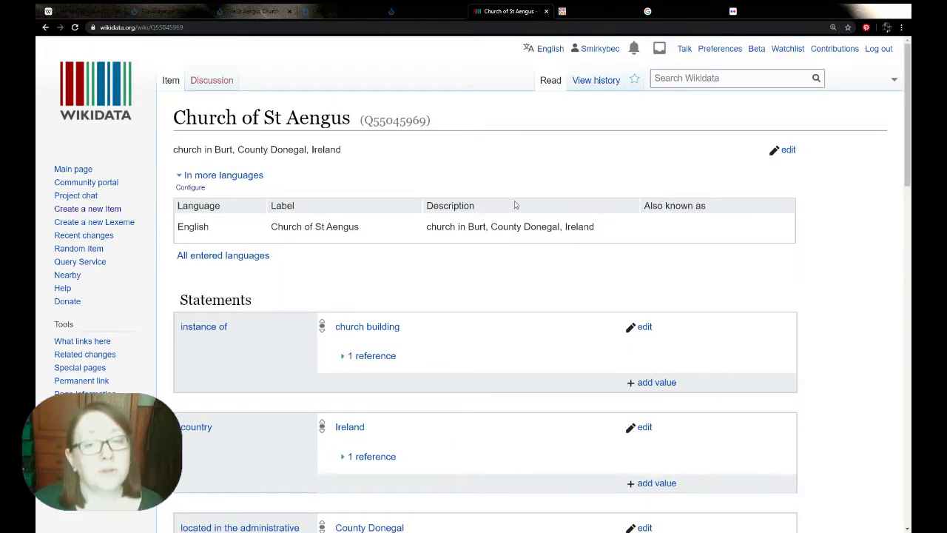
{"action": "scroll", "coordinate": [515, 206], "scroll_direction": "down", "scroll_amount": 3}
{"action": "left_click_drag", "start_coordinate": [909, 129], "coordinate": [911, 423]}
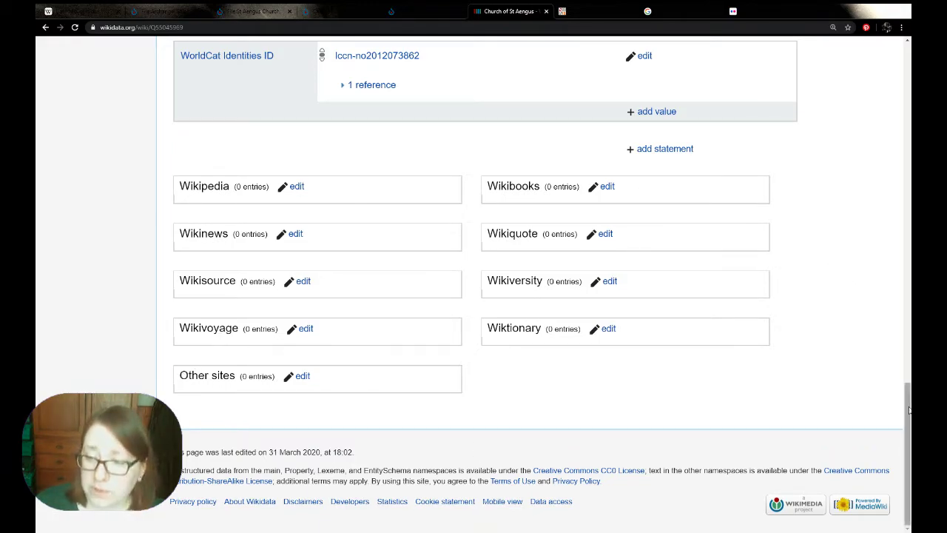
{"action": "left_click_drag", "start_coordinate": [909, 424], "coordinate": [909, 82]}
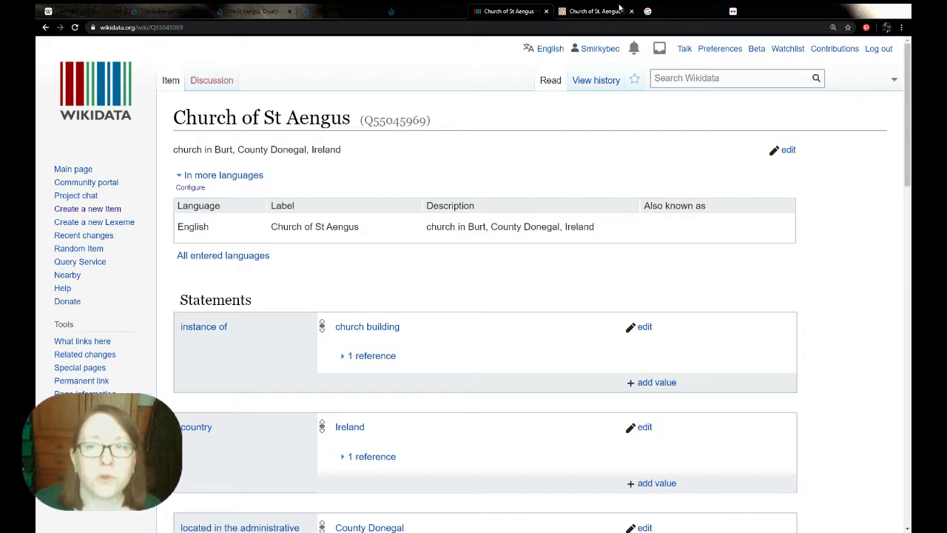
Step: Copy "Burt Chapel" from the Google results and add it as an English alias on the church's Wikidata item
{"action": "left_click", "coordinate": [679, 11]}
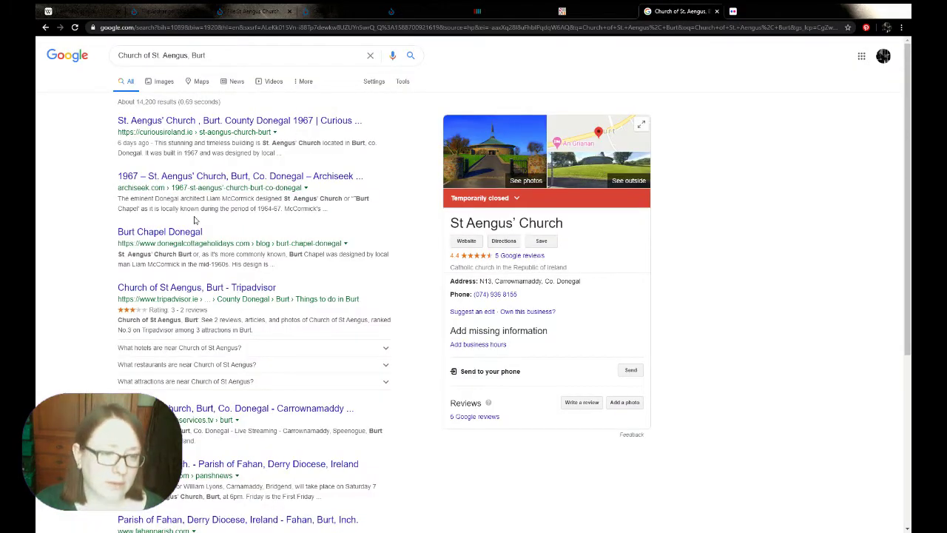
{"action": "left_click_drag", "start_coordinate": [326, 256], "coordinate": [290, 256]}
{"action": "key", "text": "ctrl+c"}
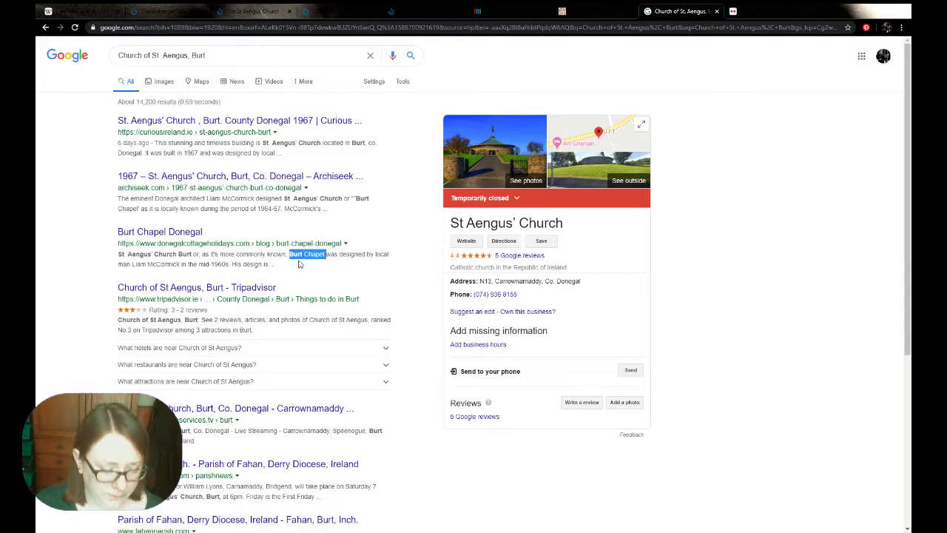
{"action": "left_click", "coordinate": [509, 10]}
{"action": "left_click", "coordinate": [789, 150]}
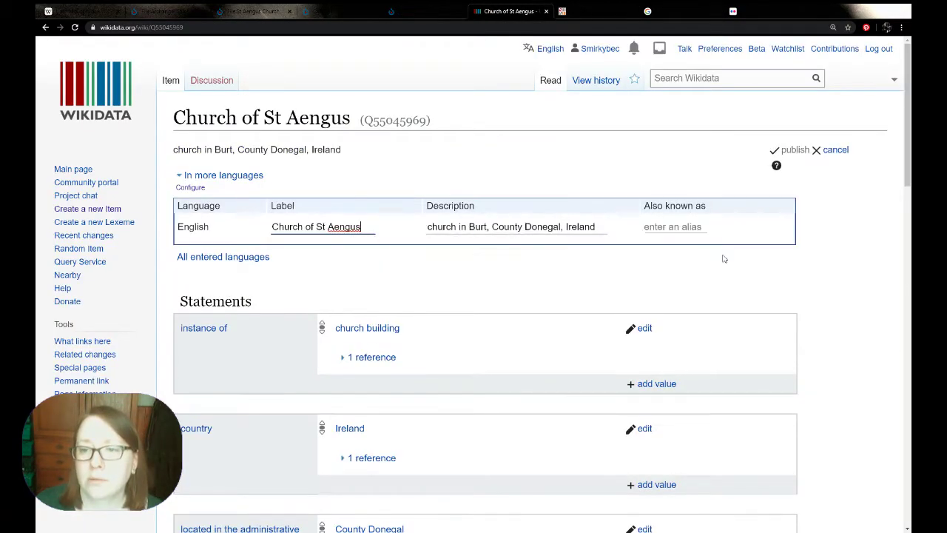
{"action": "left_click", "coordinate": [700, 228]}
{"action": "key", "text": "ctrl+v"}
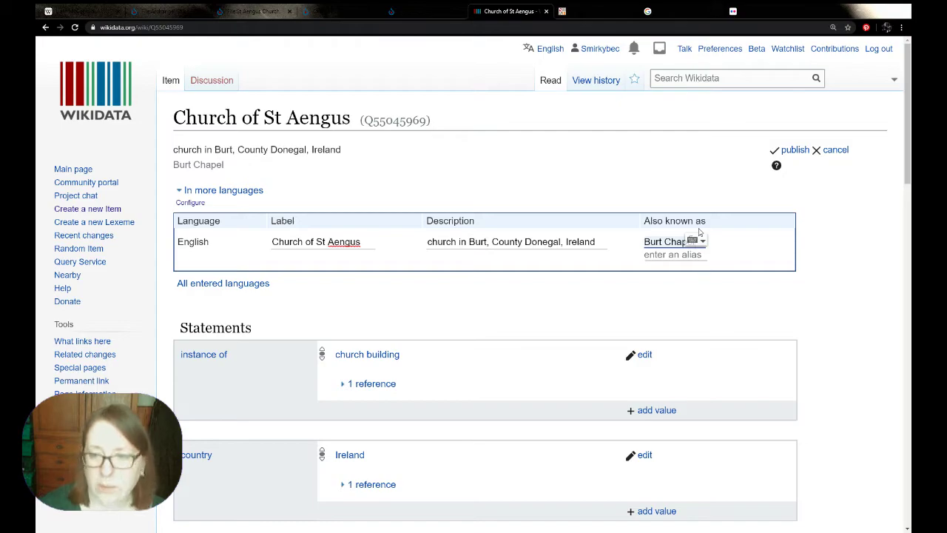
Step: Add the English aliases "Burt Church" and "St Aengus' Church" to the item and publish the changes
{"action": "left_click", "coordinate": [671, 254]}
{"action": "type", "text": "Burt Church"}
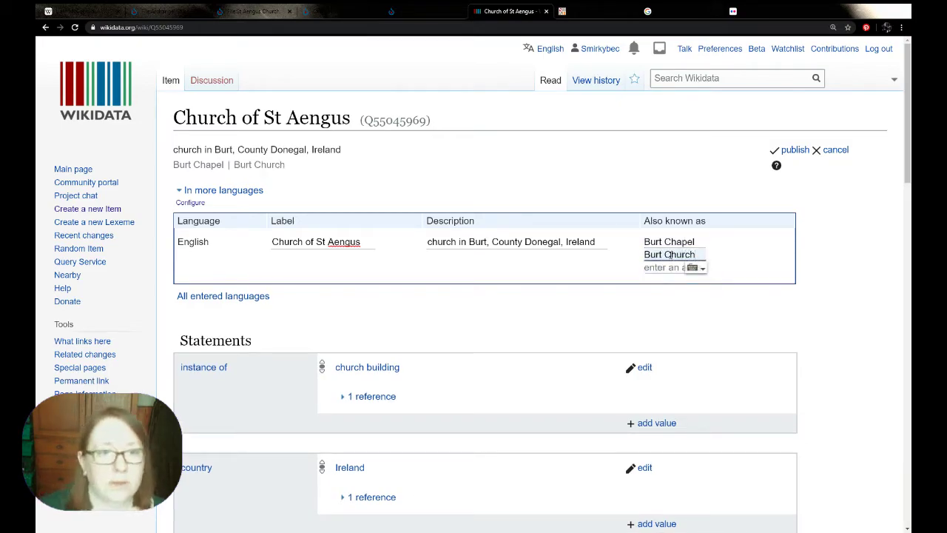
{"action": "left_click_drag", "start_coordinate": [264, 117], "coordinate": [352, 120]}
{"action": "key", "text": "ctrl+c"}
{"action": "left_click", "coordinate": [658, 268]}
{"action": "key", "text": "ctrl+v"}
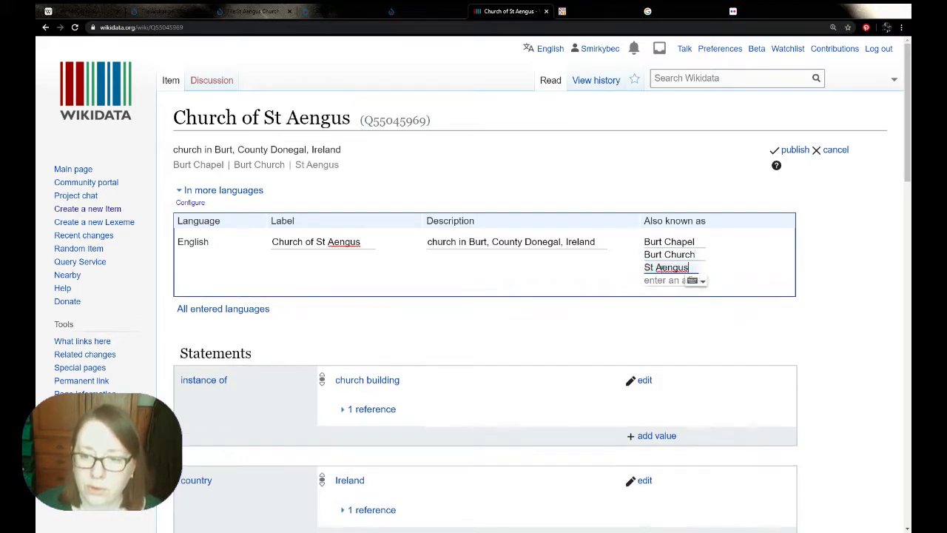
{"action": "type", "text": "' Church"}
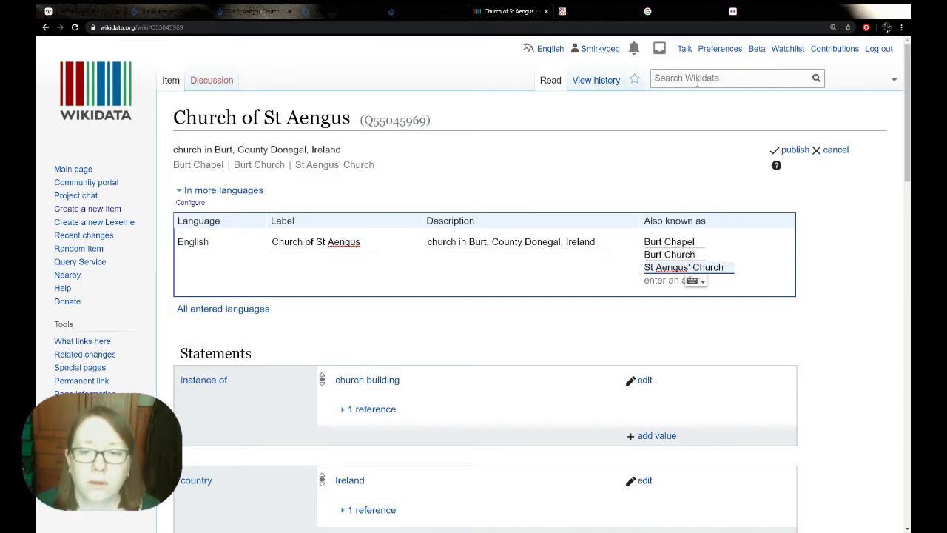
{"action": "left_click", "coordinate": [795, 150]}
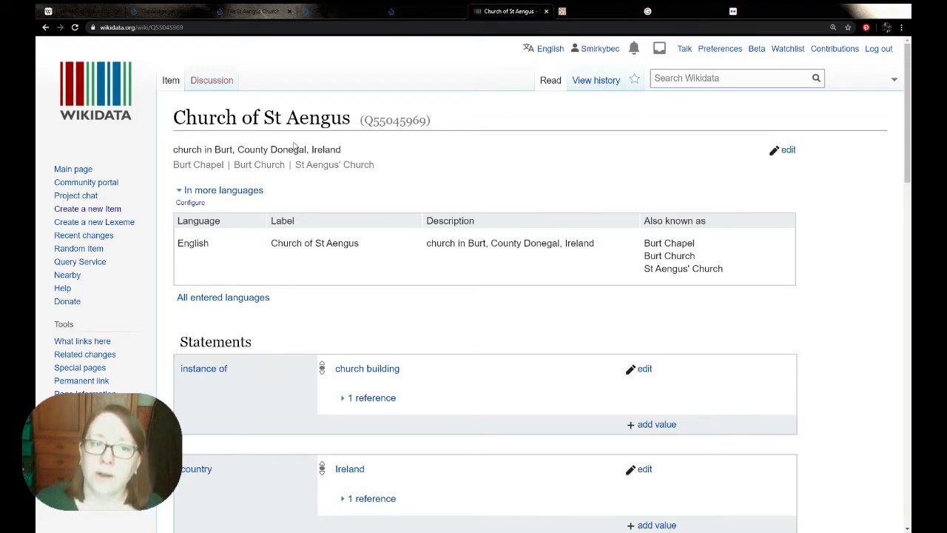
Step: Review the item's heading, glance at the Liam McCormick Wikipedia article and return to the church's Wikidata item
{"action": "left_click_drag", "start_coordinate": [174, 118], "coordinate": [351, 118]}
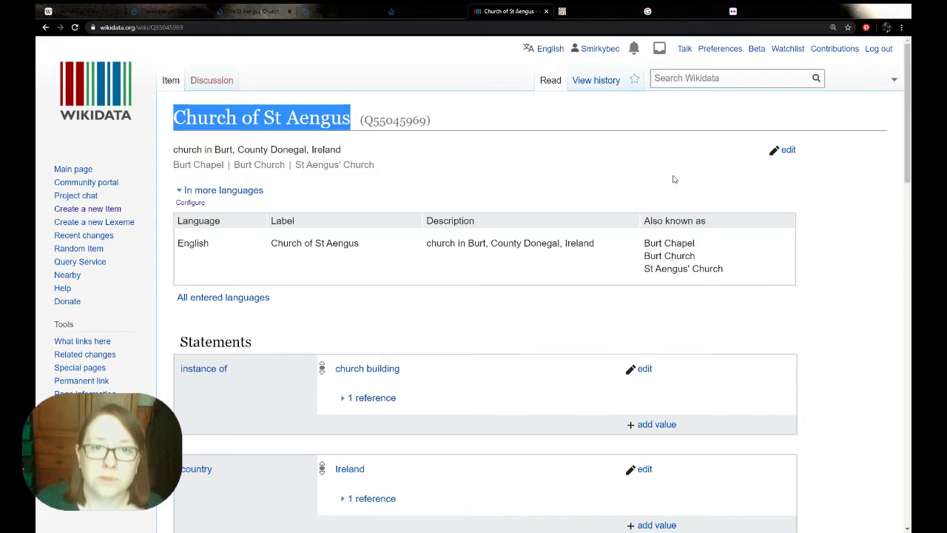
{"action": "left_click", "coordinate": [564, 171]}
{"action": "scroll", "coordinate": [569, 180], "scroll_direction": "down", "scroll_amount": 1}
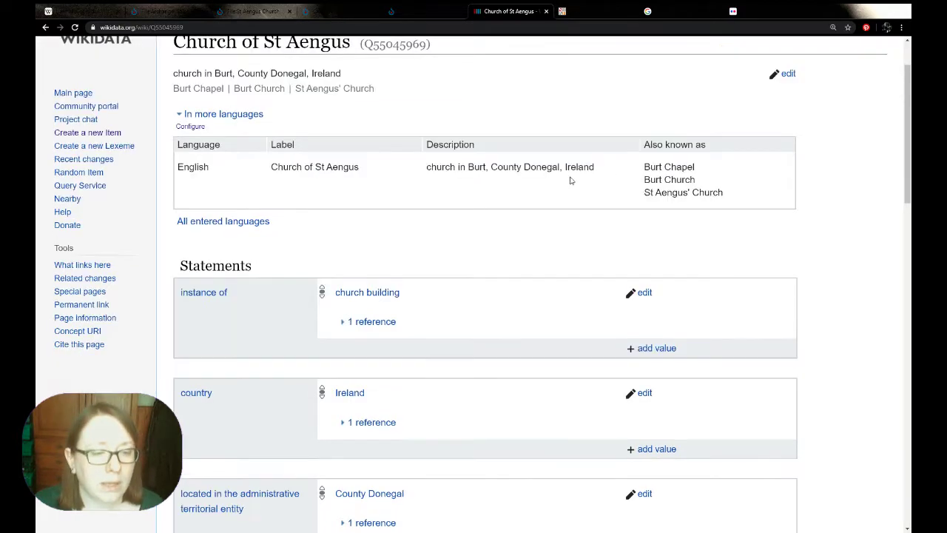
{"action": "left_click", "coordinate": [66, 9]}
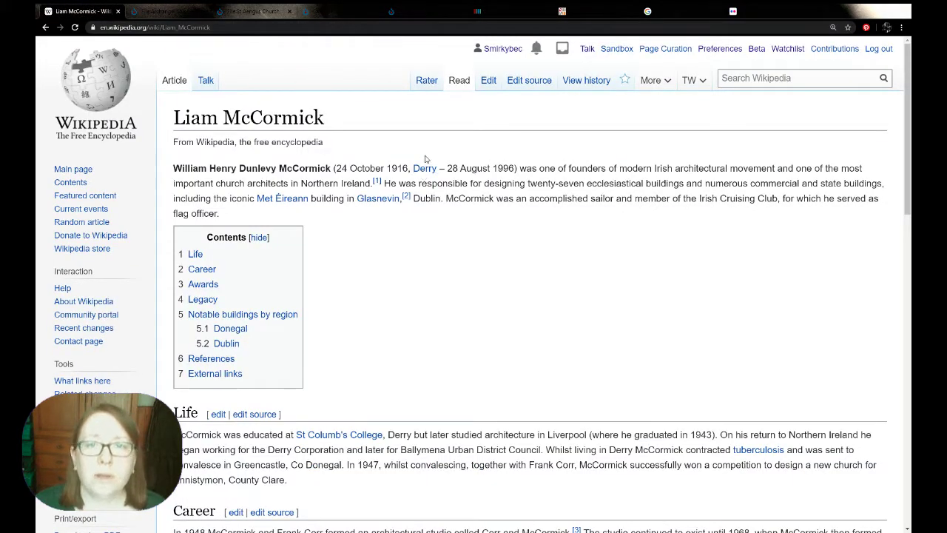
{"action": "left_click", "coordinate": [484, 9]}
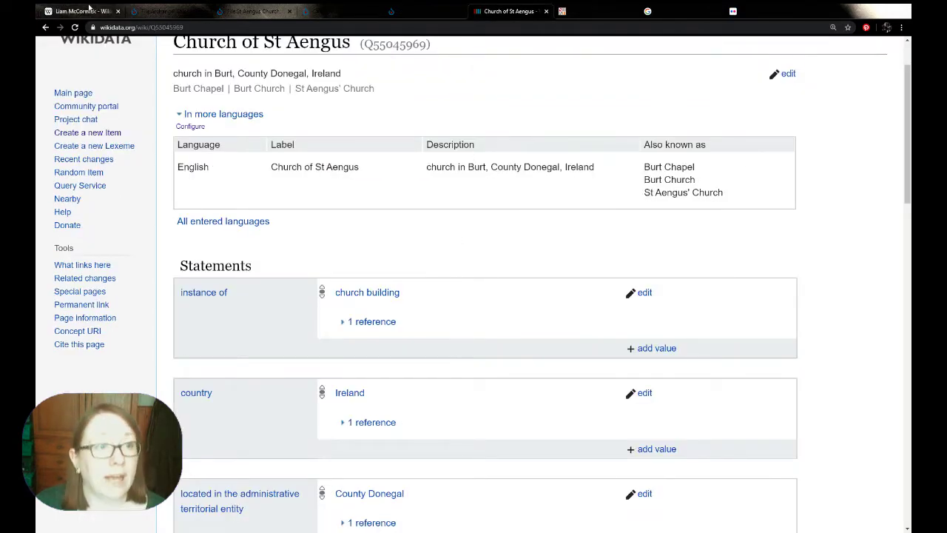
Step: Add an architect statement with the value Liam McCormick to the church's item and publish it
{"action": "scroll", "coordinate": [457, 356], "scroll_direction": "down", "scroll_amount": 4}
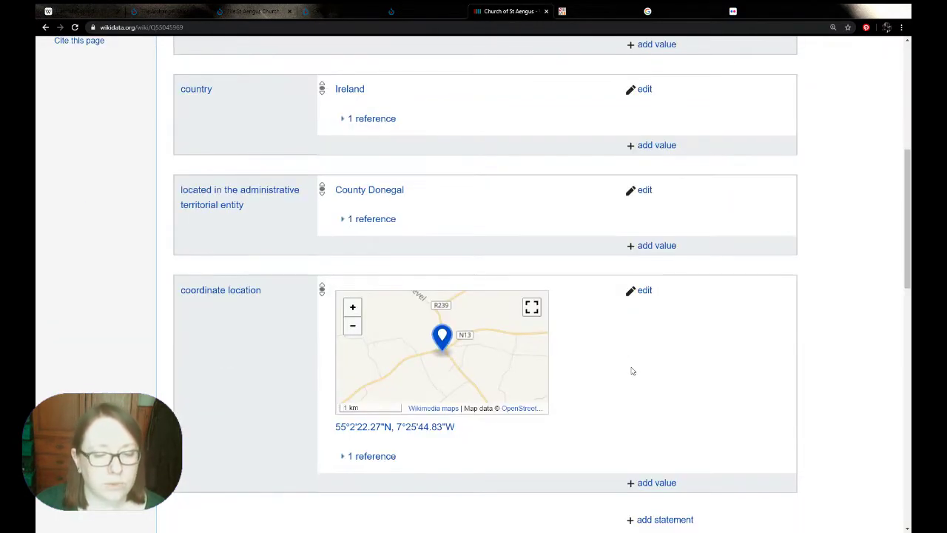
{"action": "scroll", "coordinate": [633, 370], "scroll_direction": "down", "scroll_amount": 2}
{"action": "left_click", "coordinate": [655, 367]}
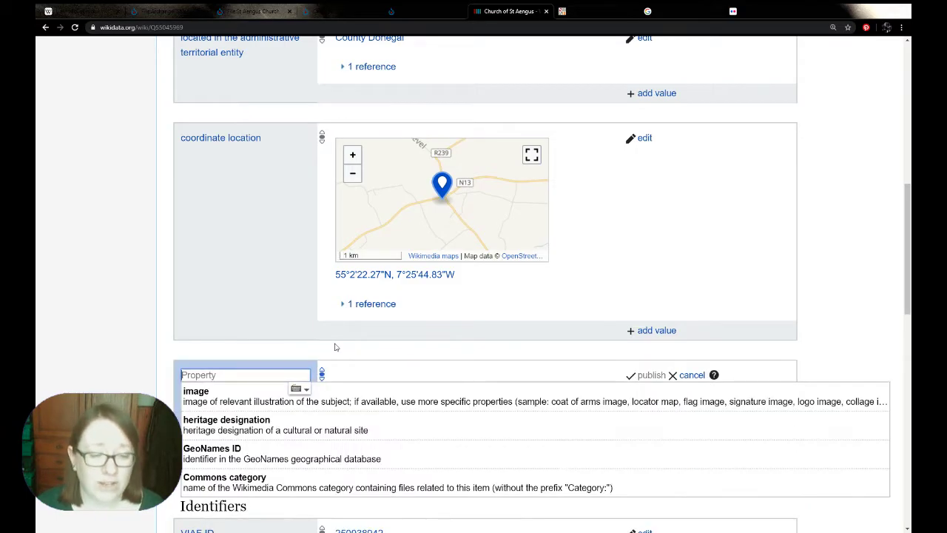
{"action": "type", "text": "architect"}
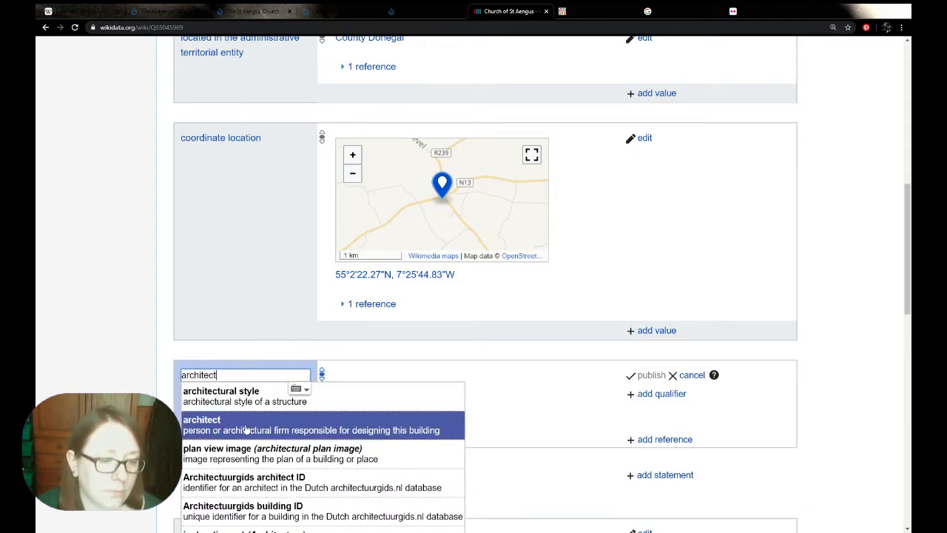
{"action": "left_click", "coordinate": [318, 425]}
{"action": "type", "text": "Liam M"}
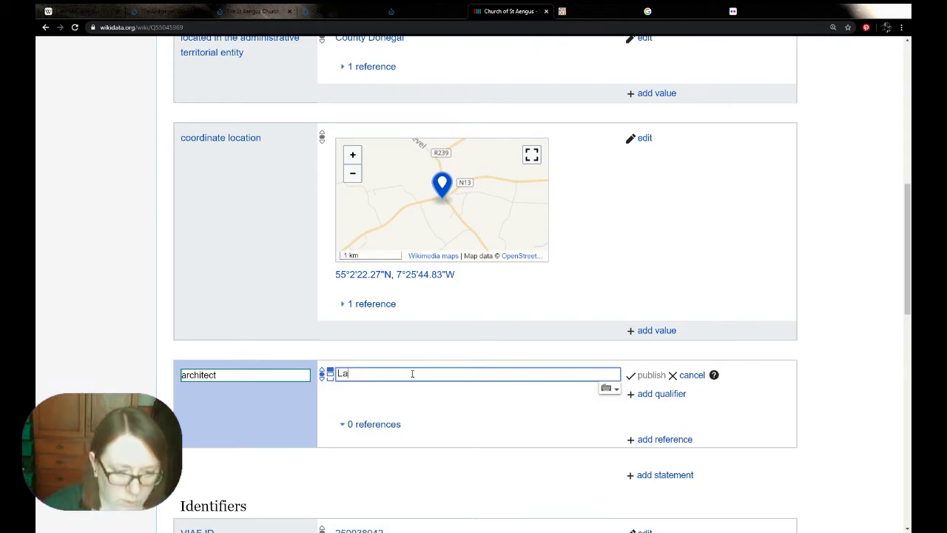
{"action": "type", "text": "cCork"}
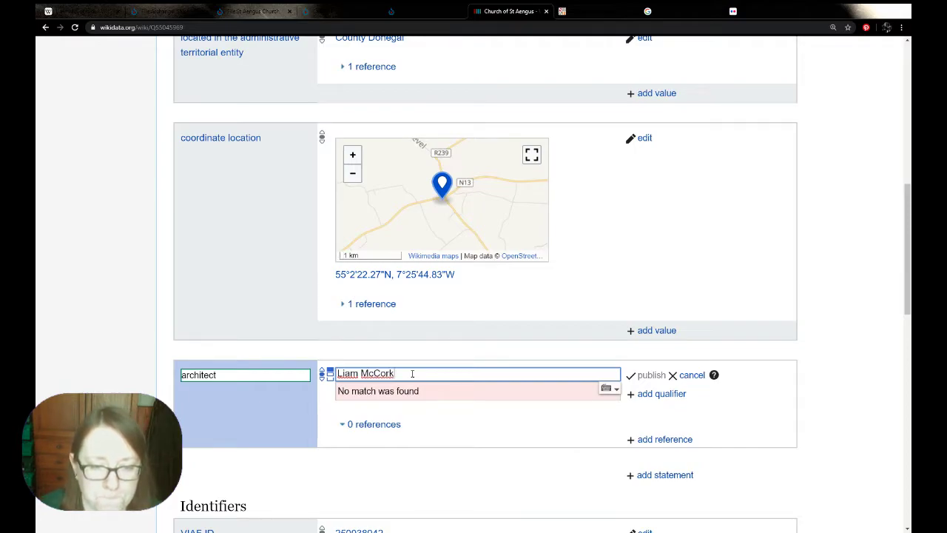
{"action": "key", "text": "BackSpace"}
{"action": "type", "text": "mic"}
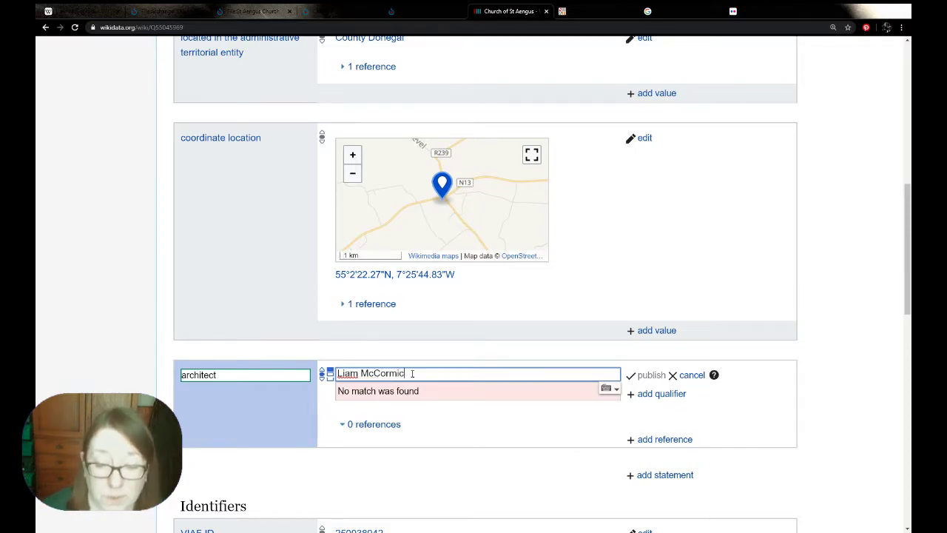
{"action": "type", "text": "k"}
{"action": "left_click", "coordinate": [414, 391]}
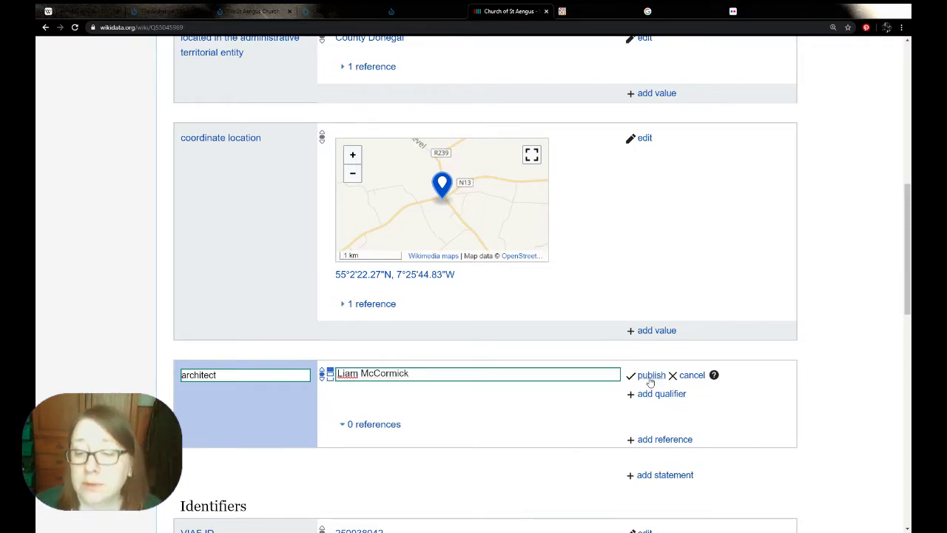
{"action": "left_click", "coordinate": [650, 377]}
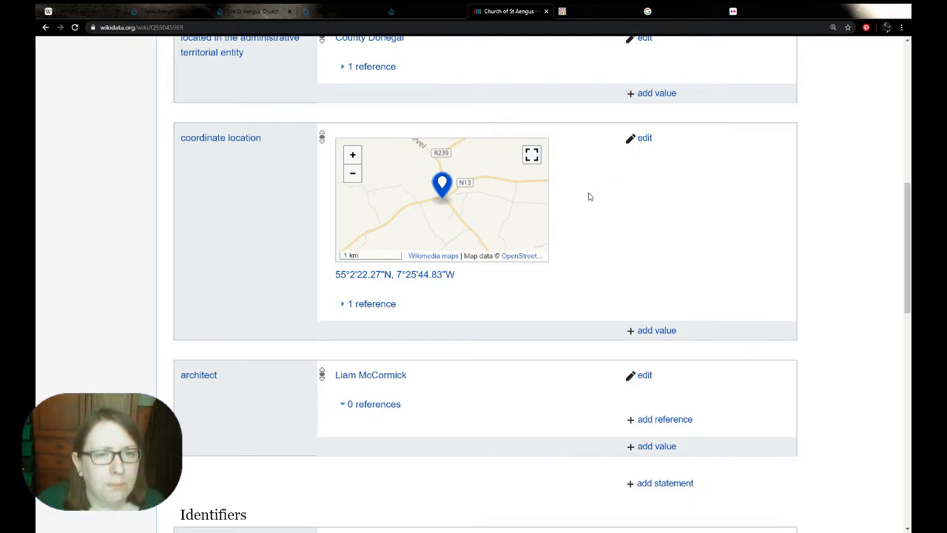
Step: Return to the Google search for the church and show its image results
{"action": "scroll", "coordinate": [589, 201], "scroll_direction": "up", "scroll_amount": 7}
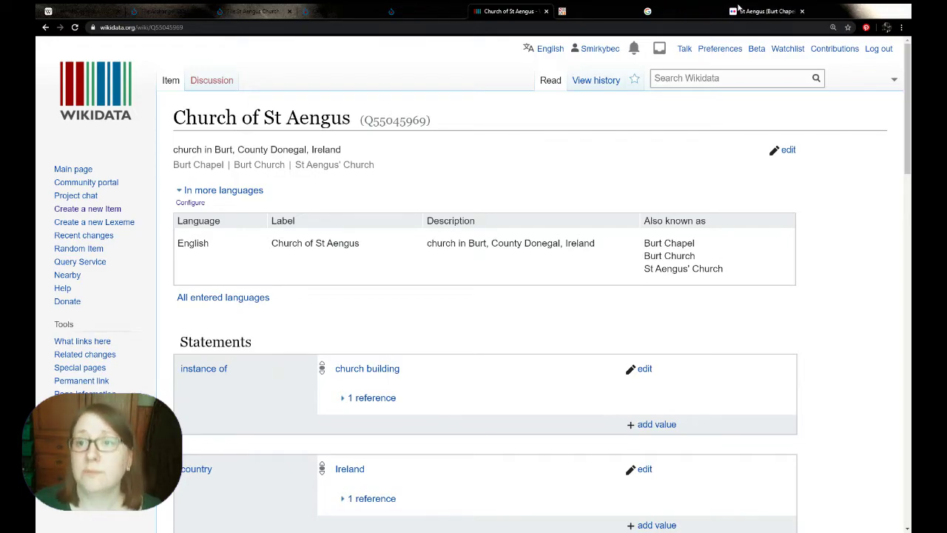
{"action": "left_click", "coordinate": [690, 11]}
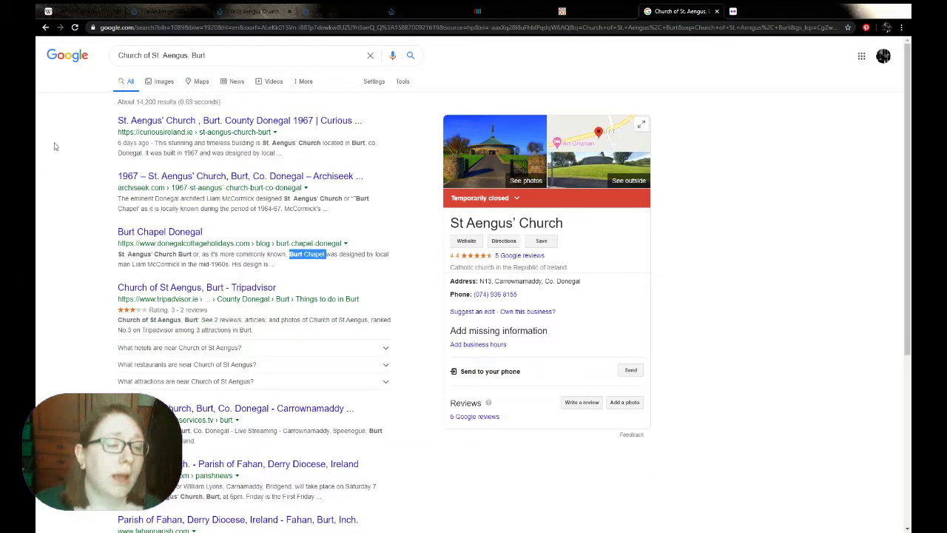
{"action": "left_click", "coordinate": [127, 141]}
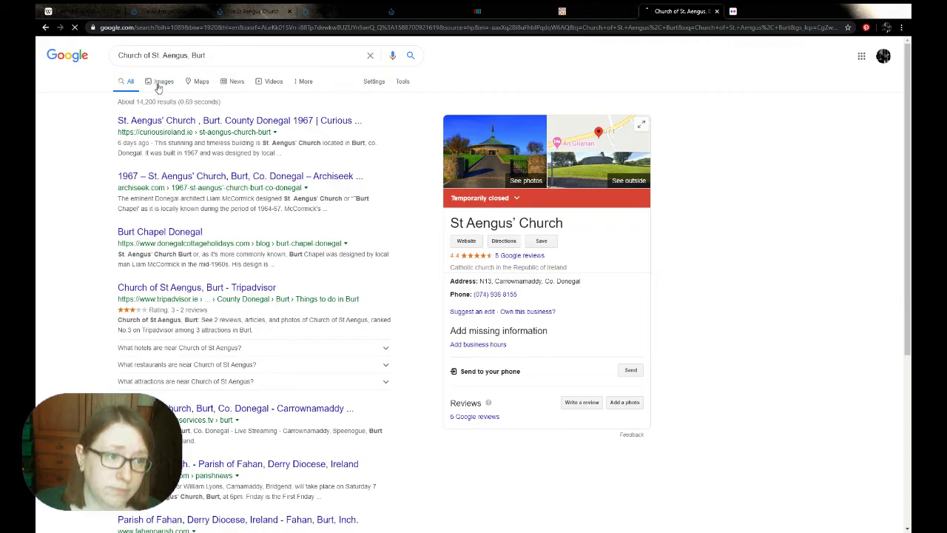
{"action": "left_click", "coordinate": [162, 82]}
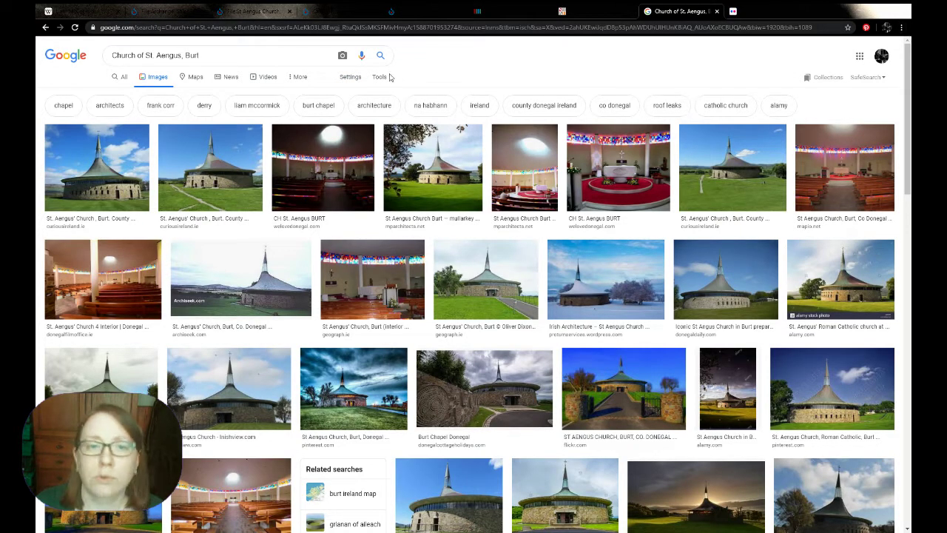
Step: Filter the images by usage rights to "Labeled for reuse with modification" and look through the filtered results
{"action": "left_click", "coordinate": [351, 79]}
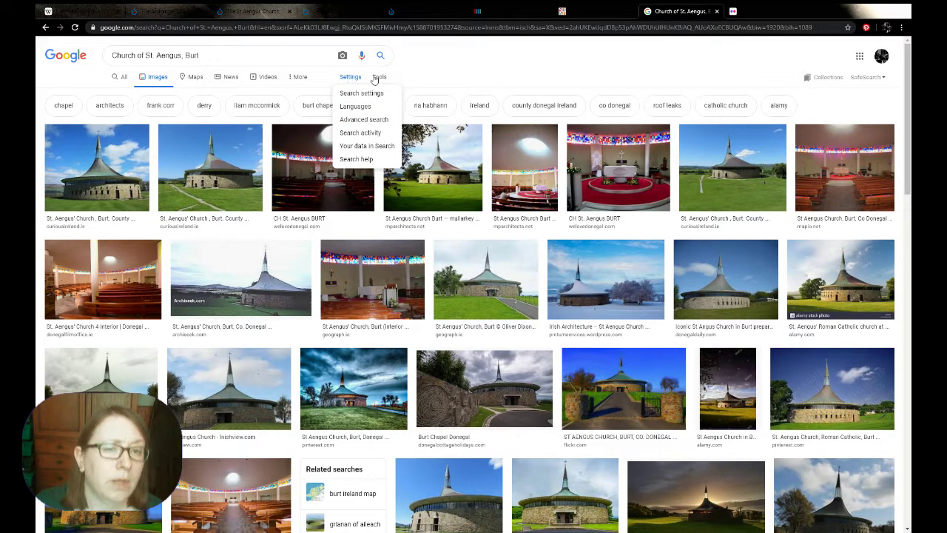
{"action": "left_click", "coordinate": [380, 78]}
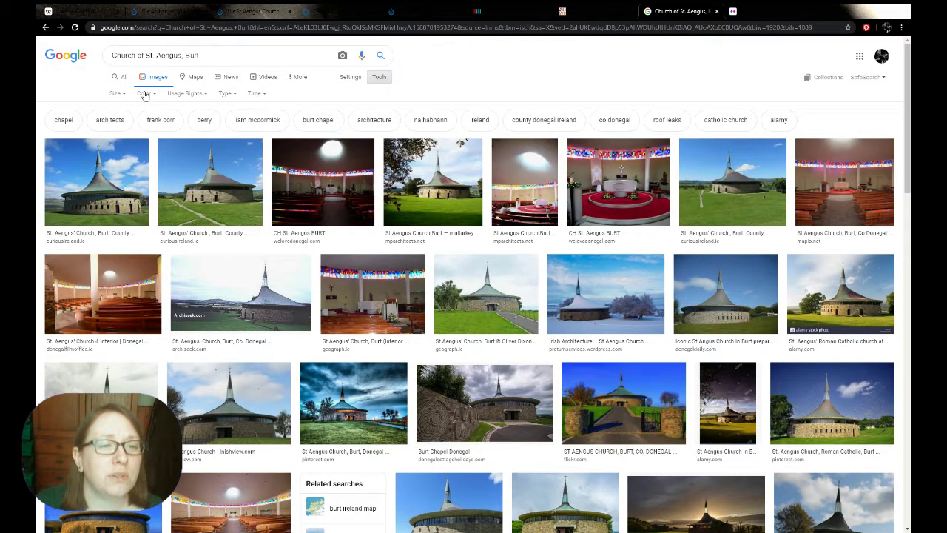
{"action": "left_click", "coordinate": [175, 95]}
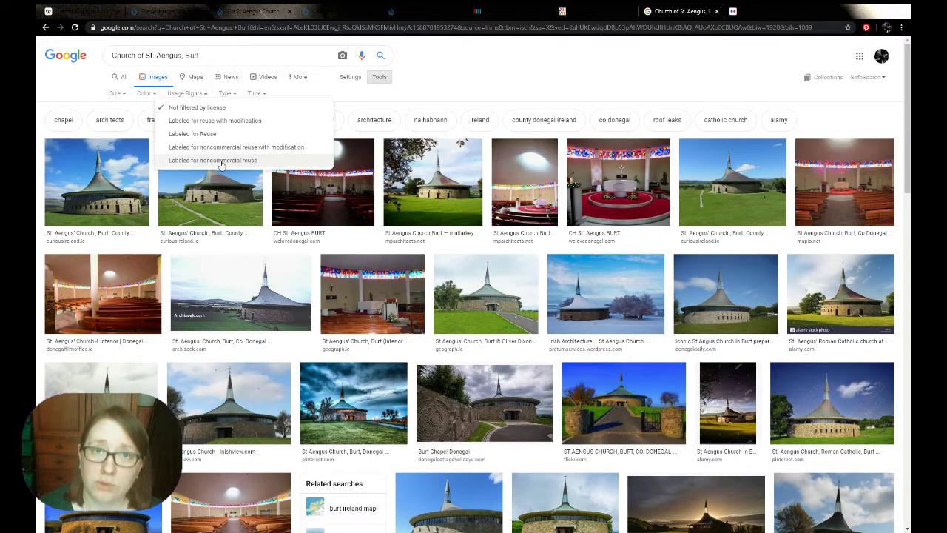
{"action": "left_click", "coordinate": [223, 121]}
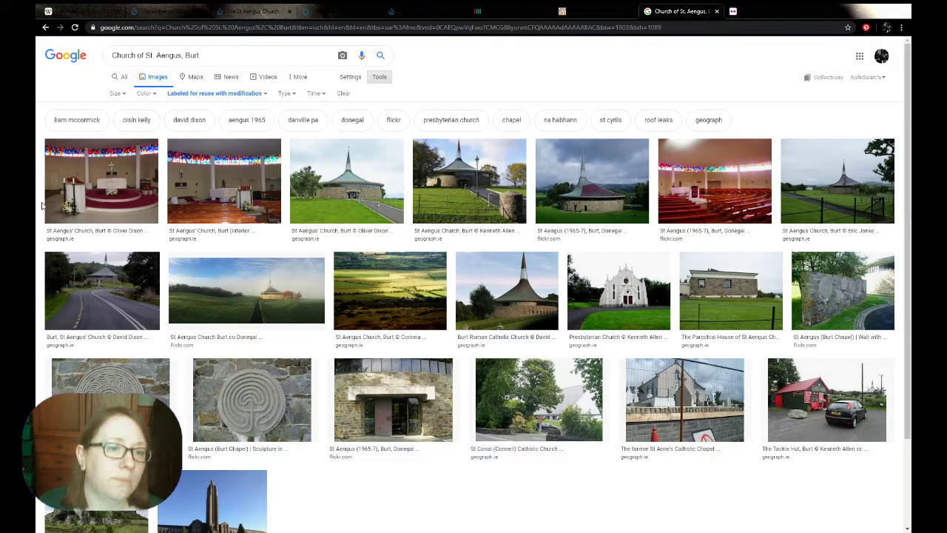
{"action": "scroll", "coordinate": [36, 217], "scroll_direction": "down", "scroll_amount": 2}
{"action": "scroll", "coordinate": [36, 217], "scroll_direction": "up", "scroll_amount": 2}
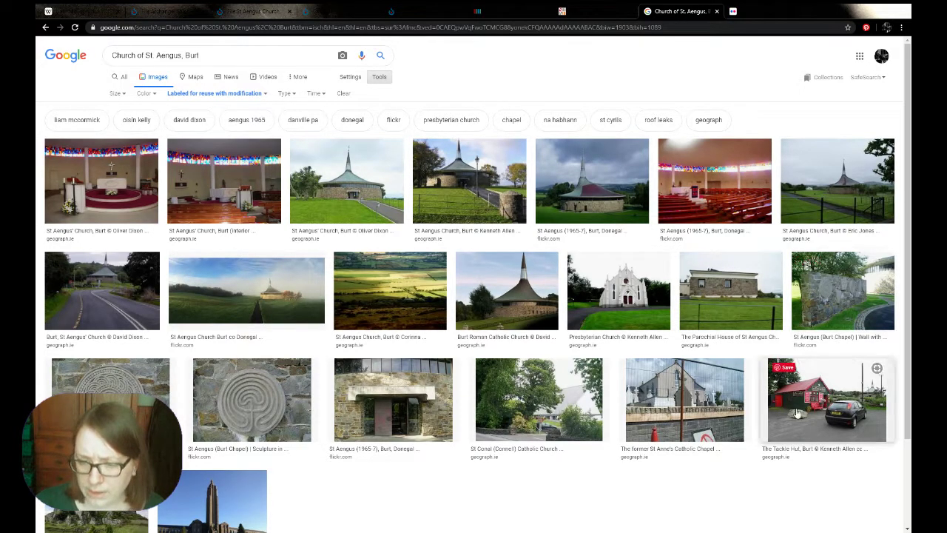
{"action": "scroll", "coordinate": [405, 422], "scroll_direction": "down", "scroll_amount": 2}
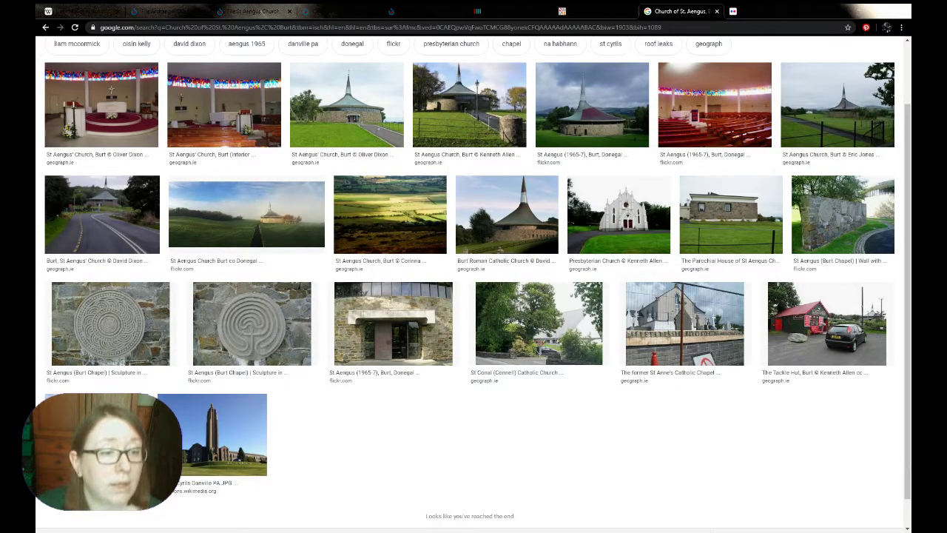
{"action": "scroll", "coordinate": [473, 296], "scroll_direction": "up", "scroll_amount": 2}
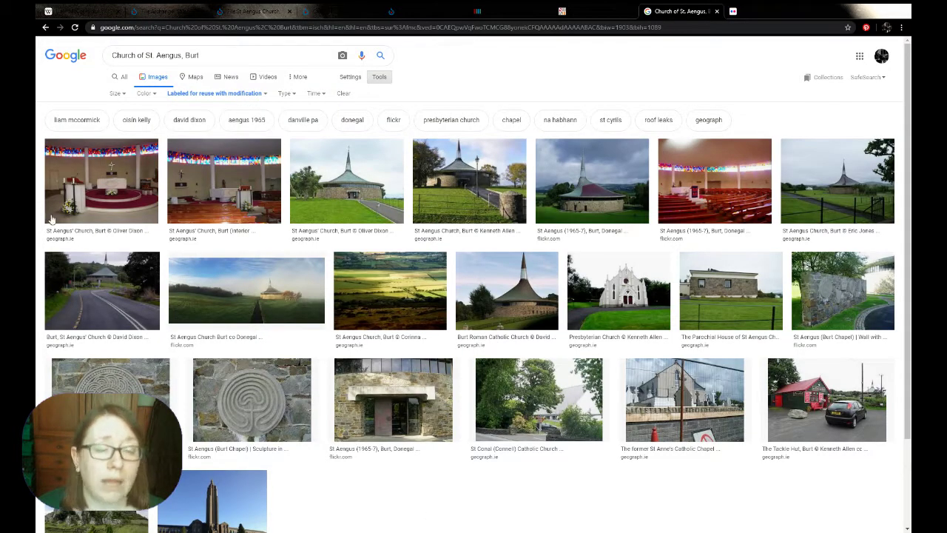
Step: Remove the full stop after "St" in the query and rerun the image search for "Church of St Aengus, Burt"
{"action": "left_click", "coordinate": [154, 56]}
{"action": "key", "text": "BackSpace"}
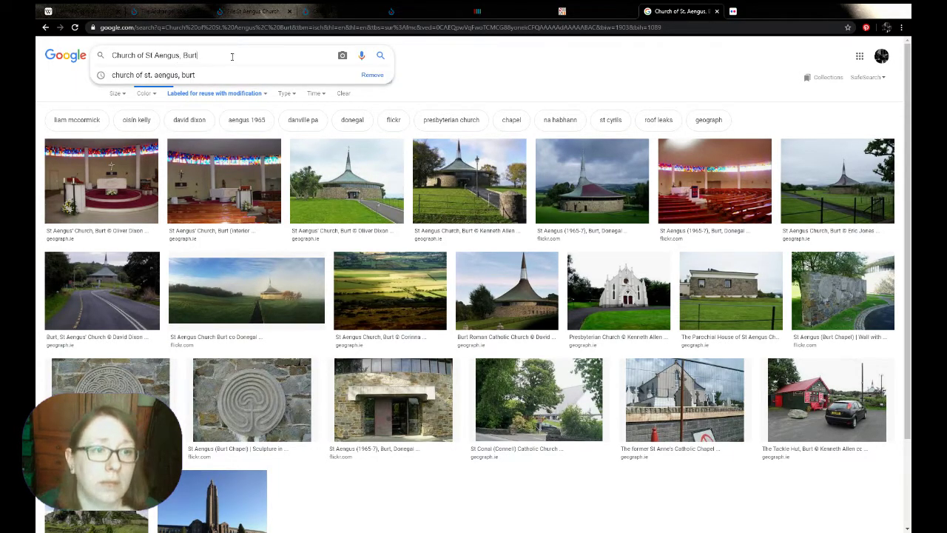
{"action": "key", "text": "Return"}
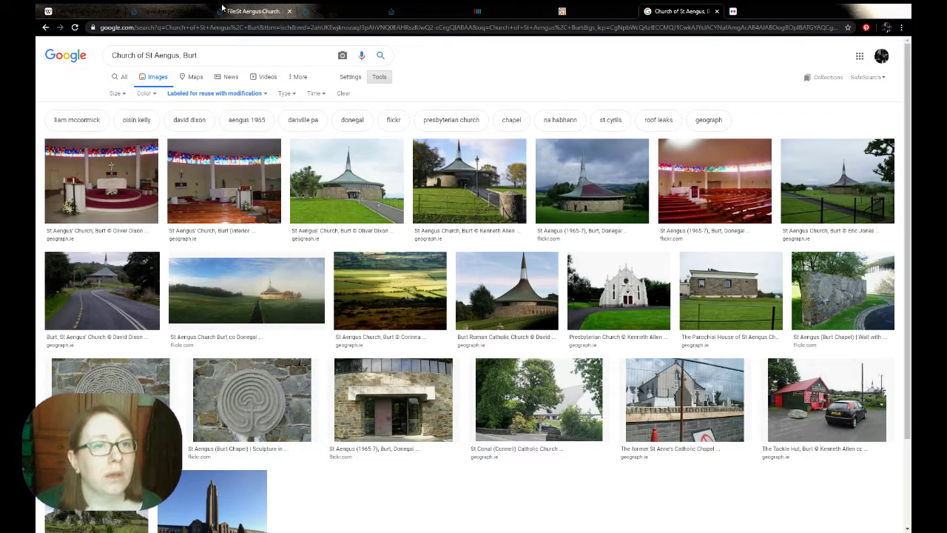
Step: Switch to the Wikimedia Commons category page for Burt and try looking up the plain term "Burt" in the site search
{"action": "left_click", "coordinate": [341, 8]}
{"action": "left_click_drag", "start_coordinate": [299, 118], "coordinate": [256, 119]}
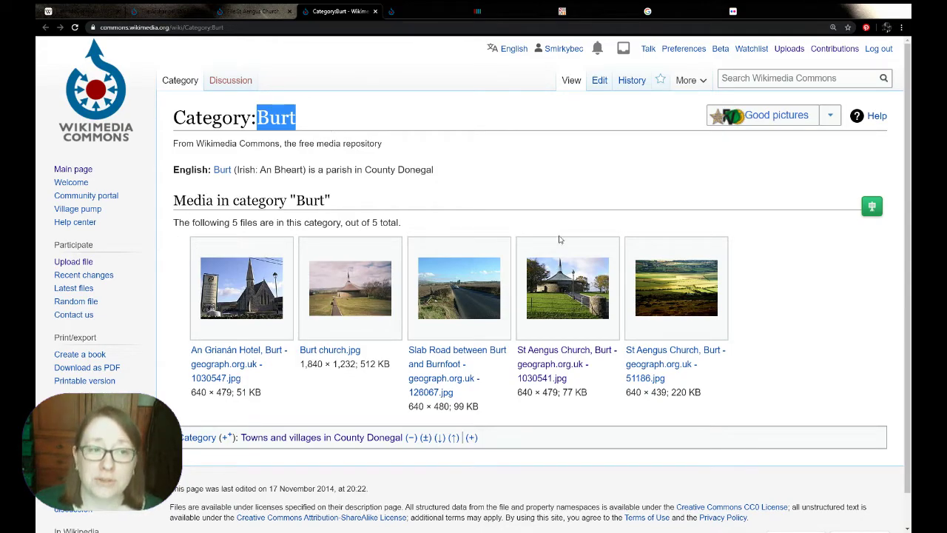
{"action": "left_click", "coordinate": [733, 79]}
{"action": "type", "text": "Burt"}
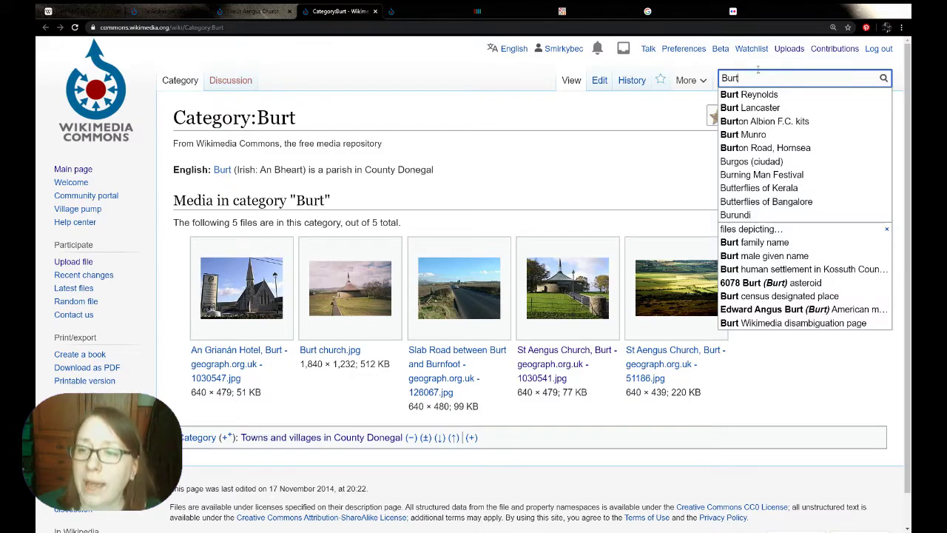
{"action": "key", "text": "BackSpace"}
{"action": "key", "text": "BackSpace"}
{"action": "key", "text": "BackSpace"}
{"action": "key", "text": "BackSpace"}
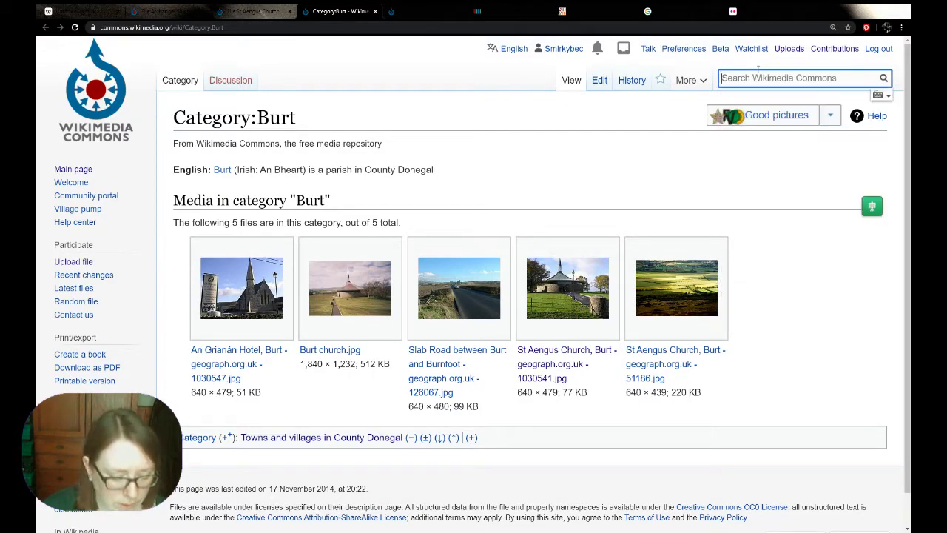
Step: Search Wikimedia Commons for "Category:Burt" and open the matching category page
{"action": "type", "text": "Categor"}
{"action": "key", "text": "BackSpace"}
{"action": "key", "text": "BackSpace"}
{"action": "key", "text": "BackSpace"}
{"action": "type", "text": "g"}
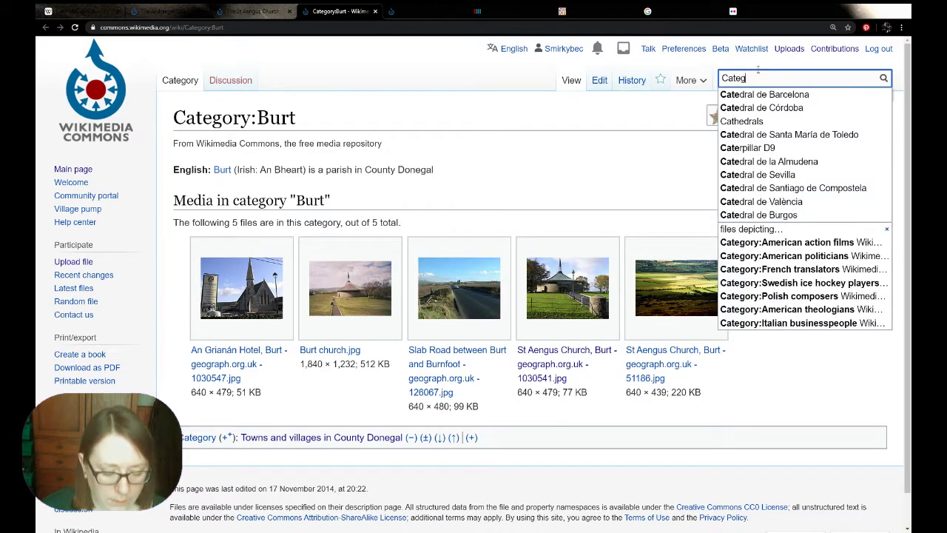
{"action": "type", "text": "ory:"}
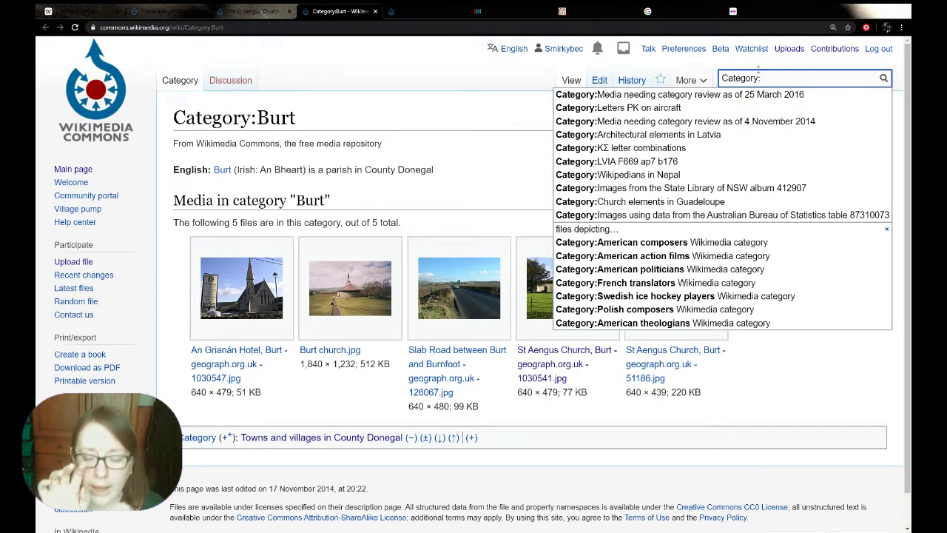
{"action": "type", "text": "Burt"}
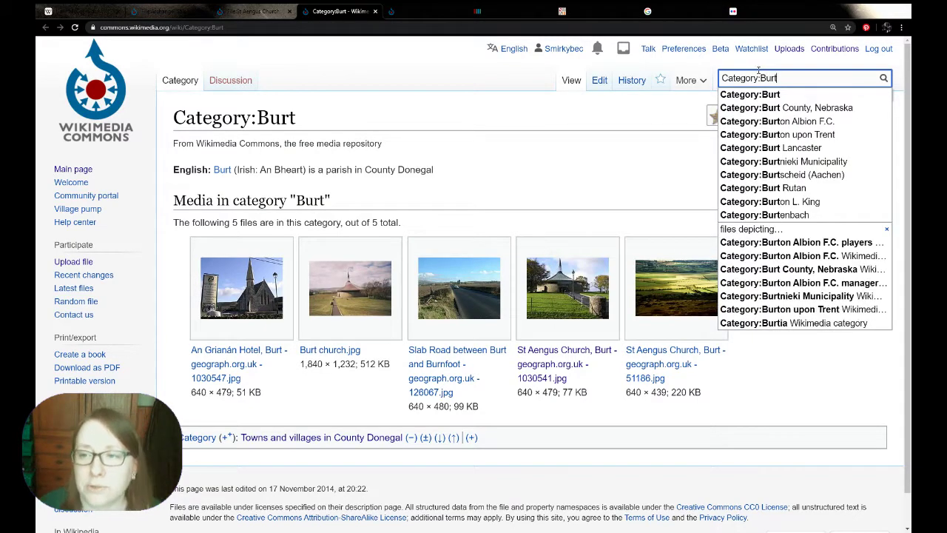
{"action": "left_click", "coordinate": [750, 94]}
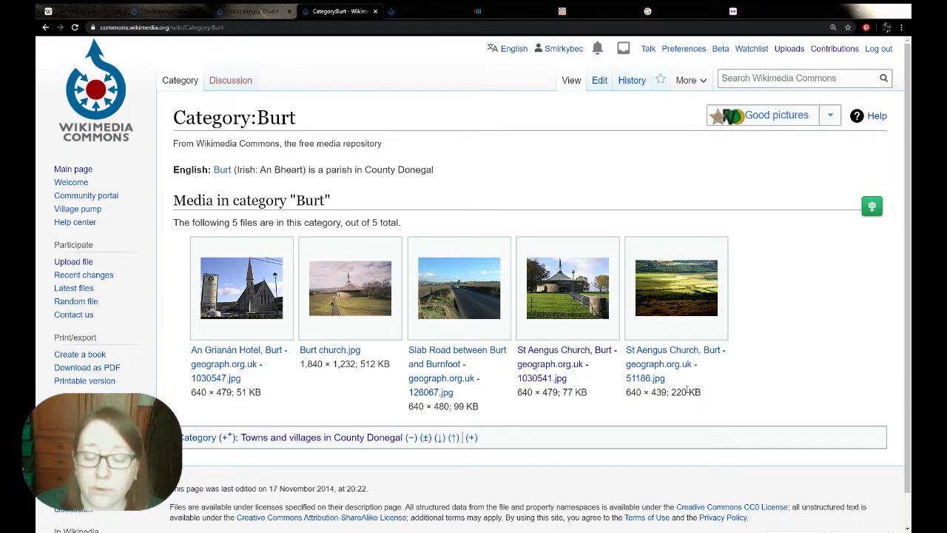
Step: View the church photos in the Burt category at full size and check their descriptions and licences
{"action": "left_click", "coordinate": [369, 295]}
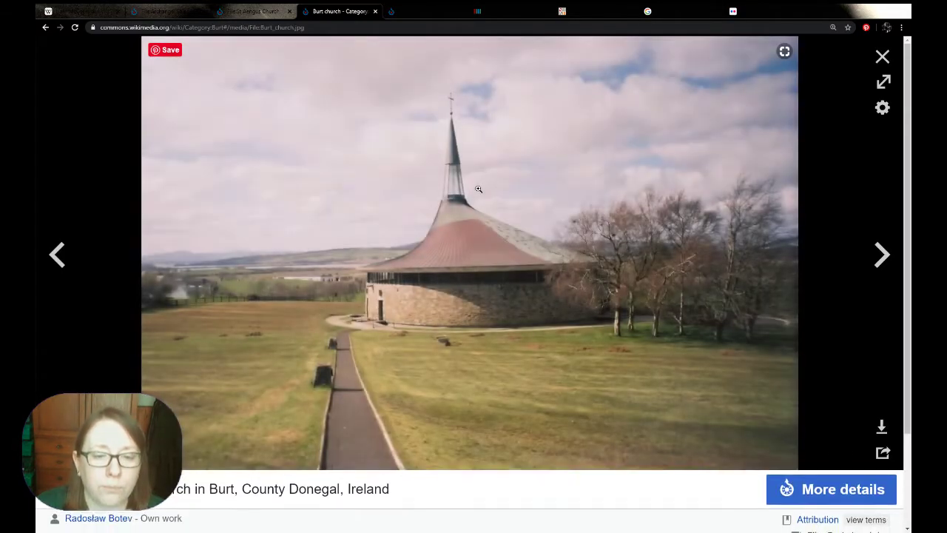
{"action": "scroll", "coordinate": [519, 218], "scroll_direction": "down", "scroll_amount": 2}
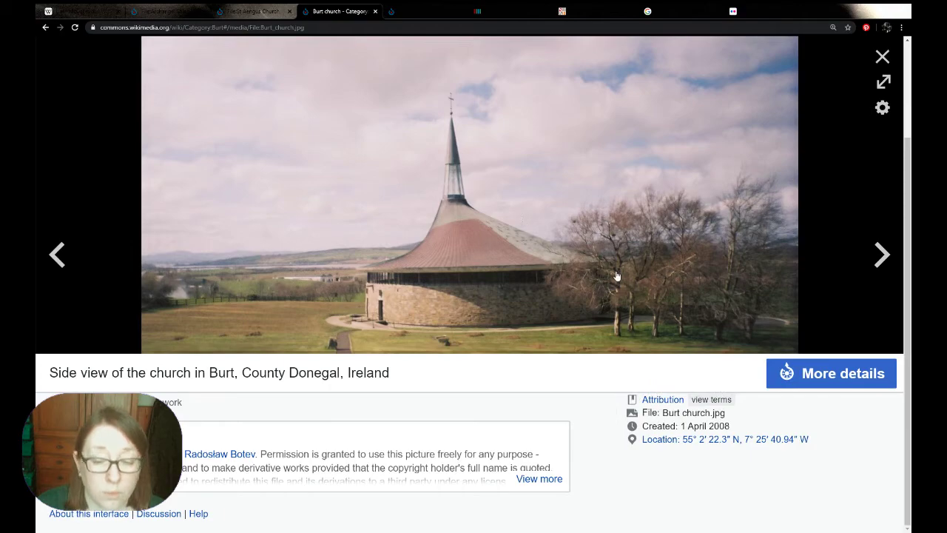
{"action": "scroll", "coordinate": [615, 276], "scroll_direction": "up", "scroll_amount": 2}
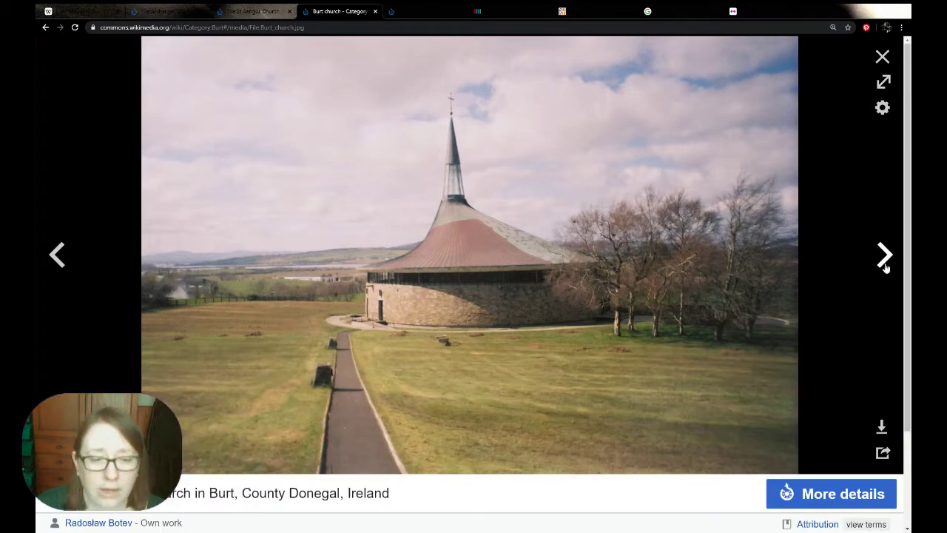
{"action": "left_click", "coordinate": [886, 255]}
{"action": "left_click", "coordinate": [886, 265]}
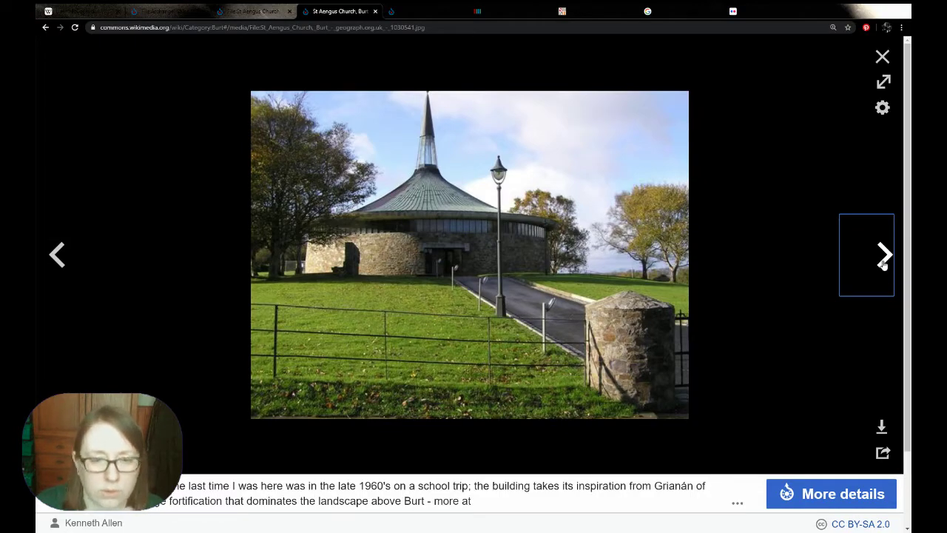
{"action": "left_click", "coordinate": [883, 264]}
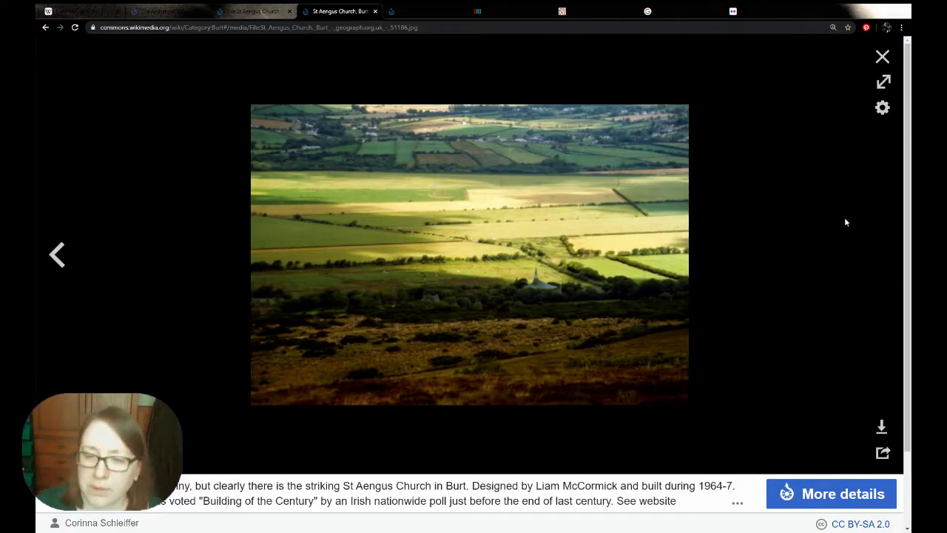
{"action": "left_click", "coordinate": [882, 58]}
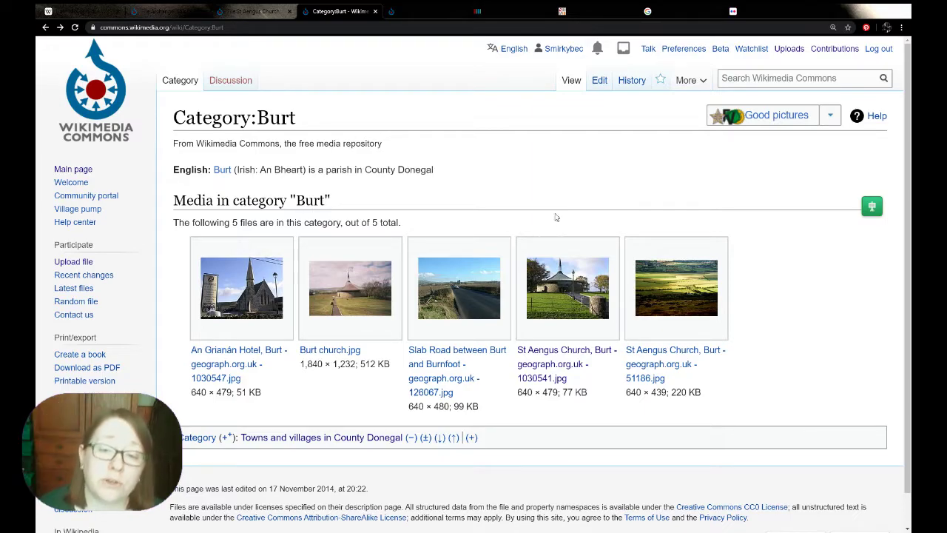
{"action": "left_click", "coordinate": [565, 283]}
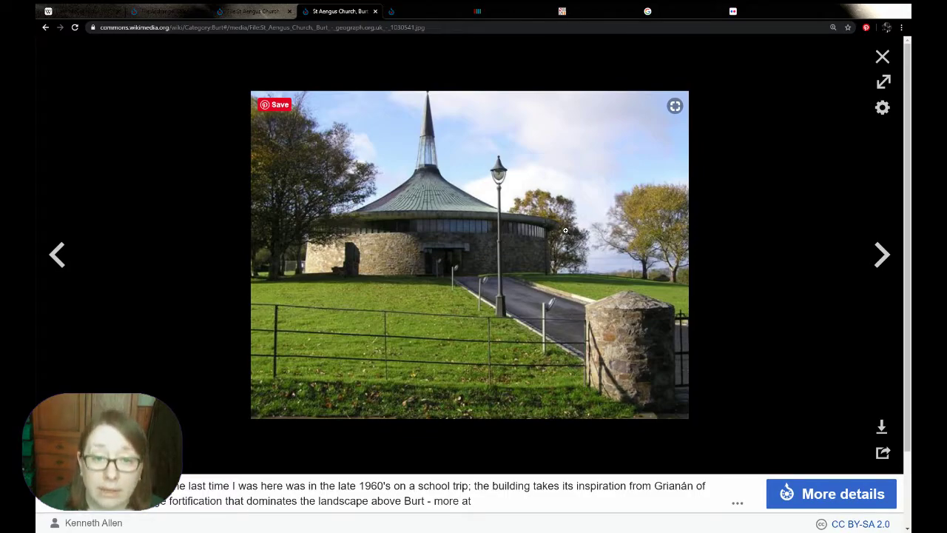
{"action": "left_click", "coordinate": [882, 57]}
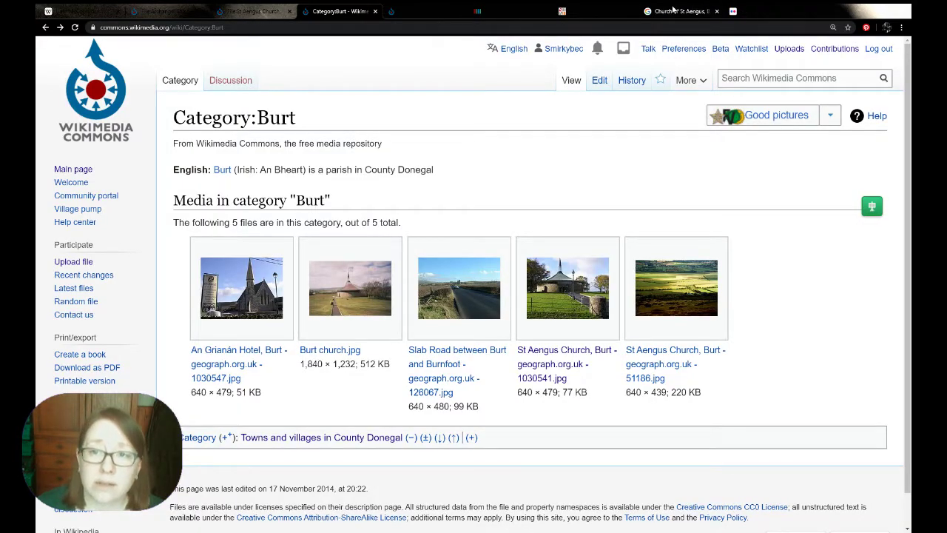
Step: Return to the Google image results and open the Flickr page of the St Aengus (1965-7), Burt, Donegal exterior photo
{"action": "left_click", "coordinate": [673, 11]}
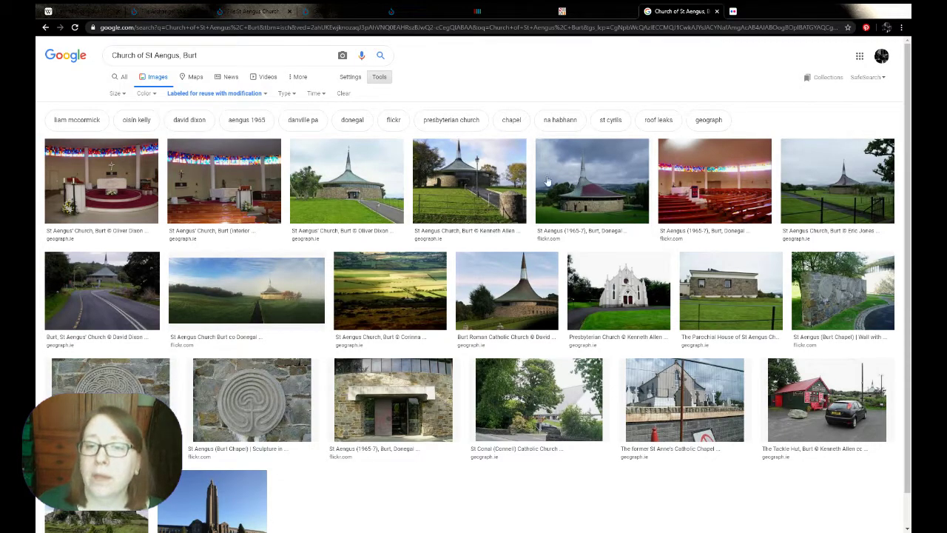
{"action": "left_click", "coordinate": [592, 183]}
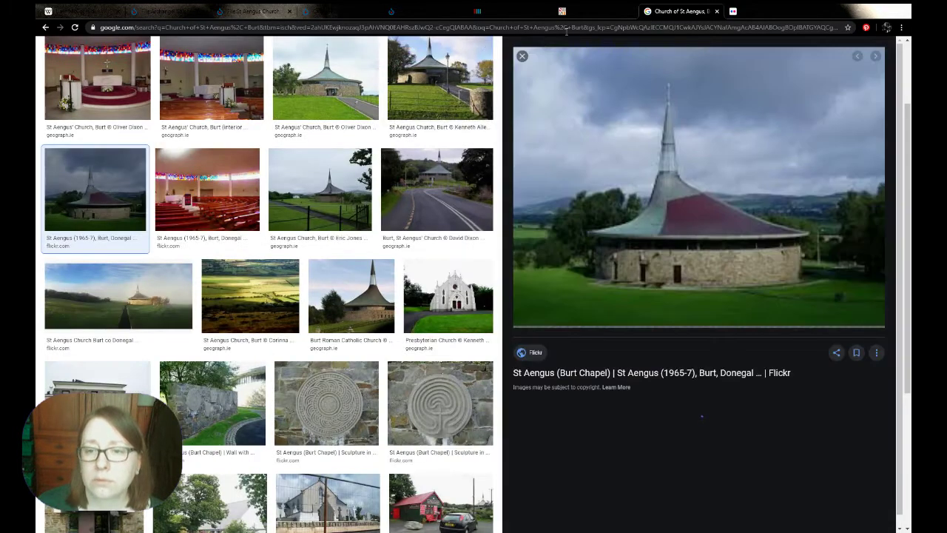
{"action": "left_click", "coordinate": [631, 271]}
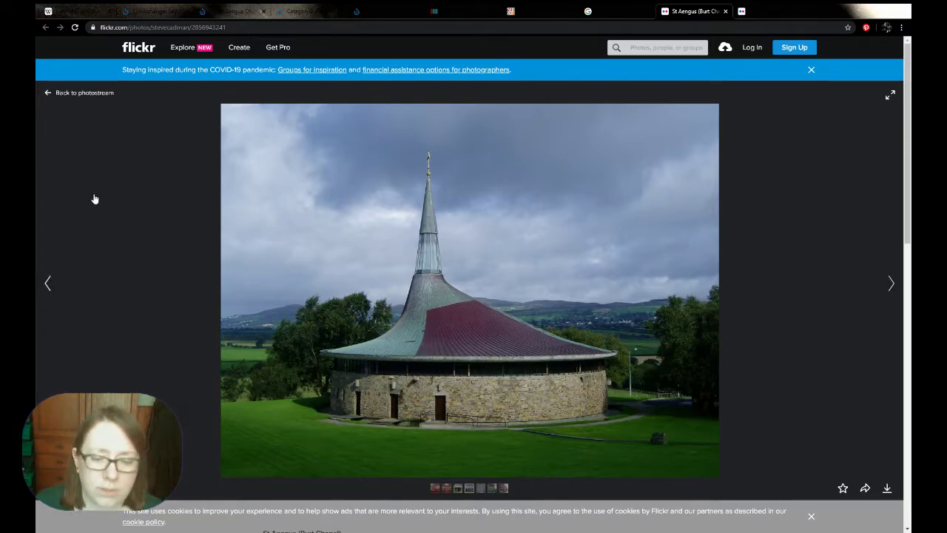
Step: Check the Flickr photo's details and read its Creative Commons licence terms
{"action": "scroll", "coordinate": [94, 200], "scroll_direction": "down", "scroll_amount": 3}
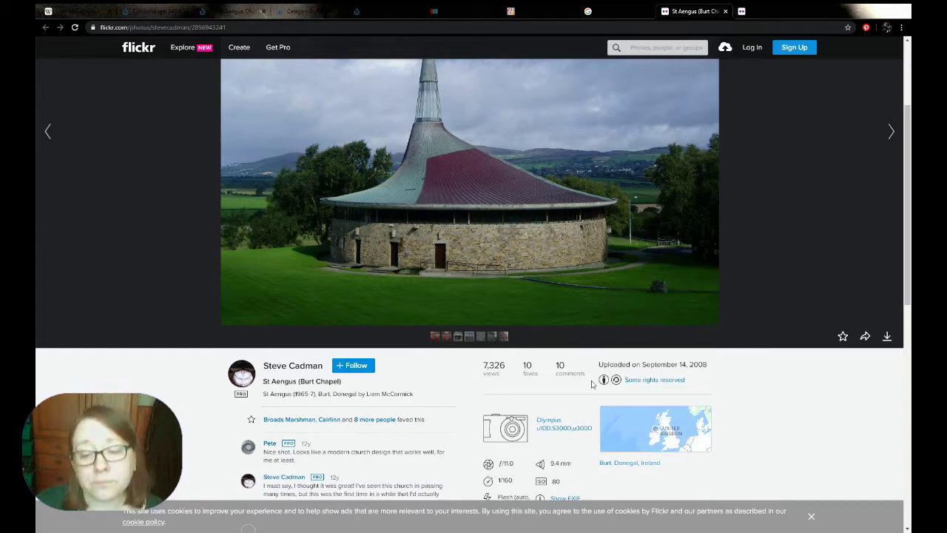
{"action": "left_click", "coordinate": [659, 379]}
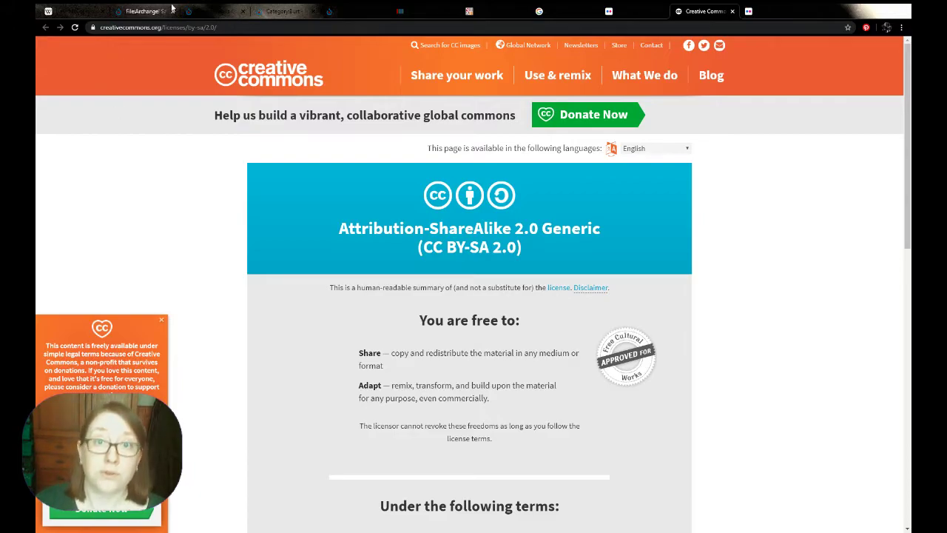
{"action": "left_click", "coordinate": [733, 13]}
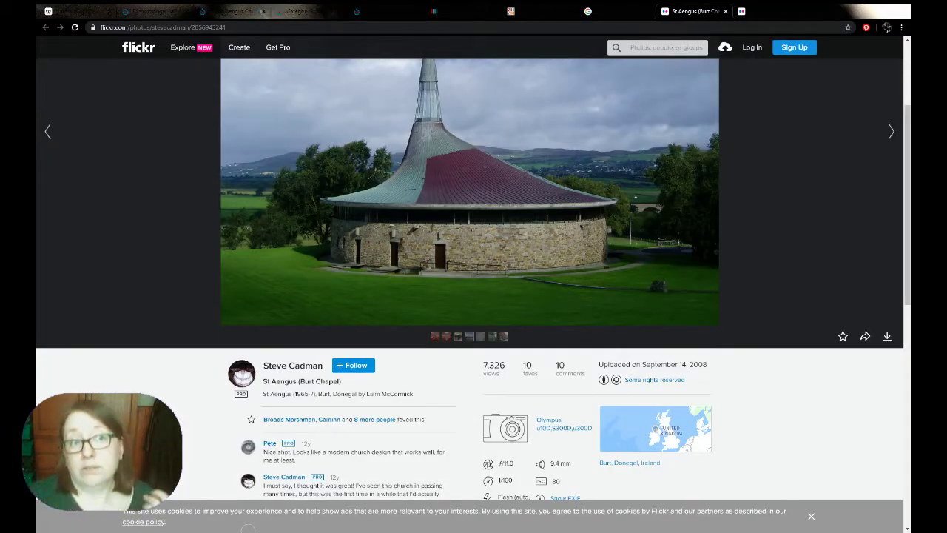
Step: Examine the source, author and licensing details of the Archangel Saint Michael Church, Creeslough file on Wikimedia Commons
{"action": "left_click", "coordinate": [155, 12]}
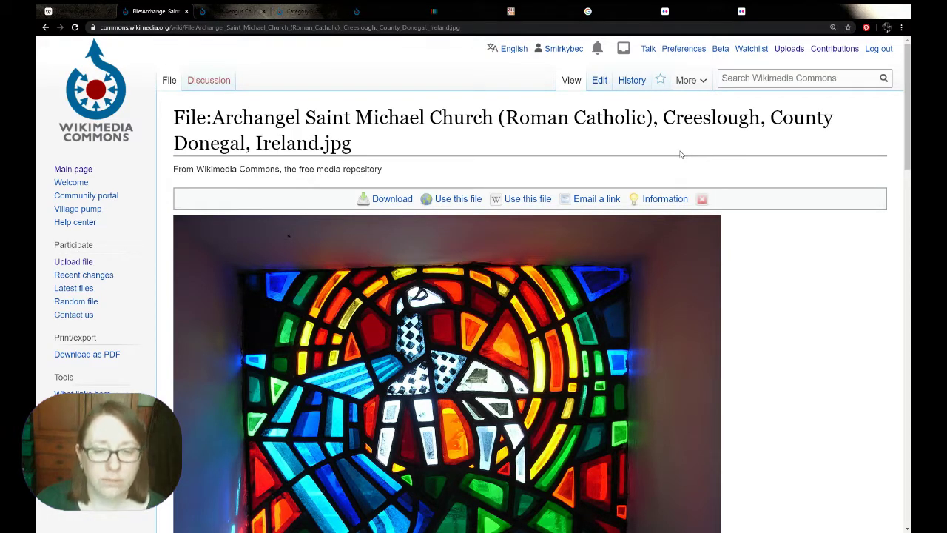
{"action": "scroll", "coordinate": [774, 168], "scroll_direction": "down", "scroll_amount": 4}
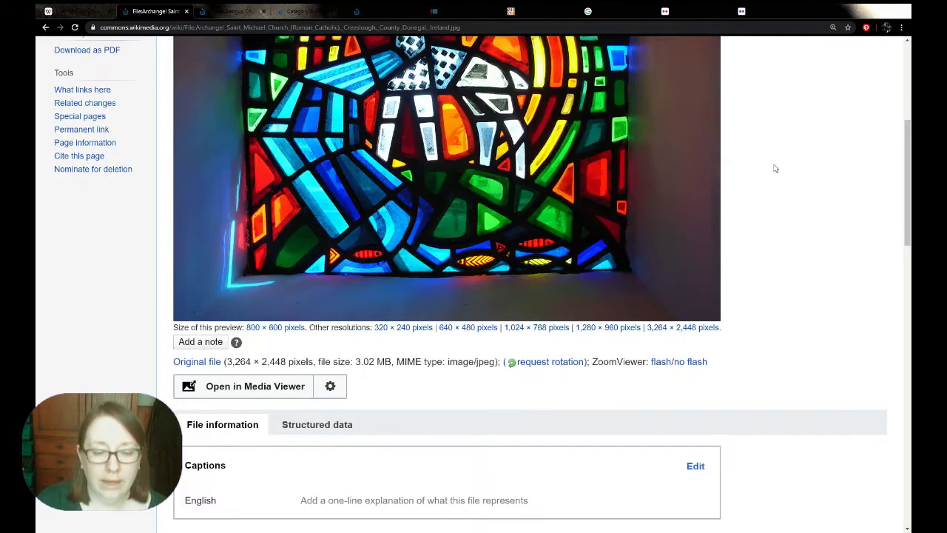
{"action": "scroll", "coordinate": [774, 169], "scroll_direction": "down", "scroll_amount": 4}
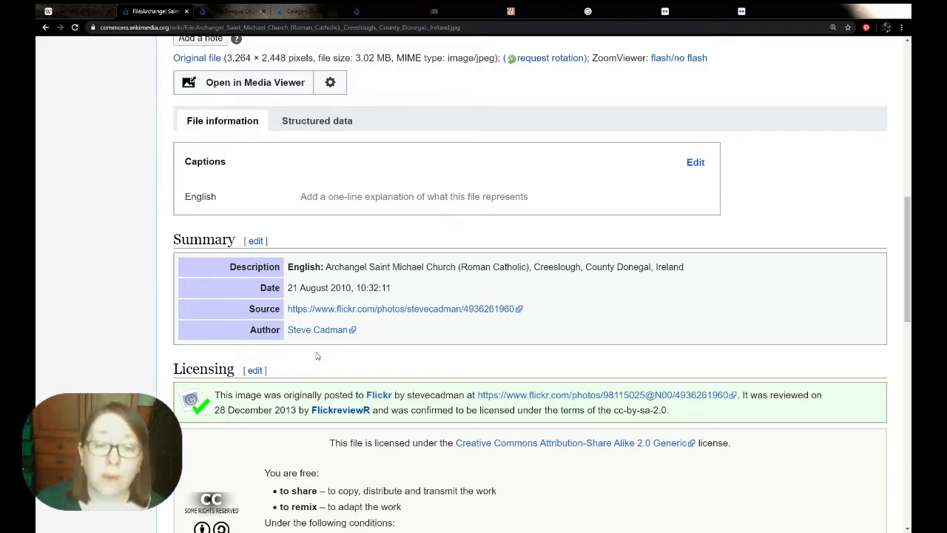
{"action": "scroll", "coordinate": [317, 356], "scroll_direction": "down", "scroll_amount": 1}
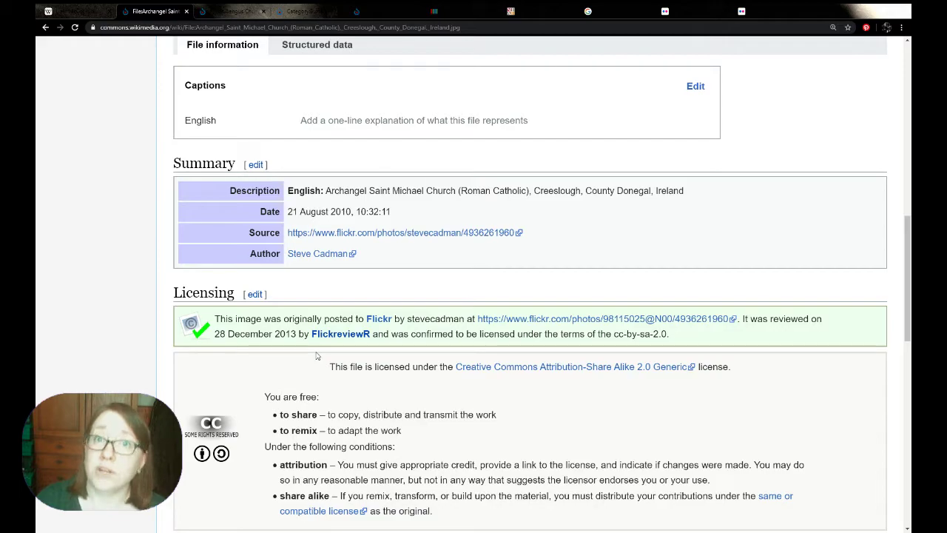
{"action": "scroll", "coordinate": [292, 244], "scroll_direction": "up", "scroll_amount": 4}
{"action": "scroll", "coordinate": [291, 239], "scroll_direction": "up", "scroll_amount": 5}
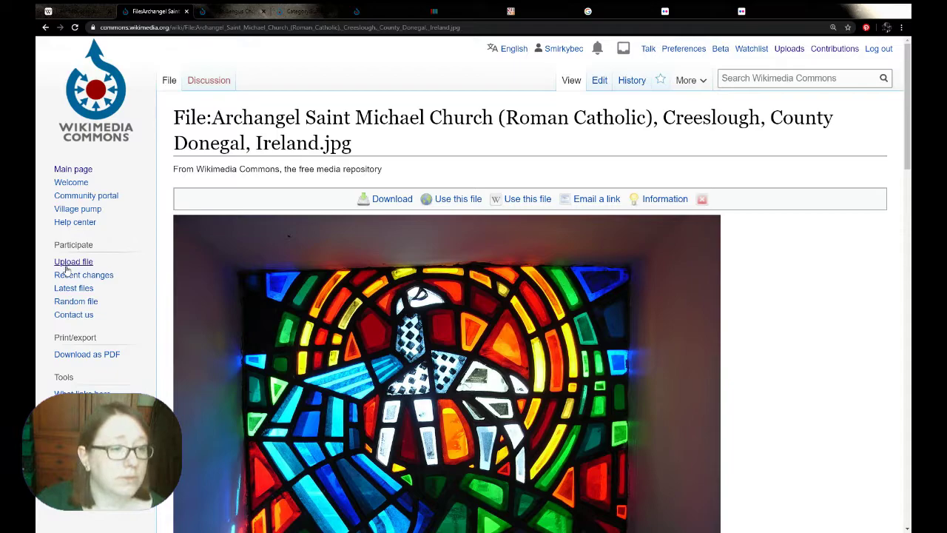
Step: Import the St Aengus (Burt Chapel) photo into the Commons Upload Wizard using its Flickr page URL and continue to the Describe stage
{"action": "left_click", "coordinate": [89, 265]}
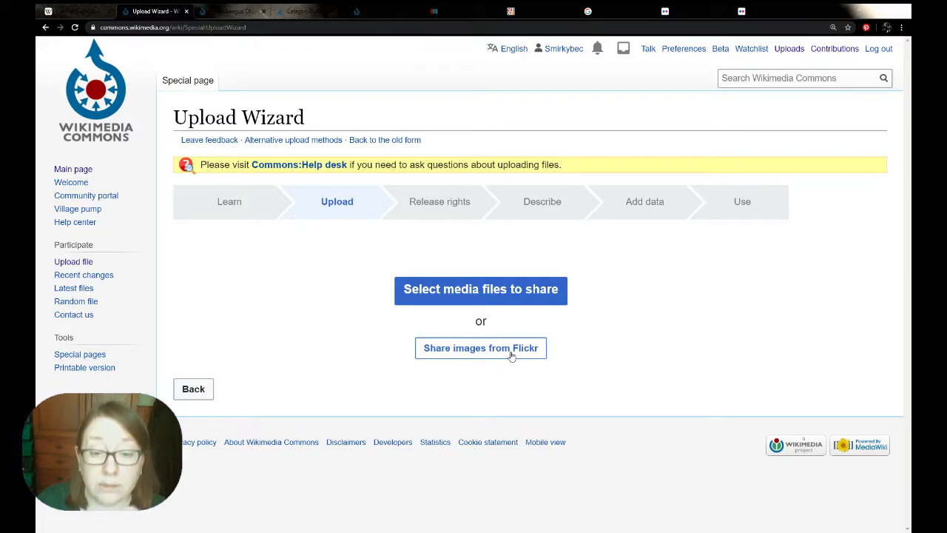
{"action": "left_click", "coordinate": [511, 356]}
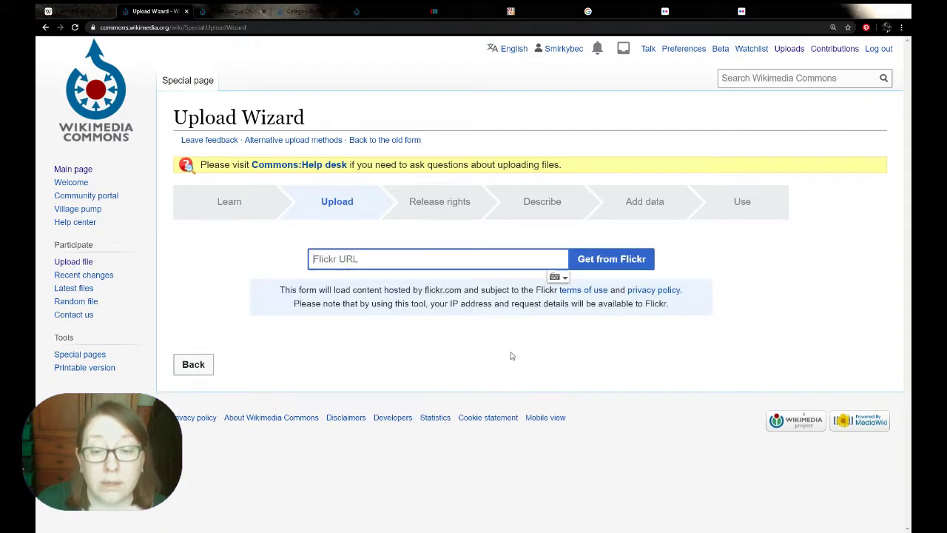
{"action": "left_click", "coordinate": [678, 12]}
{"action": "left_click", "coordinate": [260, 31]}
{"action": "key", "text": "ctrl+c"}
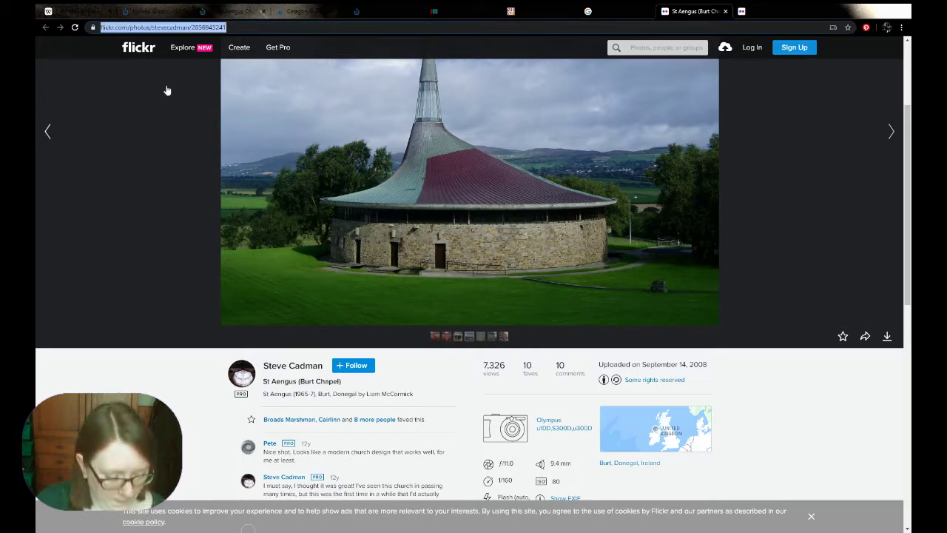
{"action": "left_click", "coordinate": [144, 10]}
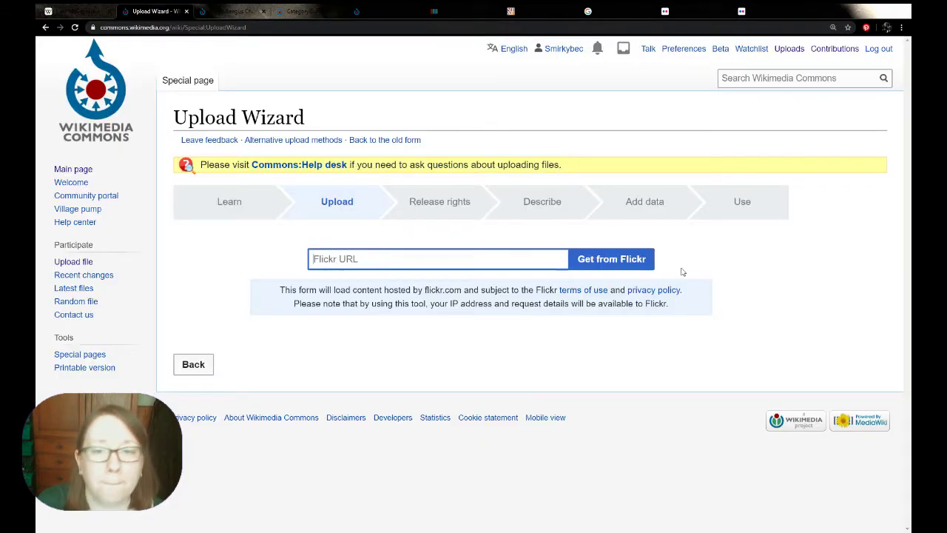
{"action": "left_click", "coordinate": [470, 259]}
{"action": "key", "text": "ctrl+v"}
{"action": "left_click", "coordinate": [605, 259]}
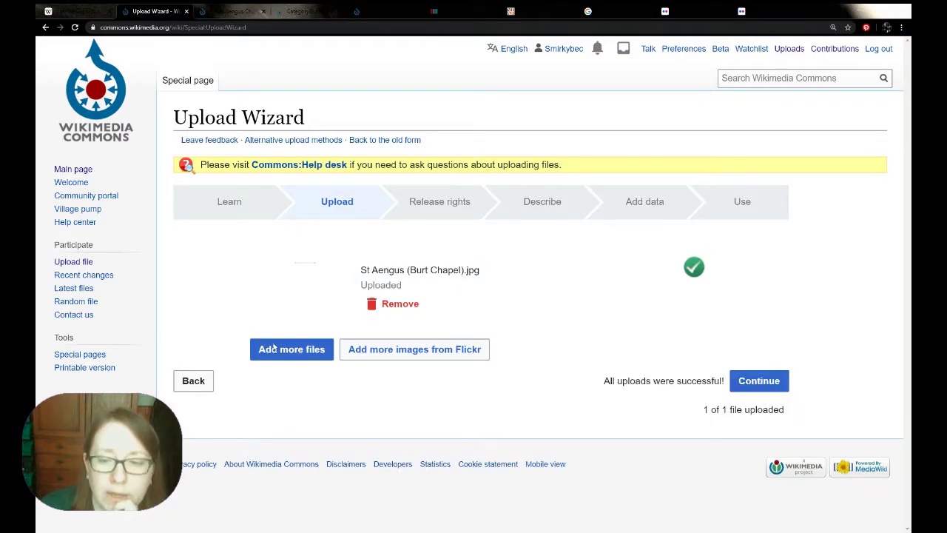
{"action": "left_click", "coordinate": [773, 404]}
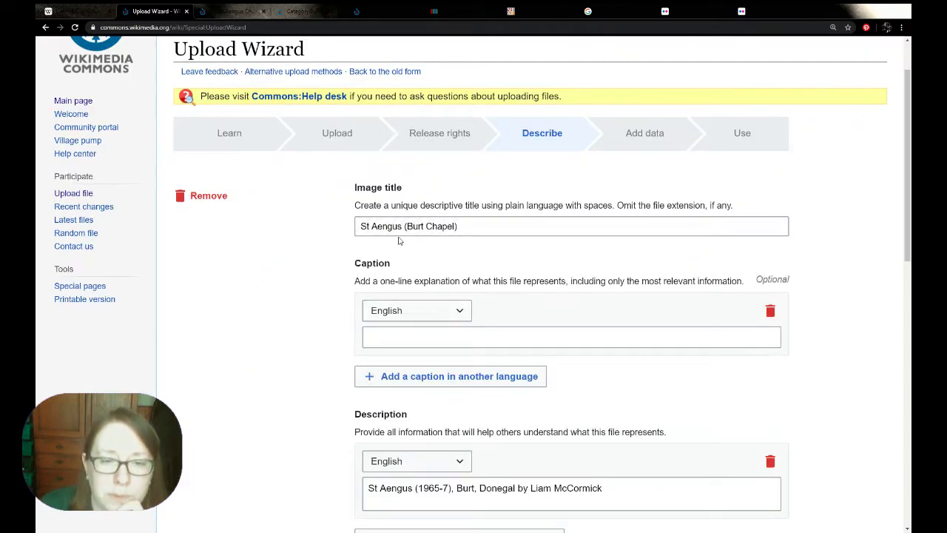
Step: Copy the image title "St Aengus (Burt Chapel)" into the English caption
{"action": "left_click", "coordinate": [471, 229]}
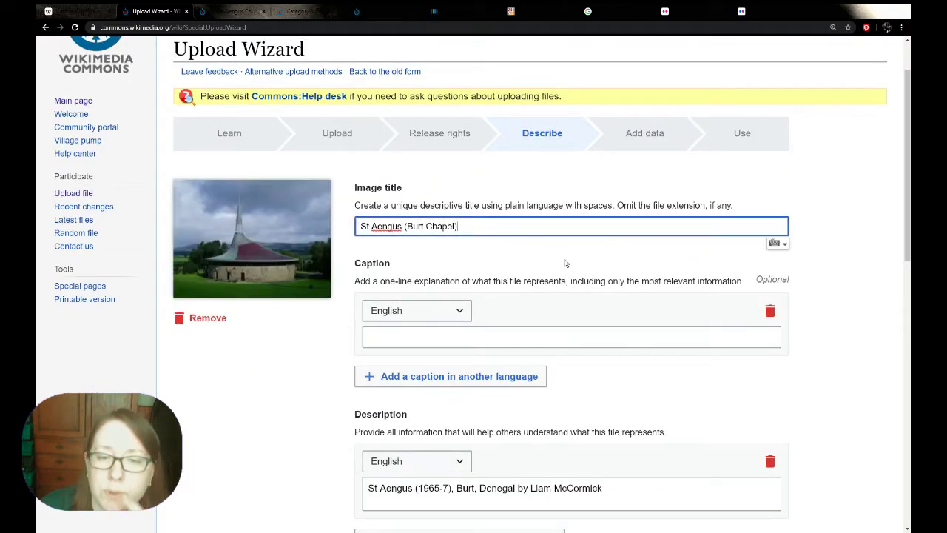
{"action": "left_click", "coordinate": [402, 345]}
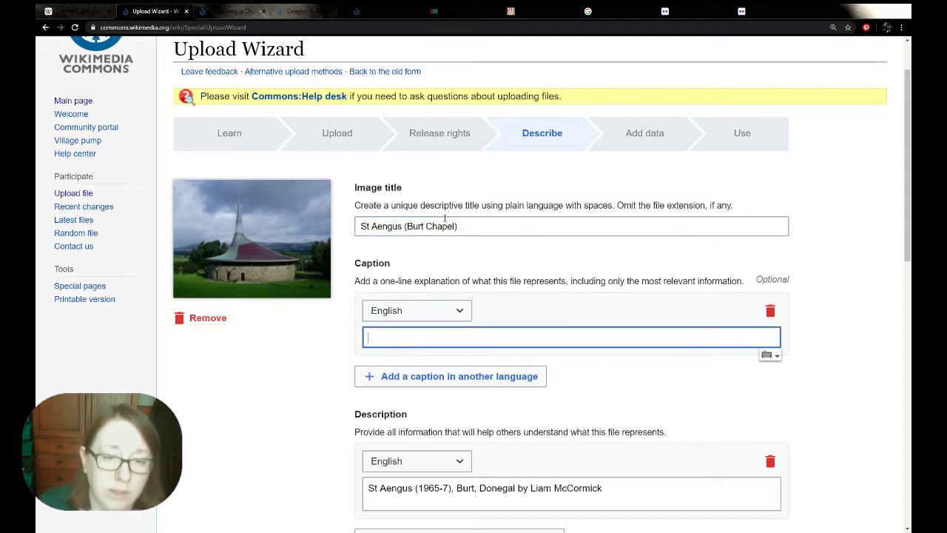
{"action": "left_click_drag", "start_coordinate": [474, 225], "coordinate": [285, 230]}
{"action": "key", "text": "ctrl+c"}
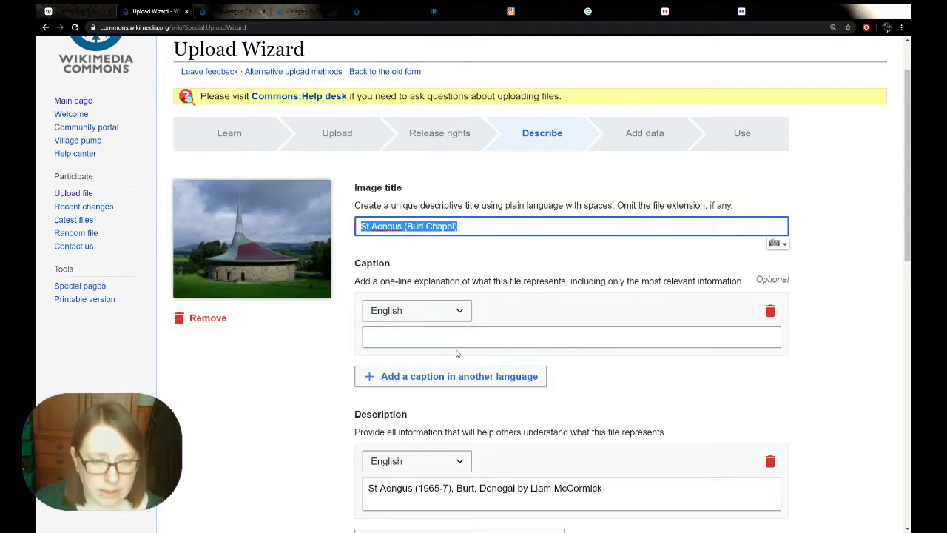
{"action": "left_click", "coordinate": [420, 340]}
{"action": "key", "text": "ctrl+v"}
Step: Edit the English caption to read "St Aengus' Church (also known as Burt Chapel)"
{"action": "left_click", "coordinate": [413, 336]}
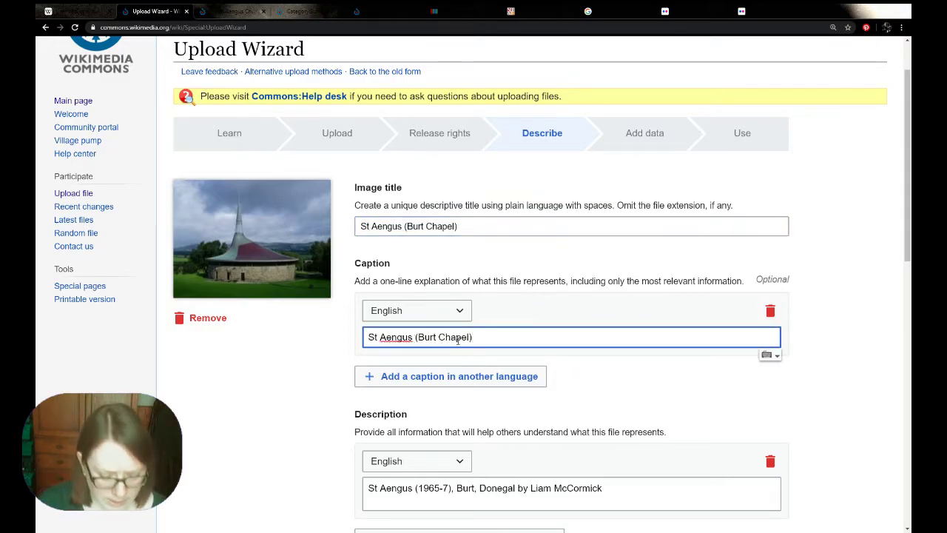
{"action": "type", "text": "' Church"}
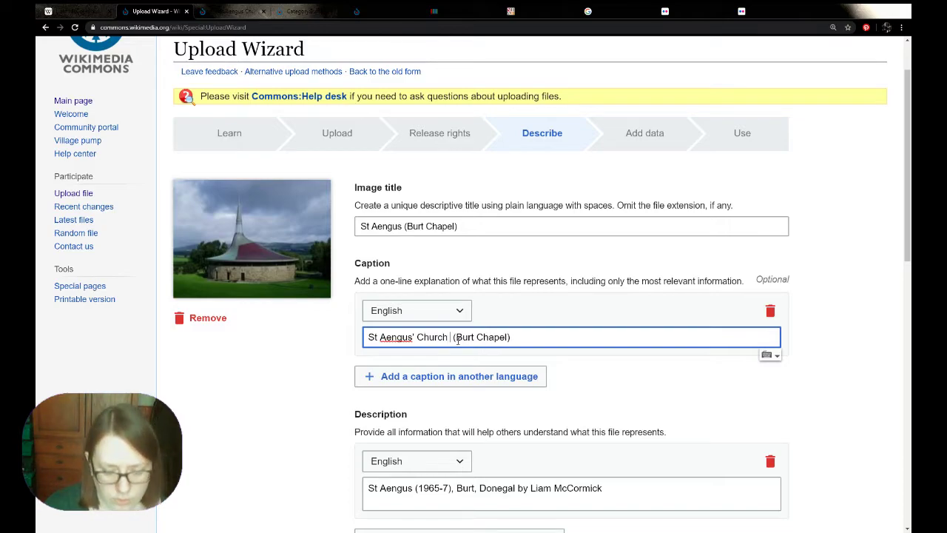
{"action": "key", "text": "BackSpace"}
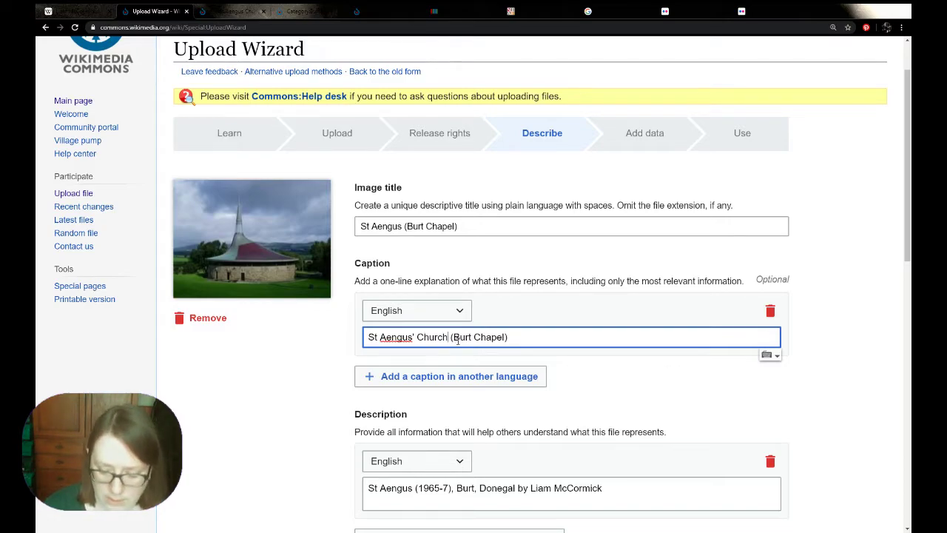
{"action": "left_click", "coordinate": [454, 336]}
{"action": "type", "text": "a"}
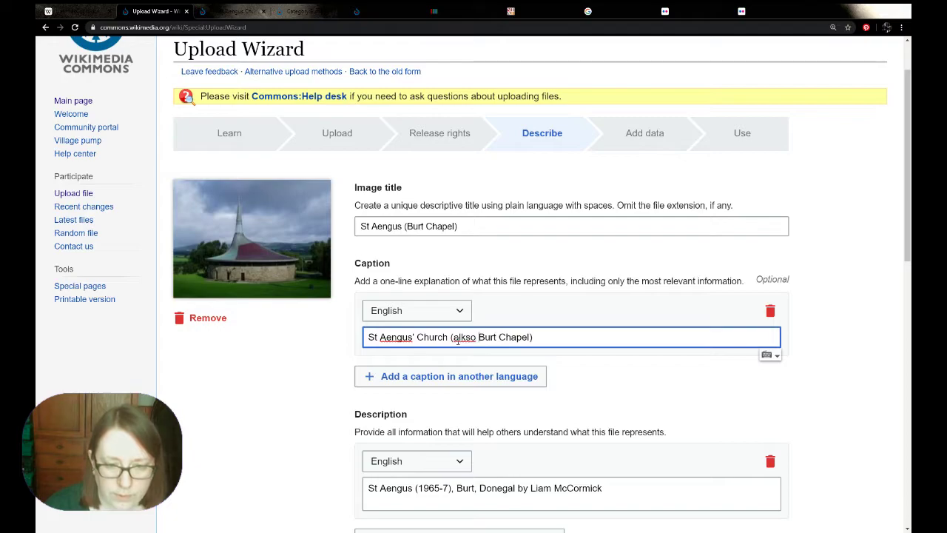
{"action": "type", "text": "lso known "}
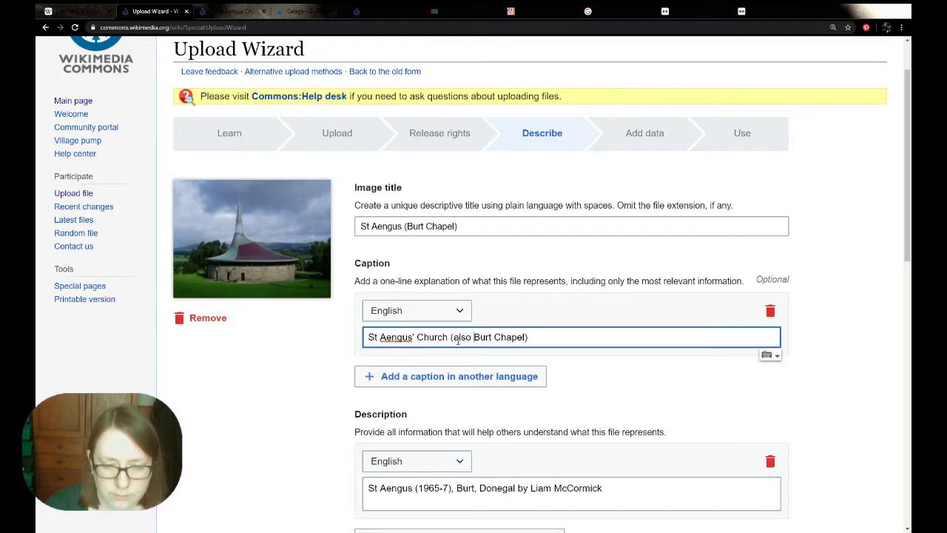
{"action": "type", "text": "as"}
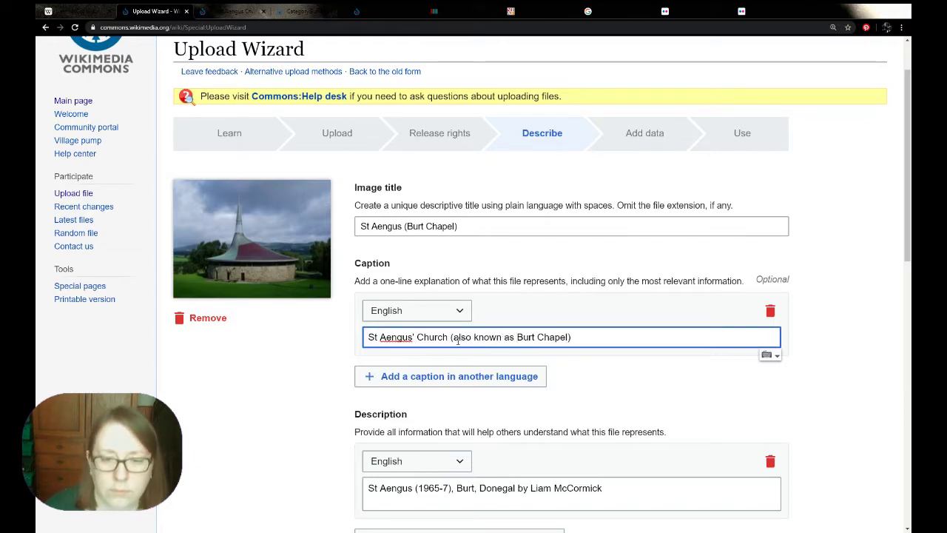
Step: Edit the English description to say "St Aengus' Church" before the years and "County Donegal" as the location
{"action": "scroll", "coordinate": [324, 415], "scroll_direction": "down", "scroll_amount": 1}
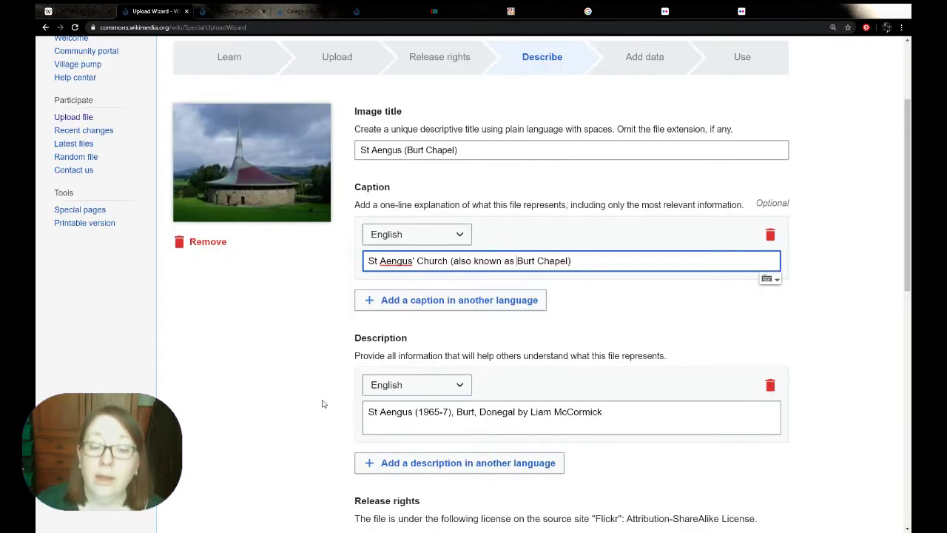
{"action": "left_click", "coordinate": [412, 413]}
{"action": "type", "text": "'XCh"}
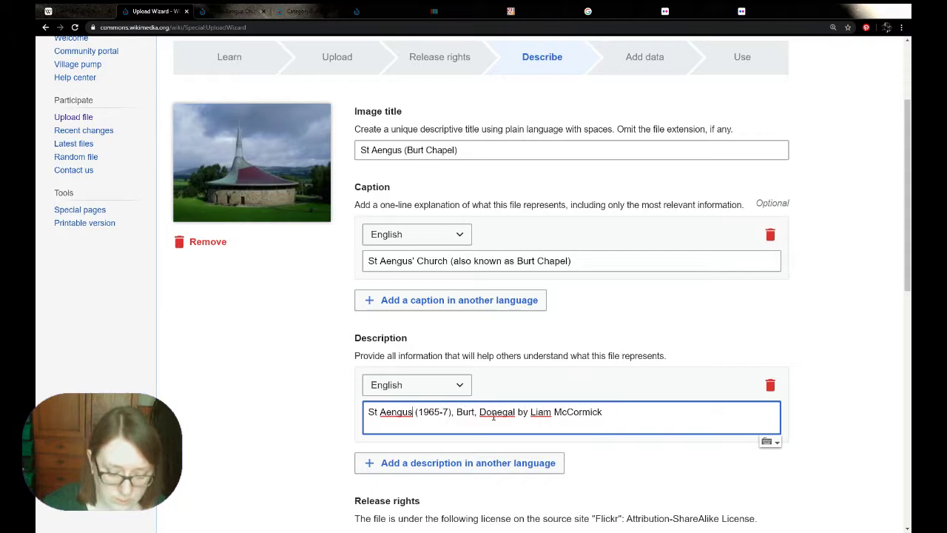
{"action": "key", "text": "BackSpace"}
{"action": "key", "text": "BackSpace"}
{"action": "key", "text": "BackSpace"}
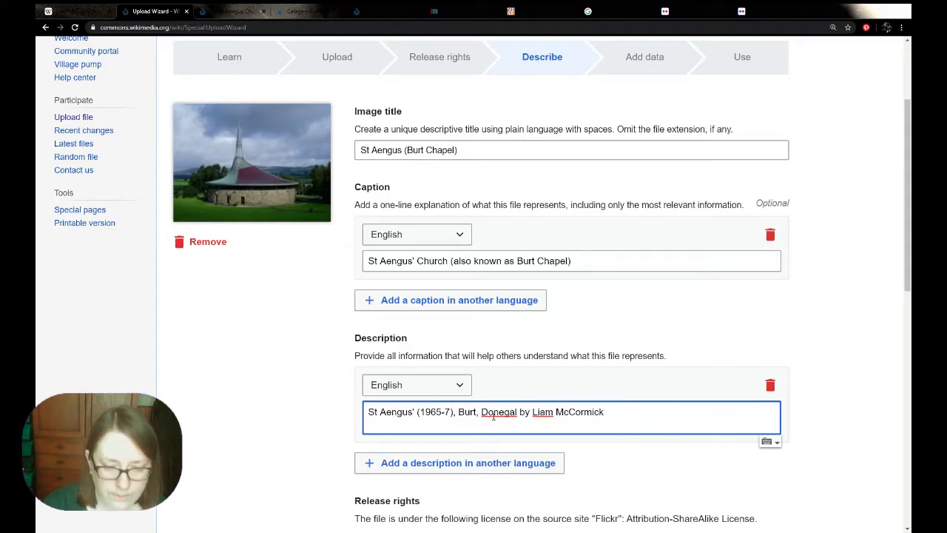
{"action": "type", "text": "Church"}
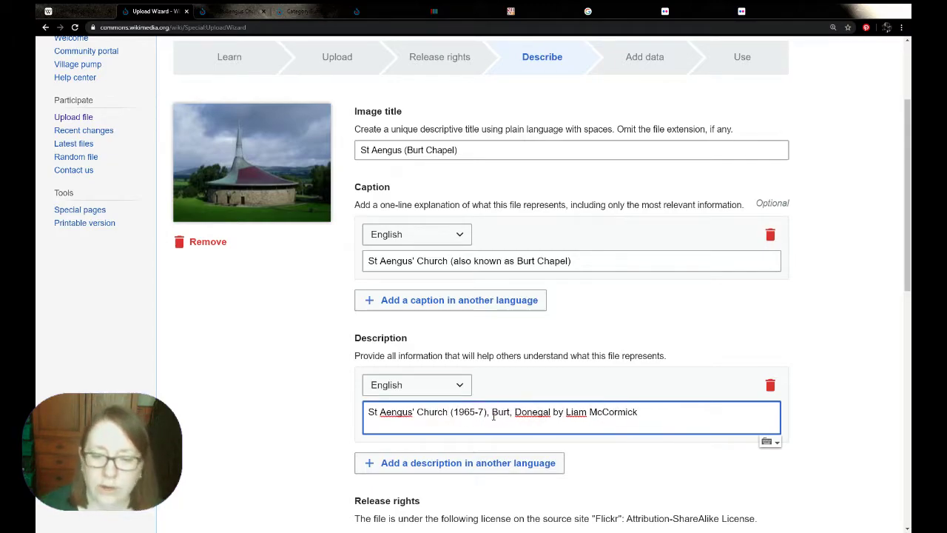
{"action": "left_click", "coordinate": [521, 412]}
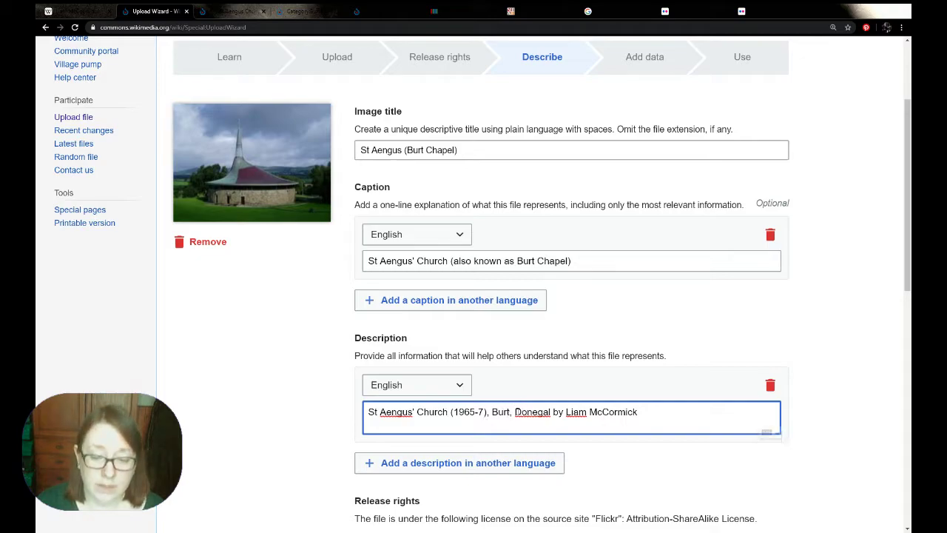
{"action": "type", "text": "County"}
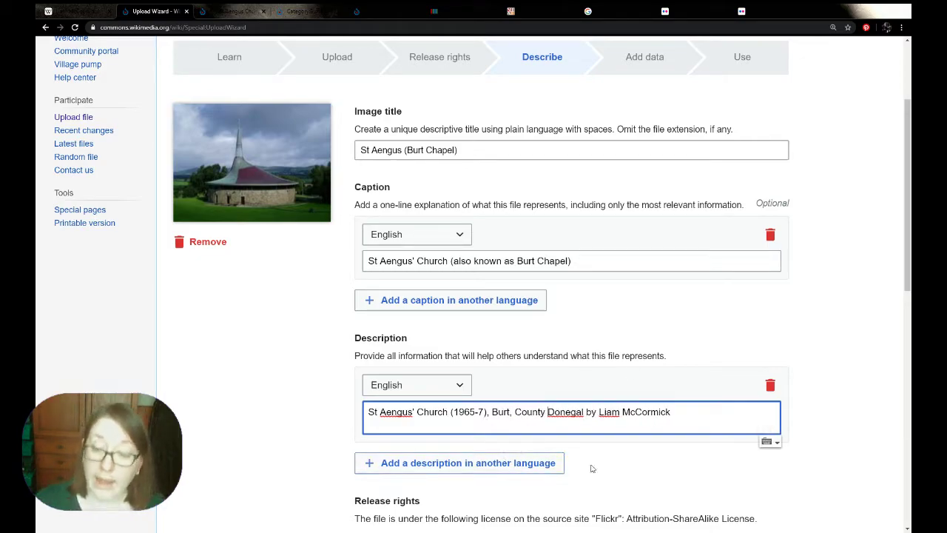
Step: Open the work's creation date for editing and check the photo's upload date on its Flickr page
{"action": "scroll", "coordinate": [302, 403], "scroll_direction": "down", "scroll_amount": 2}
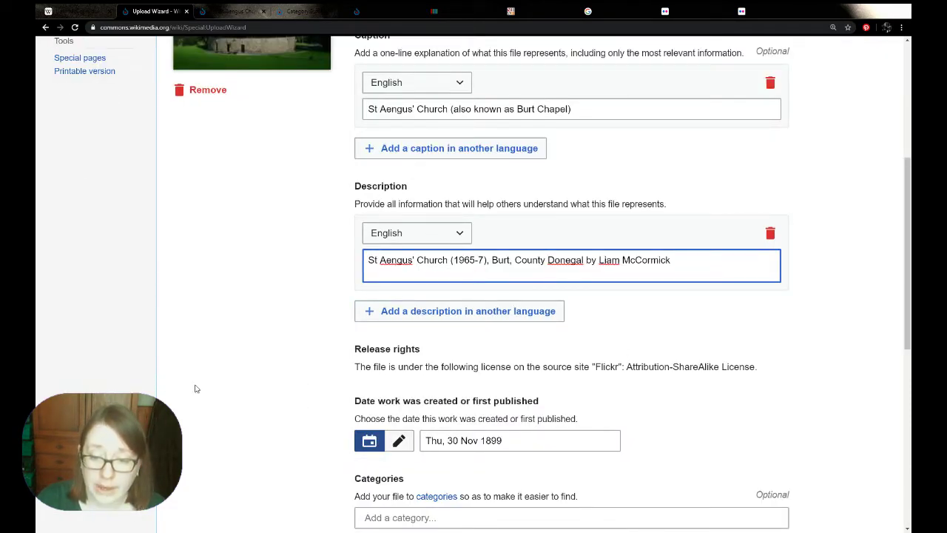
{"action": "scroll", "coordinate": [239, 366], "scroll_direction": "down", "scroll_amount": 1}
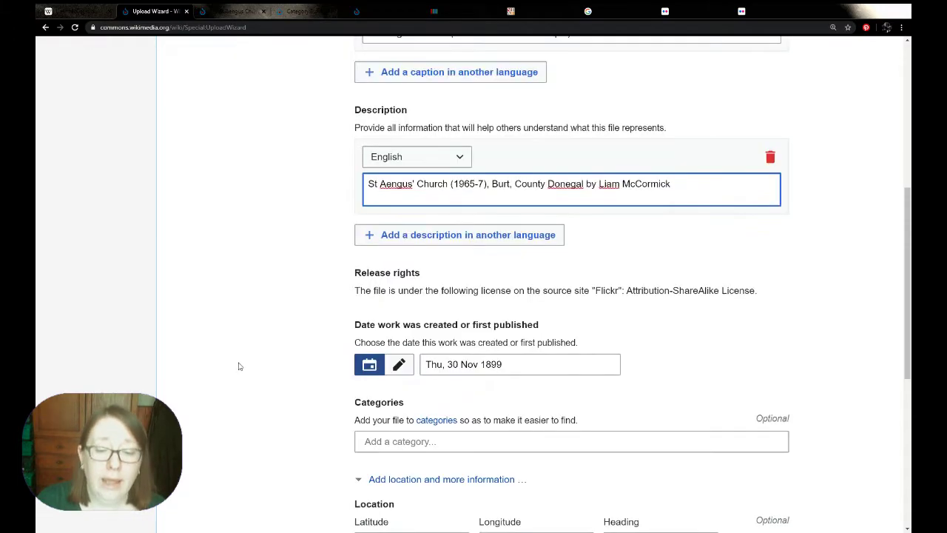
{"action": "left_click", "coordinate": [514, 366]}
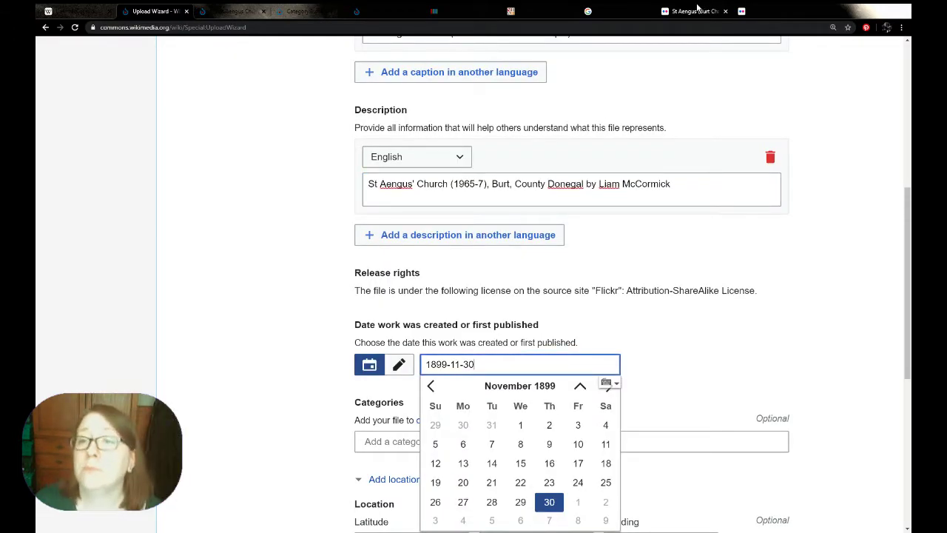
{"action": "left_click", "coordinate": [696, 11]}
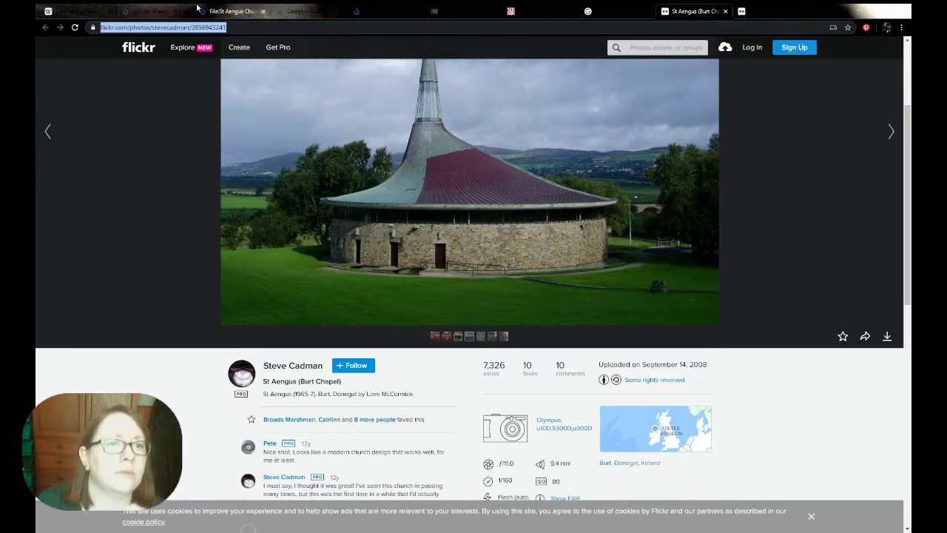
{"action": "left_click", "coordinate": [151, 9]}
Step: Try to replace the work's creation date with one starting with the year 2018
{"action": "left_click", "coordinate": [518, 366]}
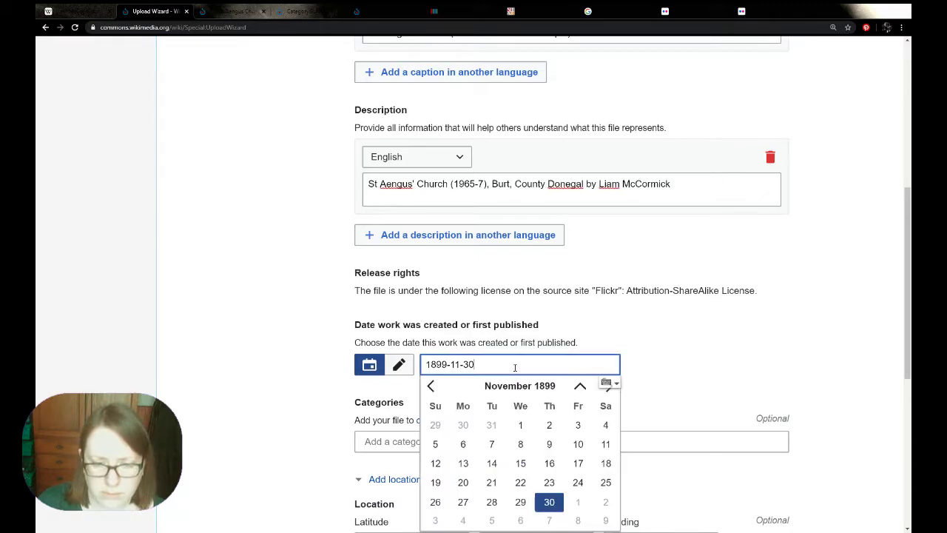
{"action": "left_click", "coordinate": [399, 364]}
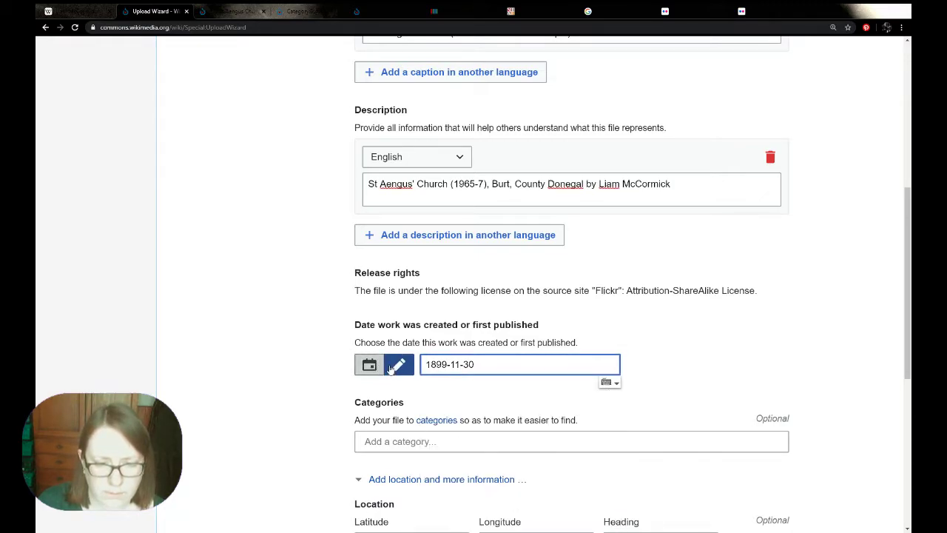
{"action": "left_click", "coordinate": [369, 365]}
{"action": "left_click", "coordinate": [543, 388]}
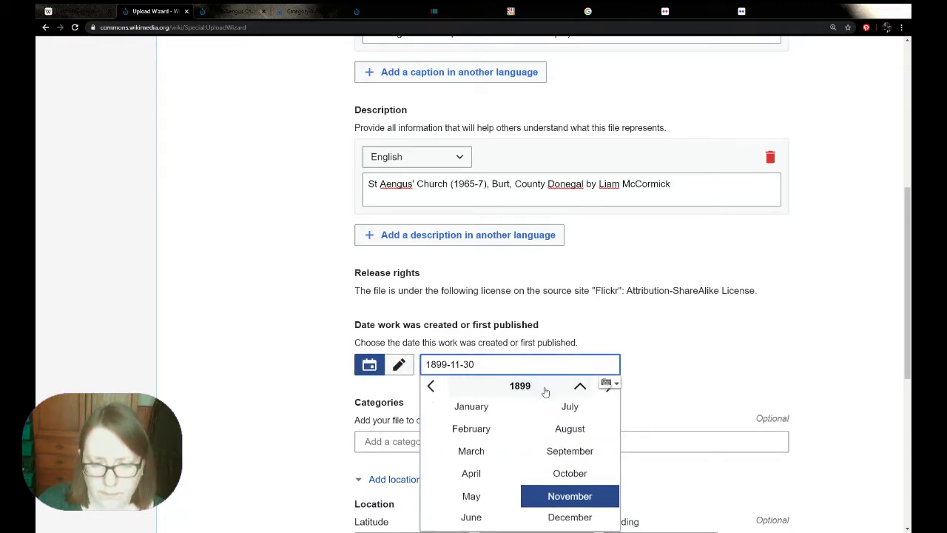
{"action": "left_click", "coordinate": [526, 389]}
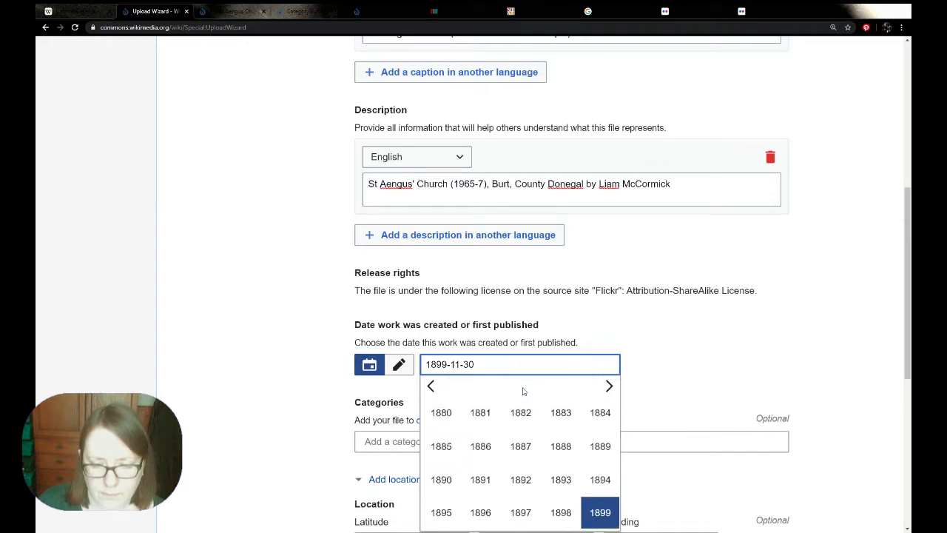
{"action": "triple_click", "coordinate": [455, 364]}
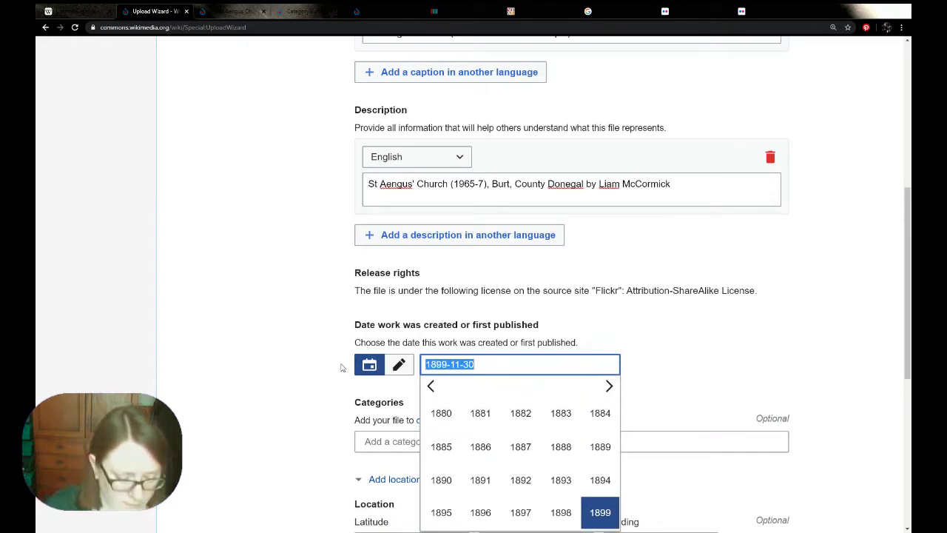
{"action": "type", "text": "200"}
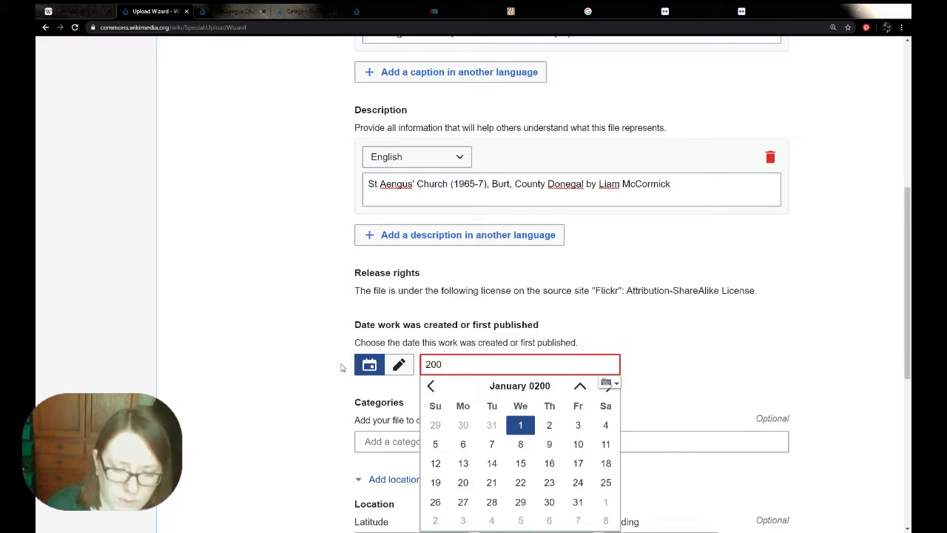
{"action": "type", "text": "18"}
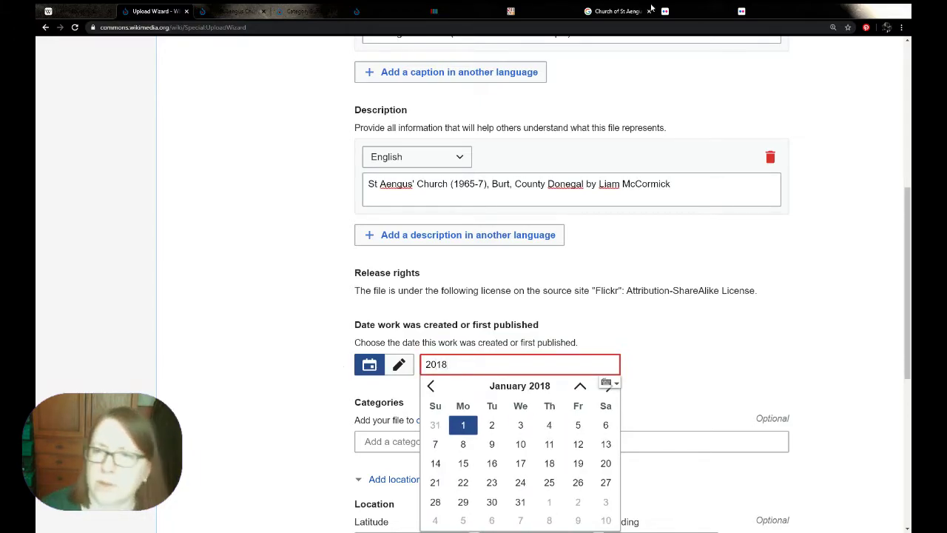
Step: Recheck the upload date on Flickr and set the work's creation date to 2008-09-18
{"action": "left_click", "coordinate": [679, 9]}
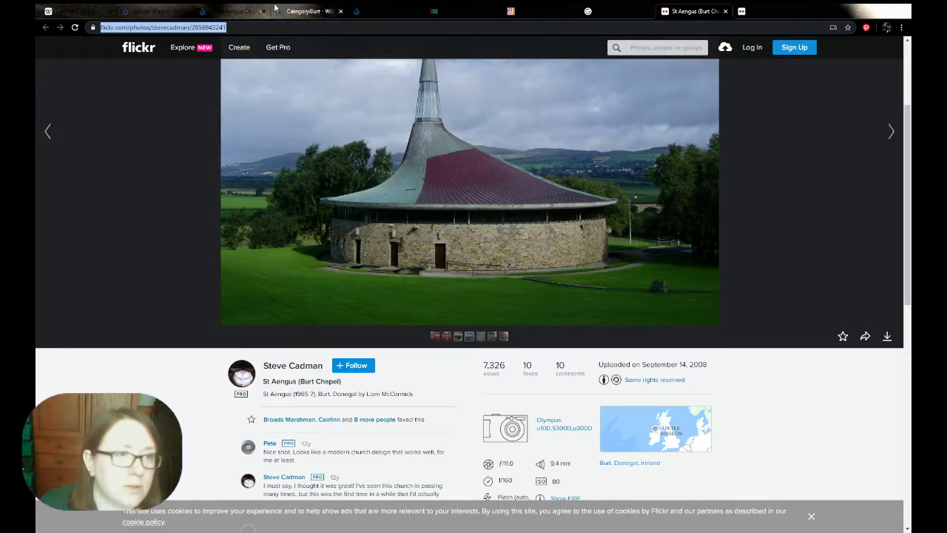
{"action": "left_click", "coordinate": [183, 9]}
{"action": "left_click", "coordinate": [466, 360]}
{"action": "key", "text": "BackSpace"}
{"action": "key", "text": "BackSpace"}
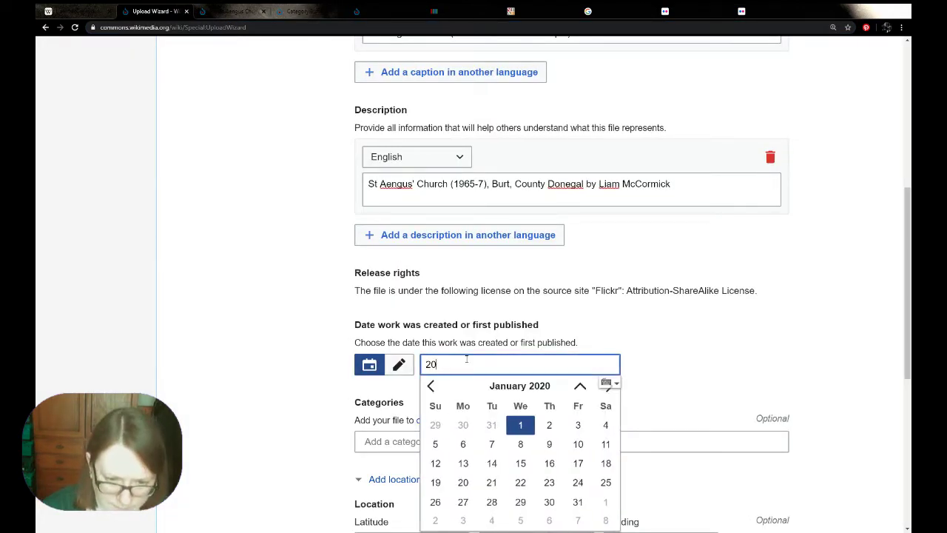
{"action": "type", "text": "08"}
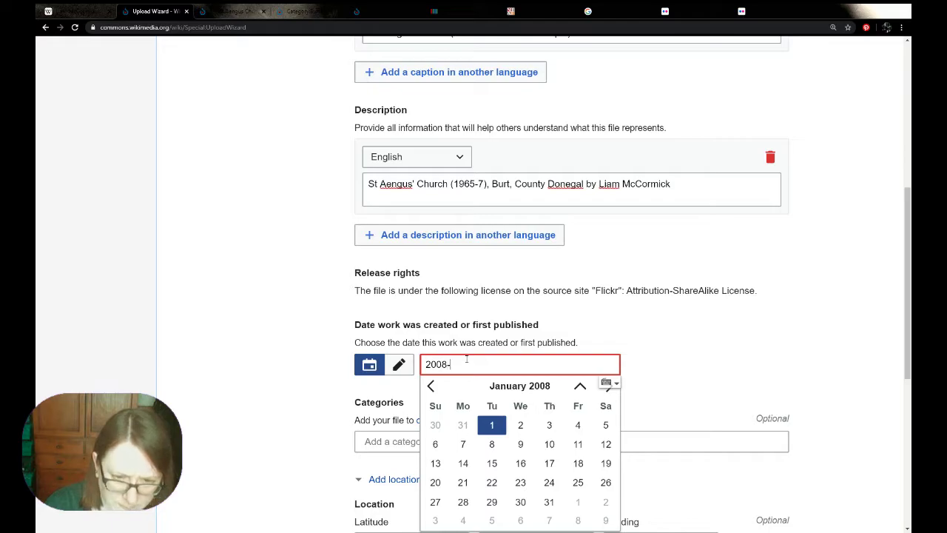
{"action": "type", "text": "-09-18"}
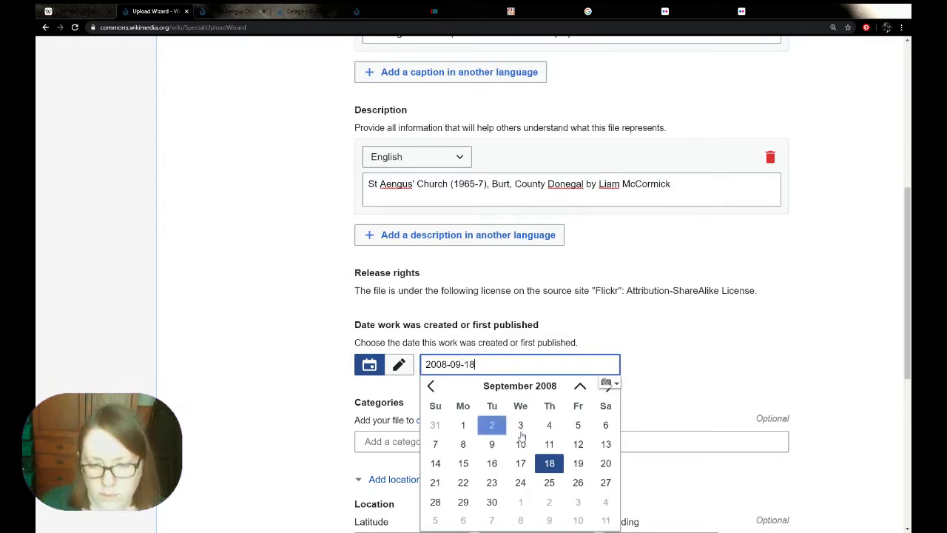
{"action": "left_click", "coordinate": [550, 463]}
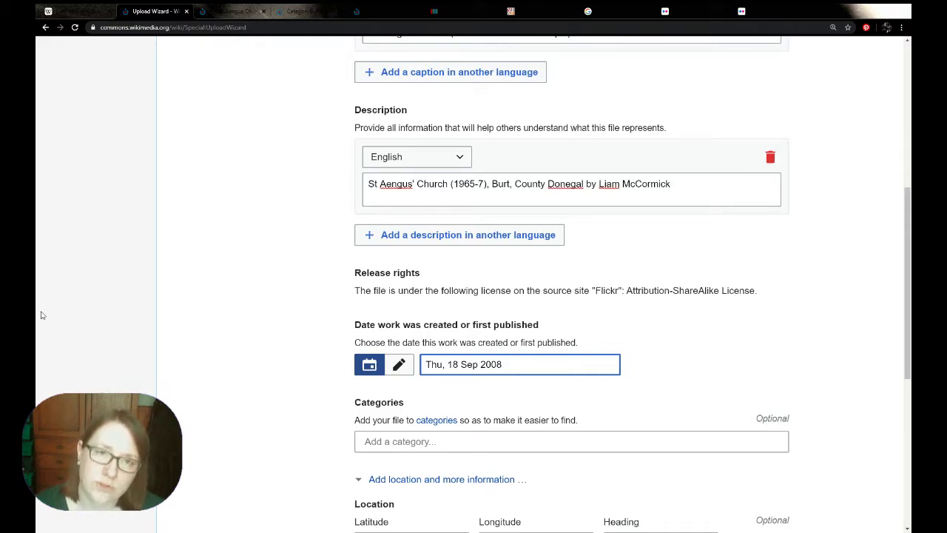
Step: Add the file to the category Burt
{"action": "left_click", "coordinate": [379, 441]}
{"action": "type", "text": "Burt"}
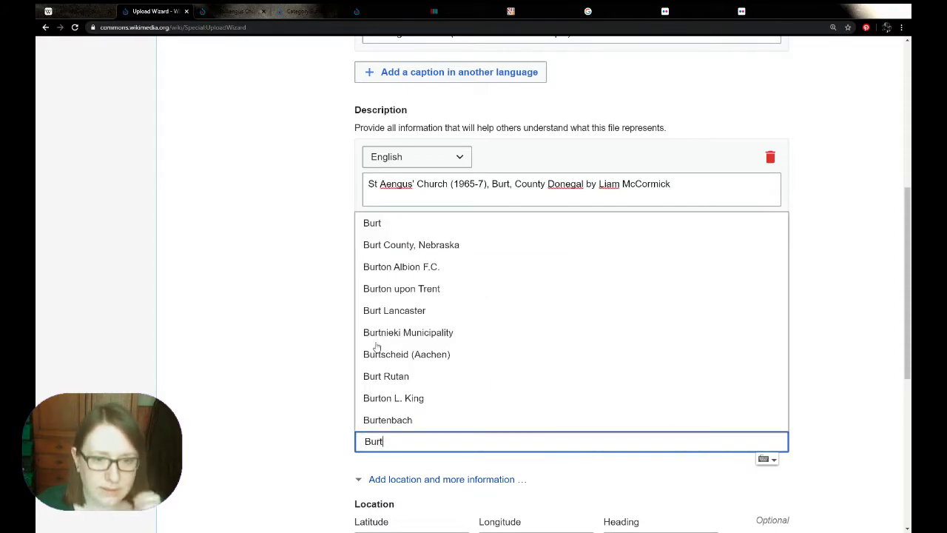
{"action": "left_click", "coordinate": [398, 224]}
Step: Publish the described file, keeping the imported location, and continue to the Add data stage
{"action": "scroll", "coordinate": [254, 400], "scroll_direction": "down", "scroll_amount": 2}
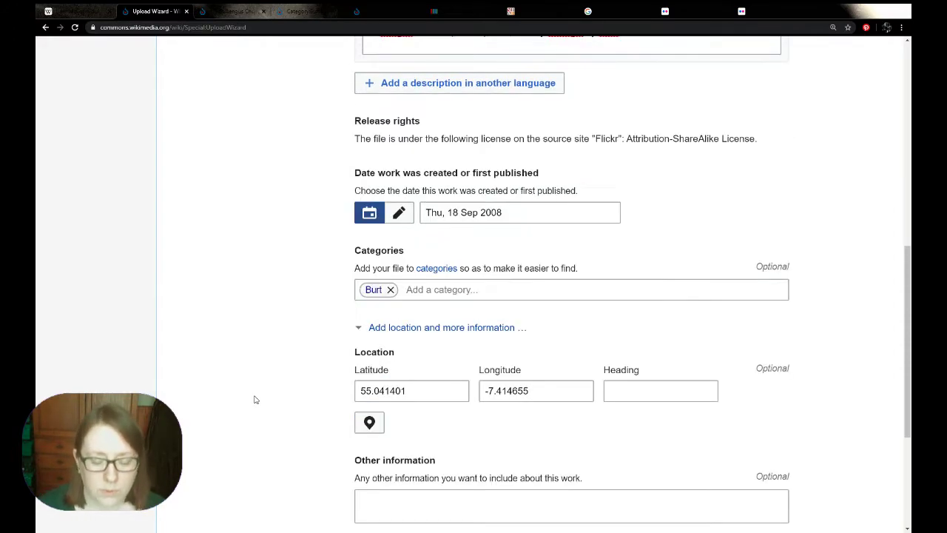
{"action": "scroll", "coordinate": [254, 399], "scroll_direction": "down", "scroll_amount": 2}
{"action": "scroll", "coordinate": [810, 507], "scroll_direction": "down", "scroll_amount": 1}
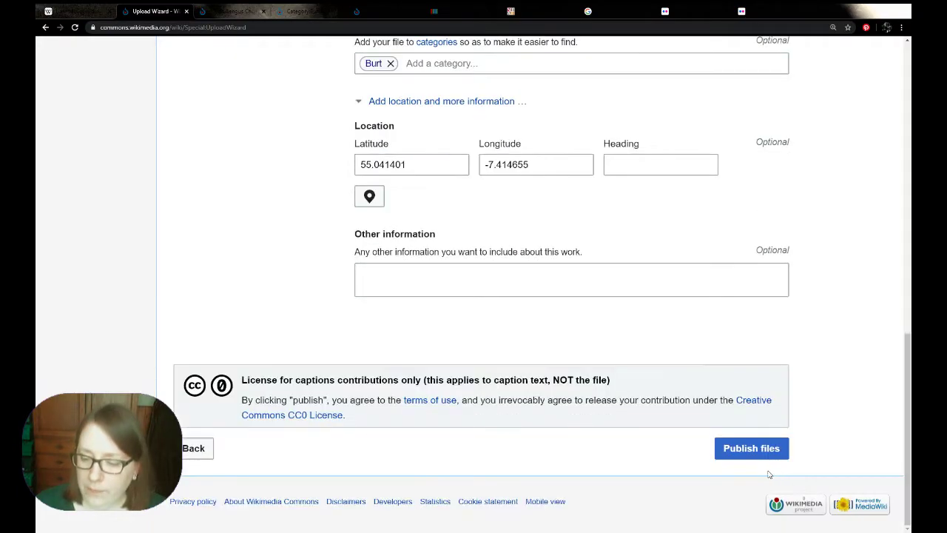
{"action": "left_click", "coordinate": [751, 448]}
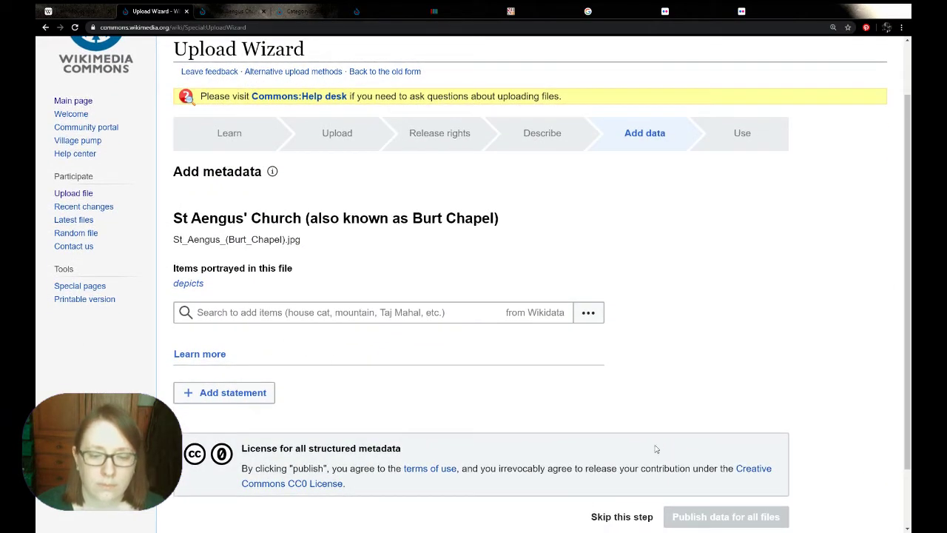
Step: Skip adding metadata, then open the uploaded file's page in place of the finished Upload Wizard
{"action": "left_click", "coordinate": [634, 516]}
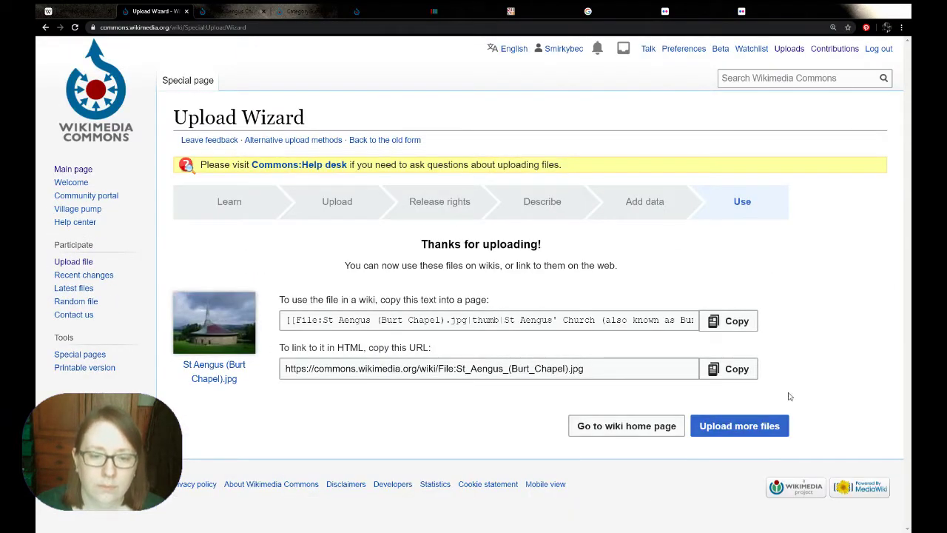
{"action": "left_click", "coordinate": [211, 328]}
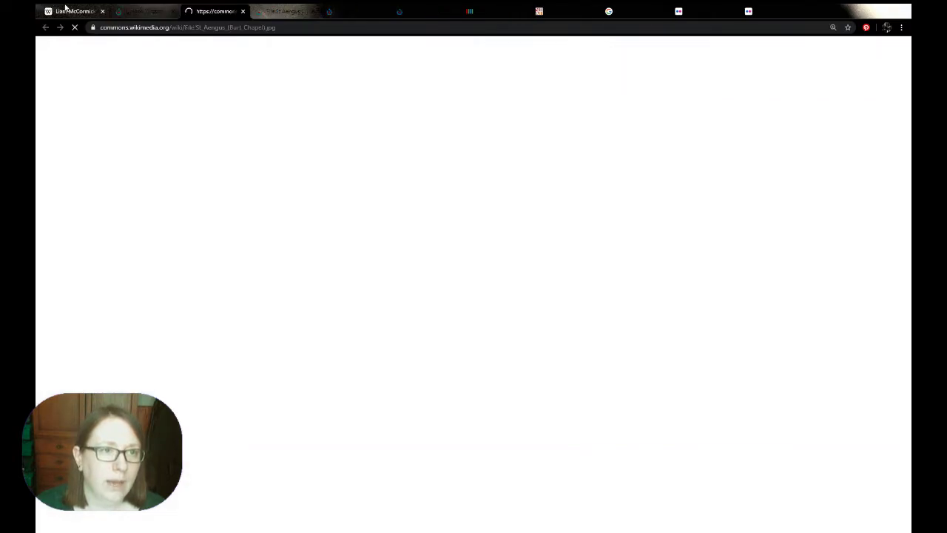
{"action": "left_click", "coordinate": [166, 9]}
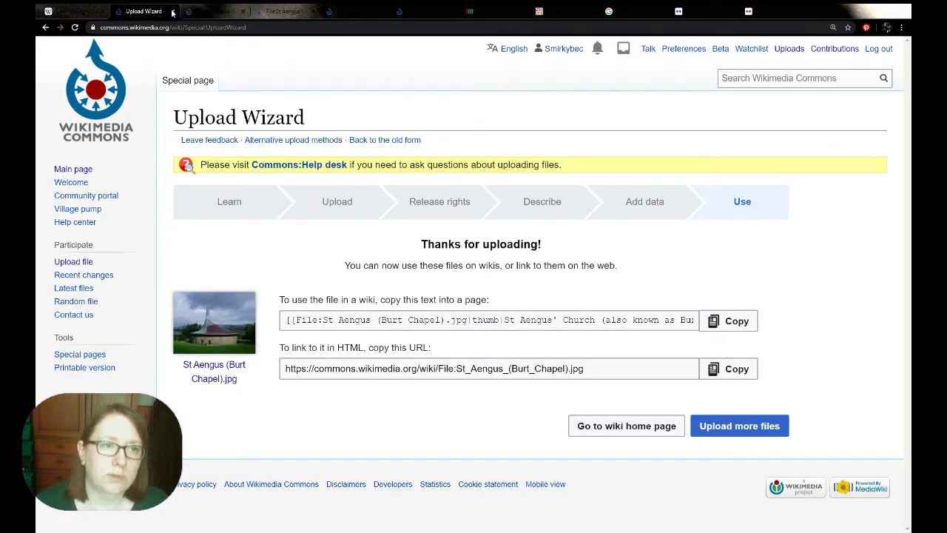
{"action": "left_click", "coordinate": [171, 11]}
Step: Review the uploaded file page's caption, summary, licensing and file history
{"action": "scroll", "coordinate": [843, 221], "scroll_direction": "down", "scroll_amount": 6}
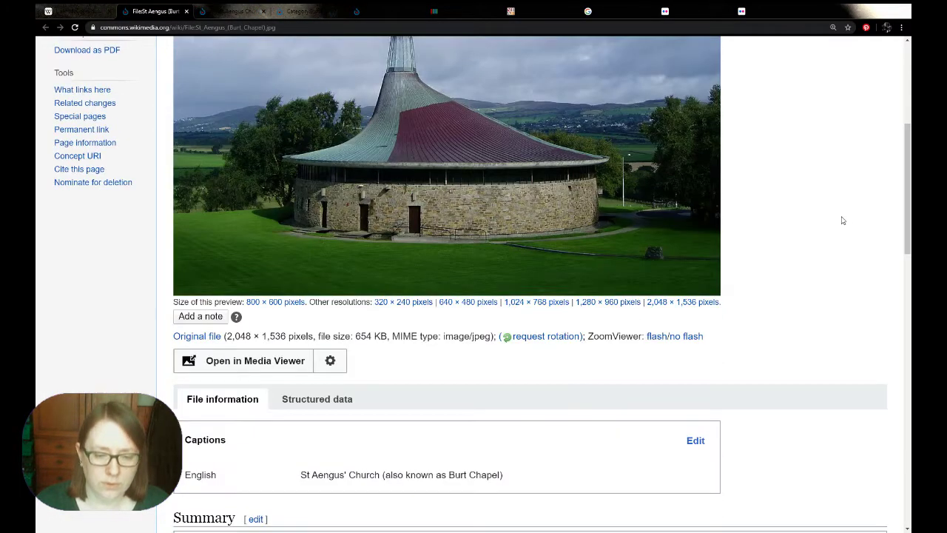
{"action": "scroll", "coordinate": [842, 221], "scroll_direction": "down", "scroll_amount": 2}
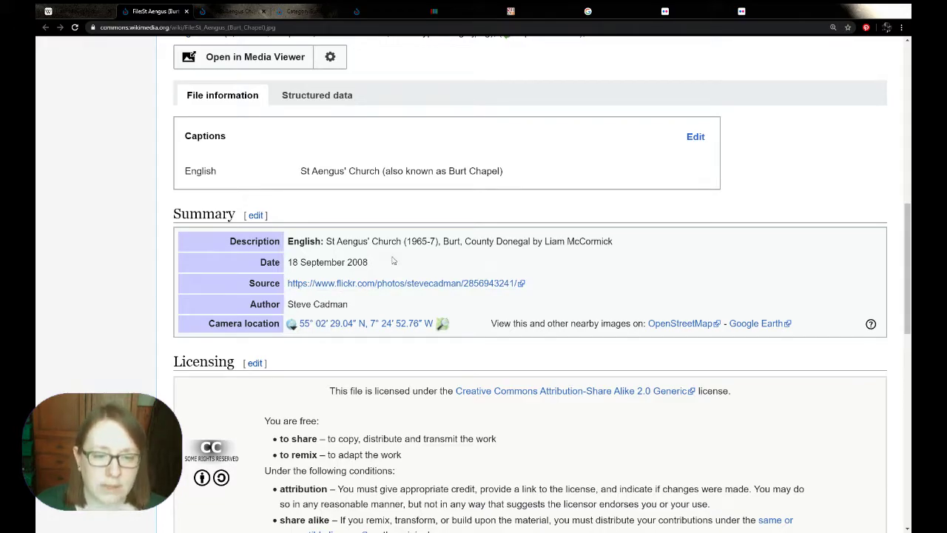
{"action": "scroll", "coordinate": [229, 393], "scroll_direction": "down", "scroll_amount": 1}
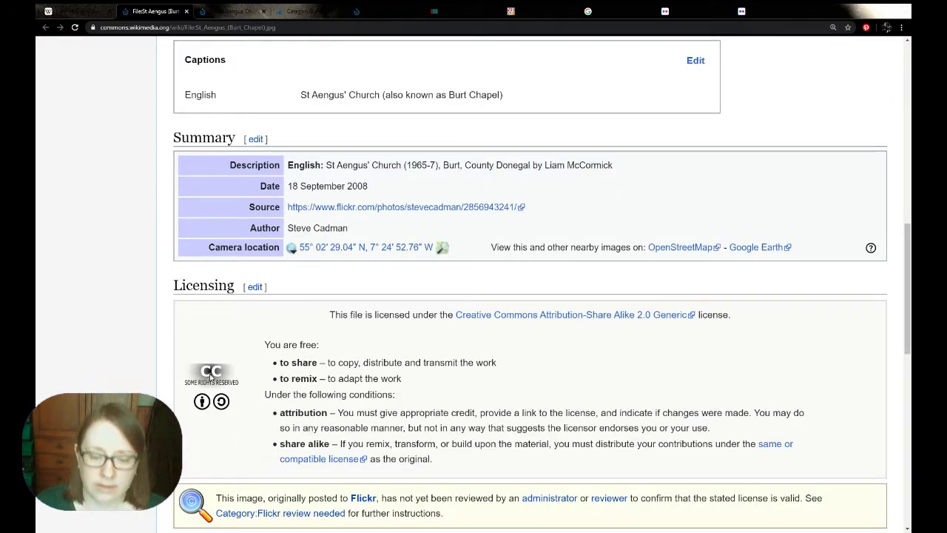
{"action": "scroll", "coordinate": [146, 373], "scroll_direction": "down", "scroll_amount": 2}
{"action": "scroll", "coordinate": [145, 374], "scroll_direction": "up", "scroll_amount": 2}
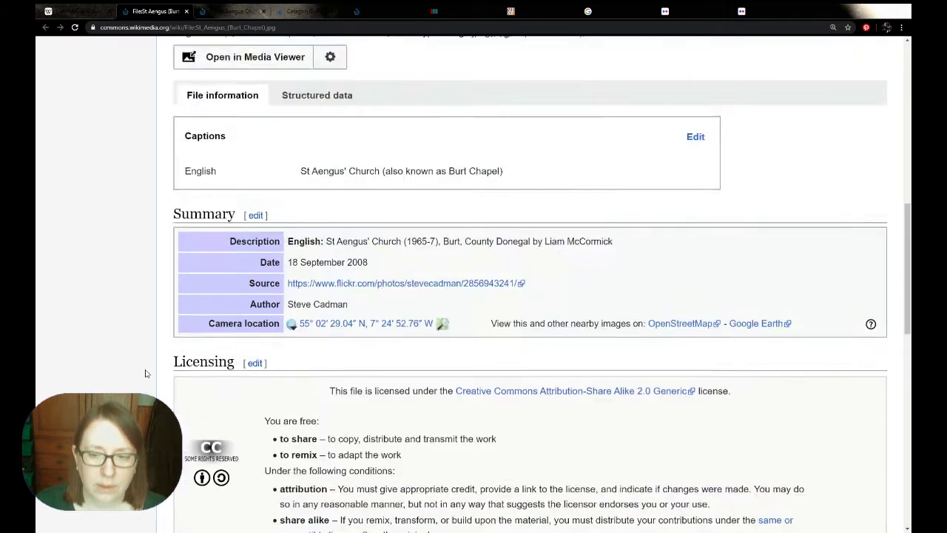
{"action": "scroll", "coordinate": [144, 374], "scroll_direction": "down", "scroll_amount": 2}
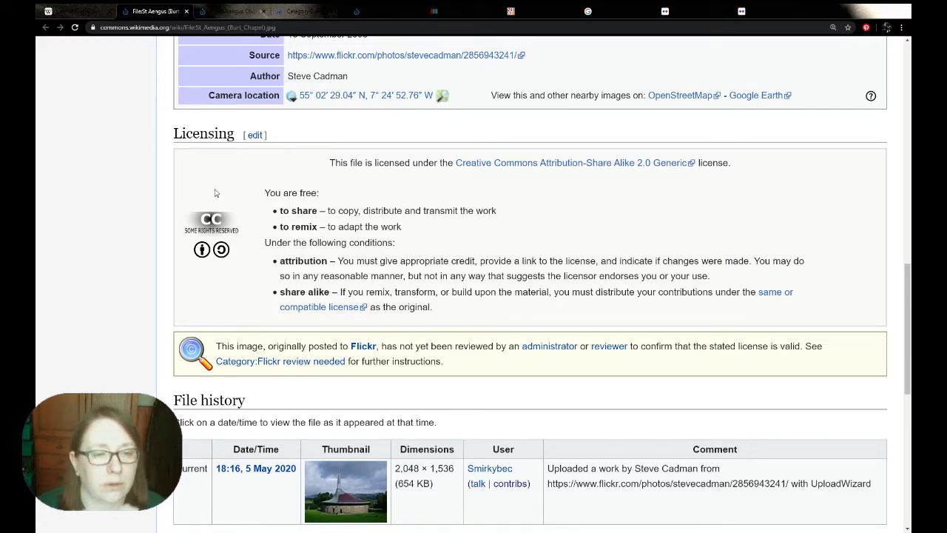
{"action": "scroll", "coordinate": [247, 189], "scroll_direction": "up", "scroll_amount": 12}
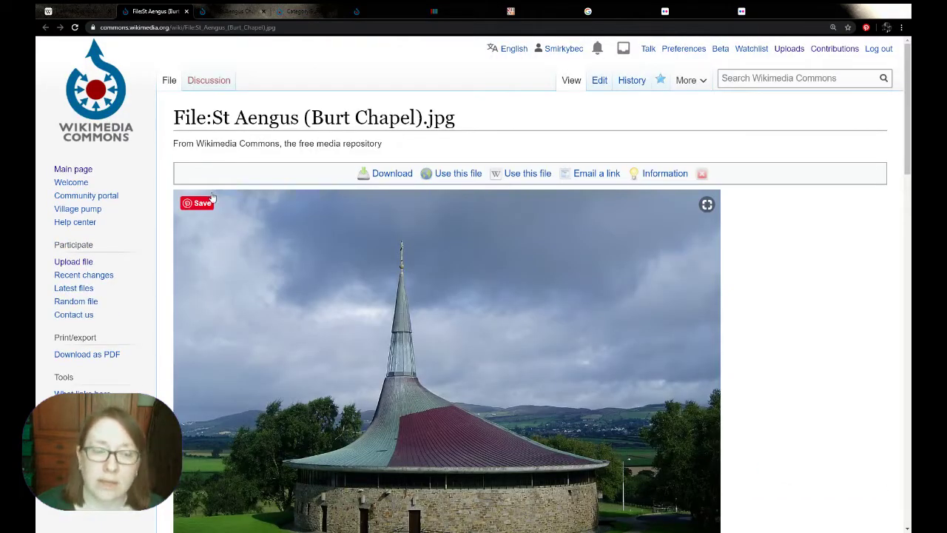
Step: Open the Liam McCormick Wikipedia article for source editing and copy the thumbnail wikitext of the uploaded Commons file
{"action": "left_click", "coordinate": [86, 11]}
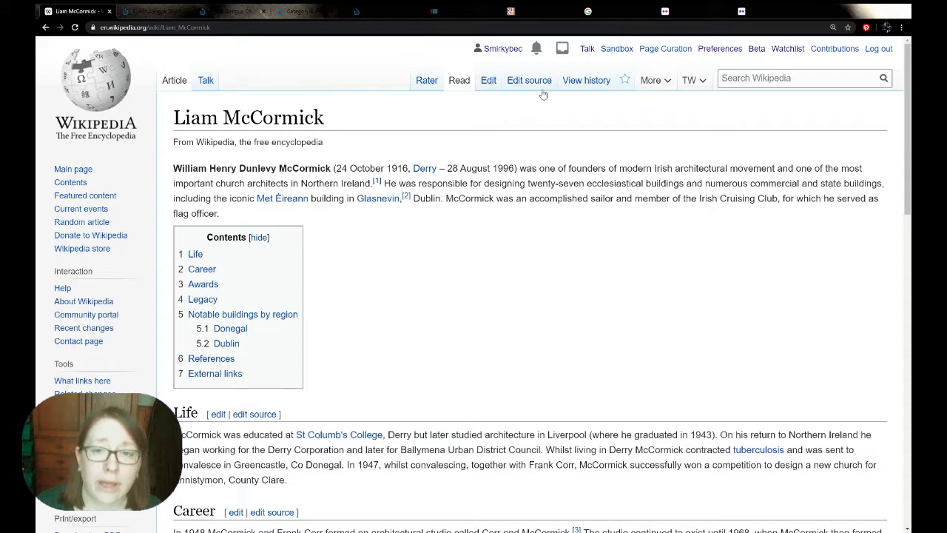
{"action": "left_click", "coordinate": [518, 84]}
{"action": "key", "text": "ctrl+Tab"}
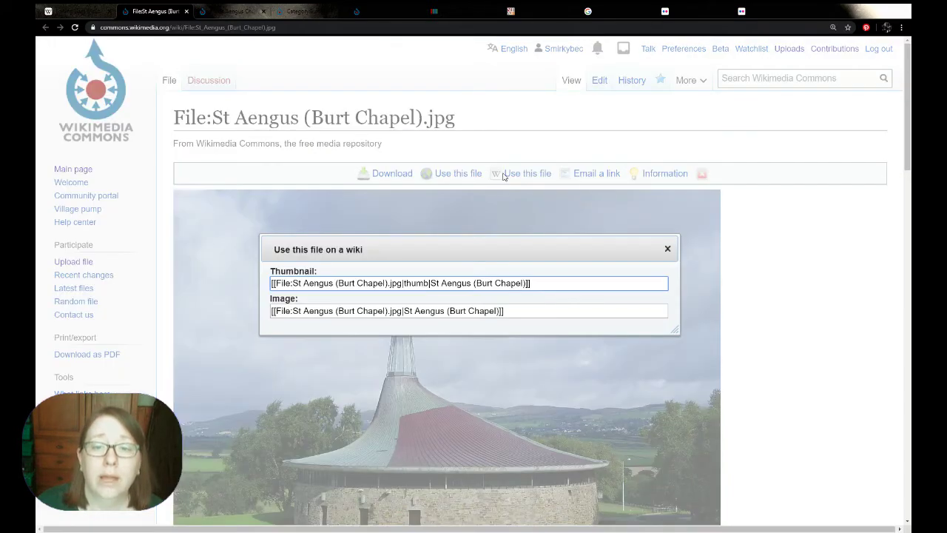
{"action": "left_click", "coordinate": [304, 287]}
{"action": "key", "text": "ctrl+c"}
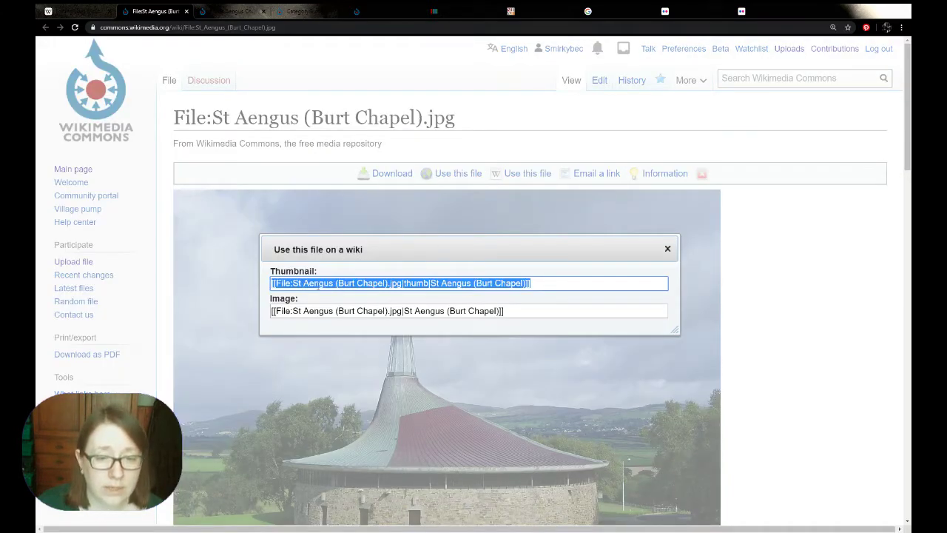
{"action": "key", "text": "ctrl+shift+Tab"}
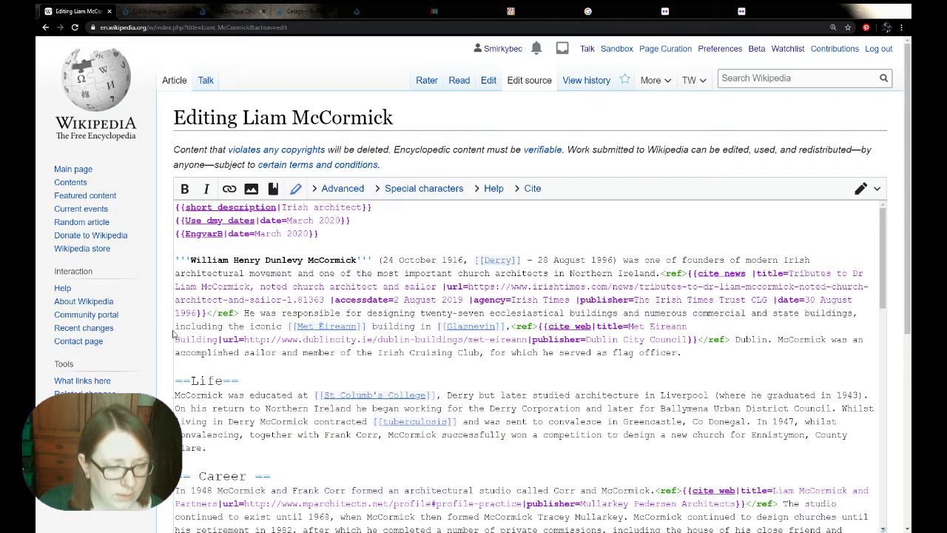
Step: Insert the copied thumbnail wikitext on its own line directly below the Awards heading in the article source
{"action": "scroll", "coordinate": [447, 330], "scroll_direction": "down", "scroll_amount": 2}
{"action": "scroll", "coordinate": [386, 316], "scroll_direction": "down", "scroll_amount": 2}
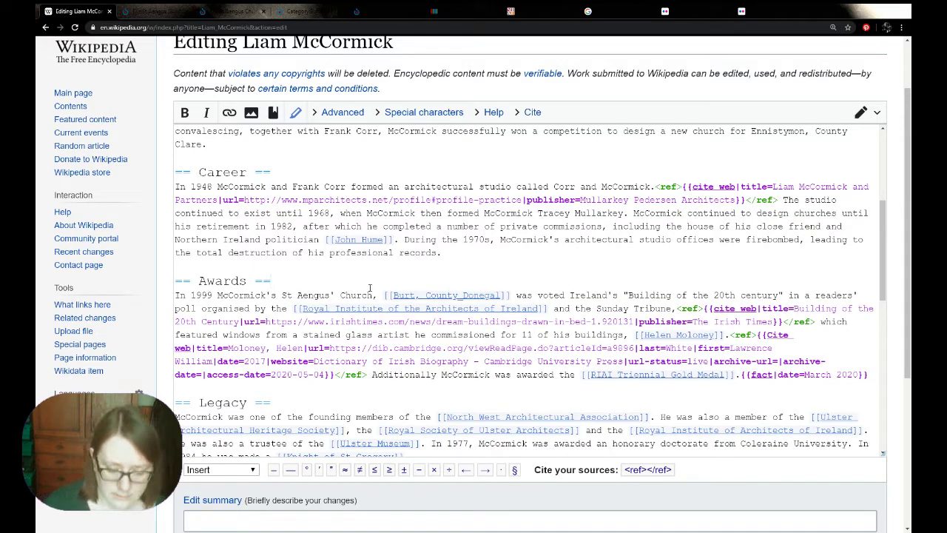
{"action": "key", "text": "Return"}
{"action": "key", "text": "ctrl+v"}
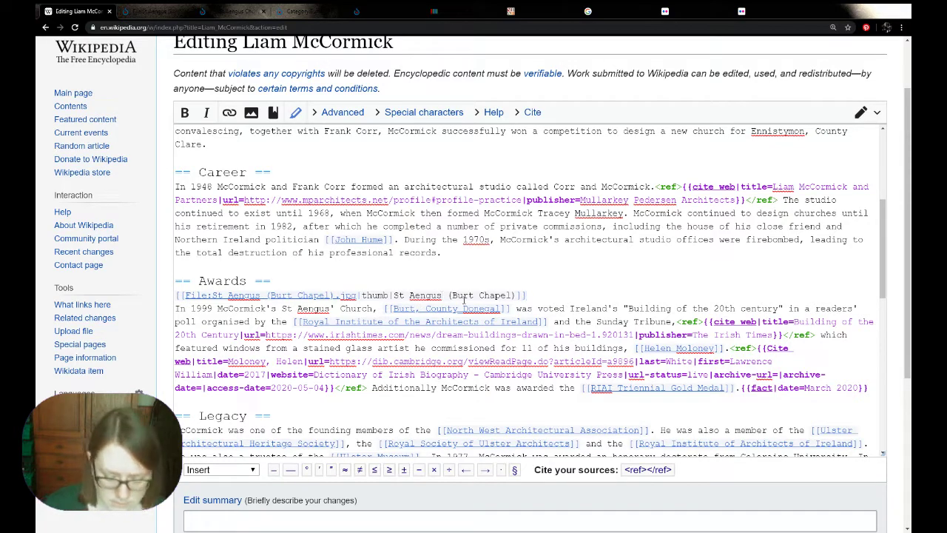
Step: Change the thumbnail's caption to "St Aengus' Church, Burt, County Donegal"
{"action": "type", "text": "' Church"}
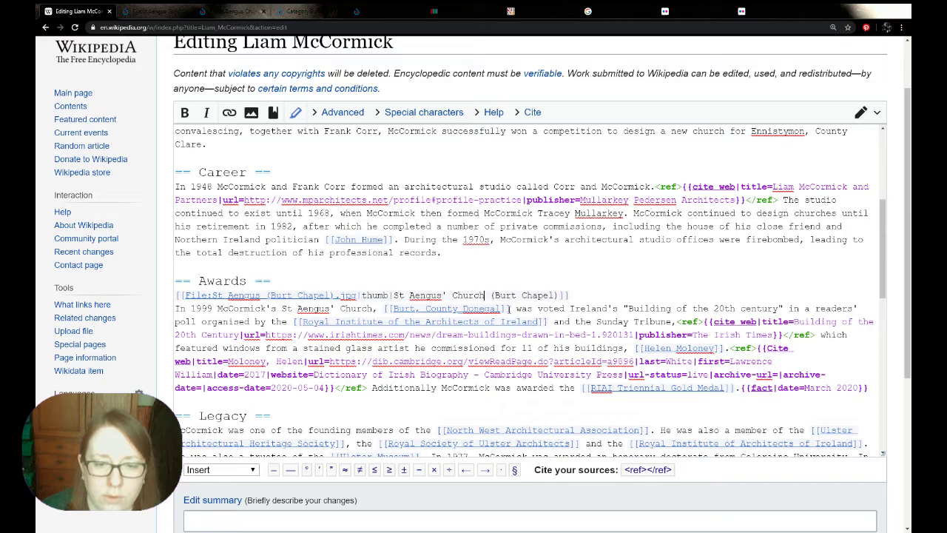
{"action": "key", "text": "BackSpace"}
{"action": "key", "text": "BackSpace"}
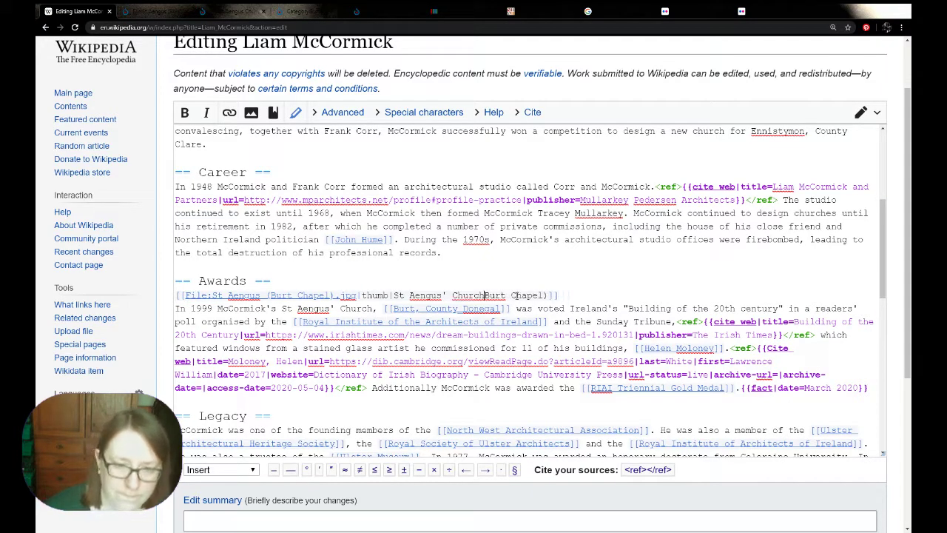
{"action": "type", "text": ","}
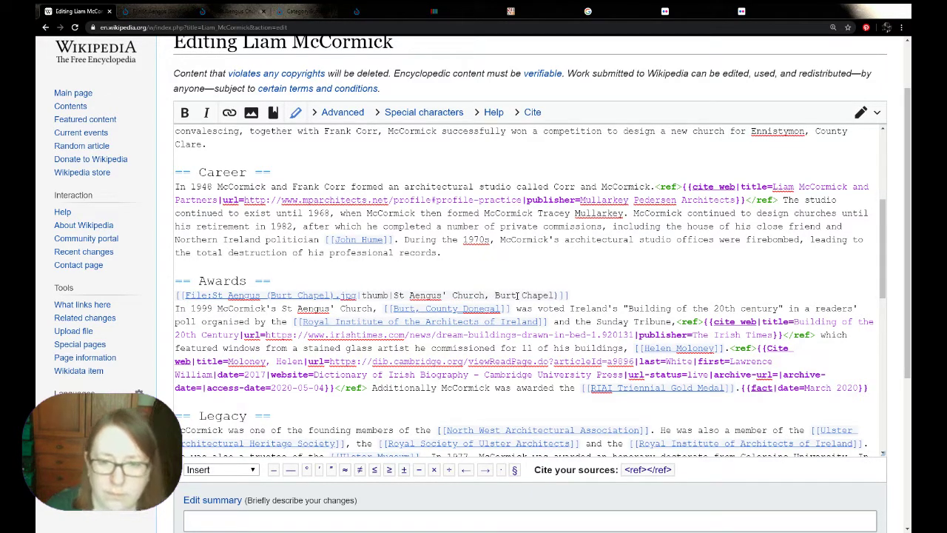
{"action": "key", "text": "BackSpace"}
{"action": "key", "text": "BackSpace"}
{"action": "key", "text": "BackSpace"}
{"action": "key", "text": "BackSpace"}
{"action": "key", "text": "BackSpace"}
{"action": "key", "text": "BackSpace"}
{"action": "key", "text": "BackSpace"}
{"action": "key", "text": "BackSpace"}
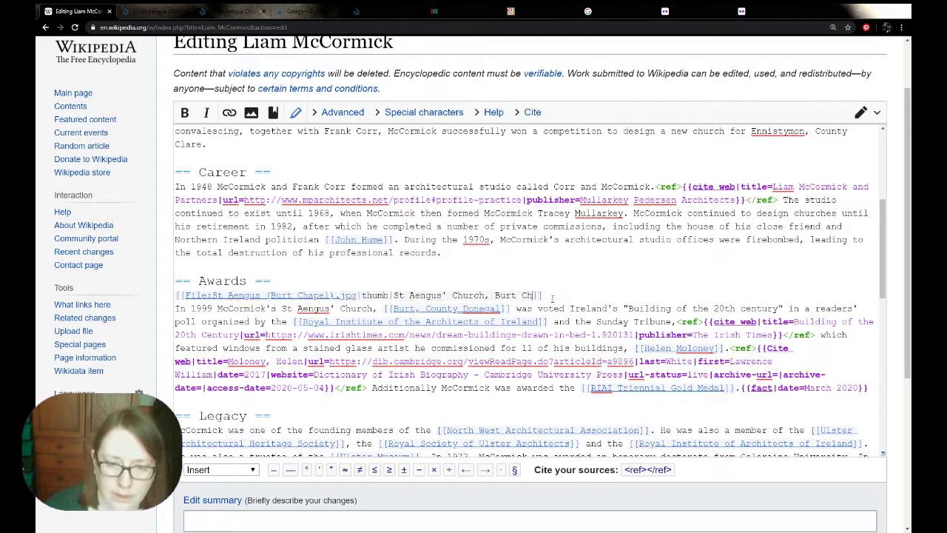
{"action": "type", "text": ", County "}
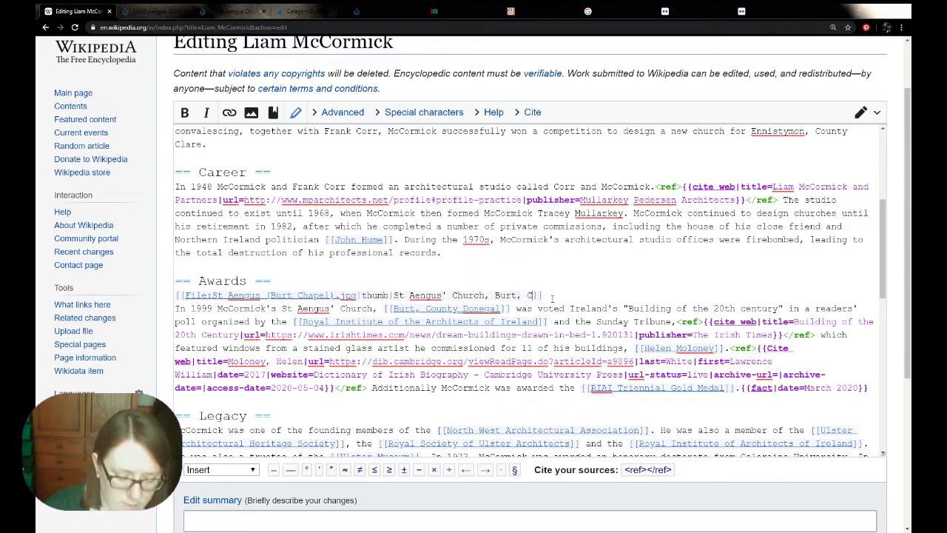
{"action": "type", "text": "Donegal"}
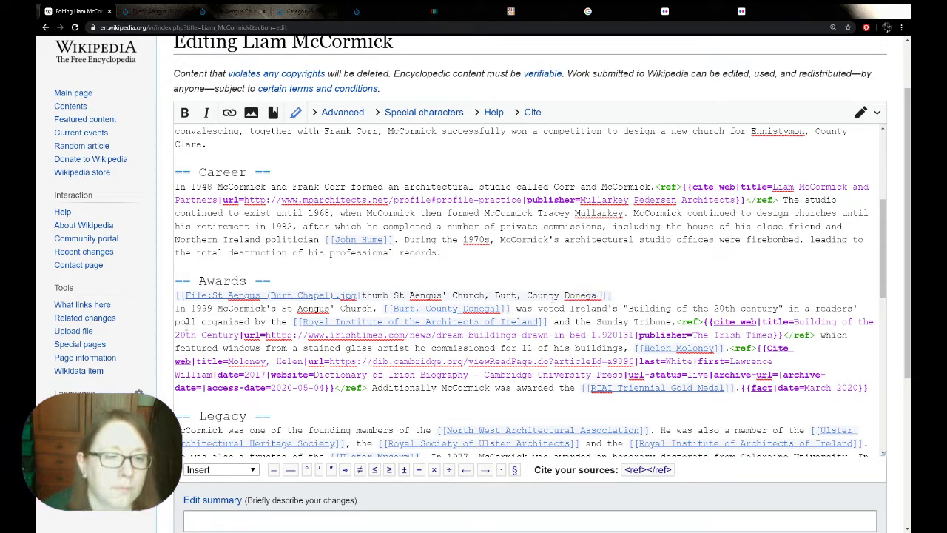
Step: Publish the article changes with the edit summary "added image" and check the image beside the Awards section
{"action": "scroll", "coordinate": [242, 319], "scroll_direction": "down", "scroll_amount": 2}
{"action": "left_click", "coordinate": [292, 367]}
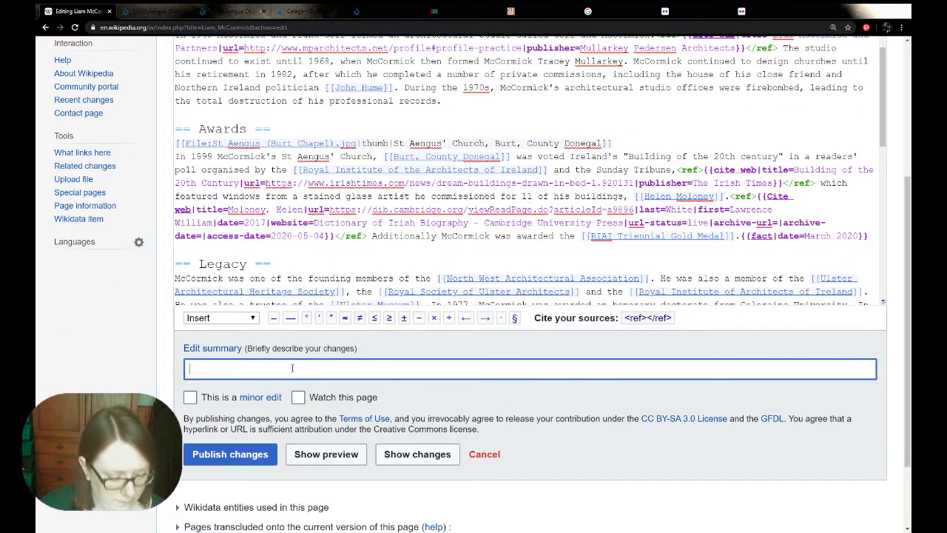
{"action": "type", "text": "added image"}
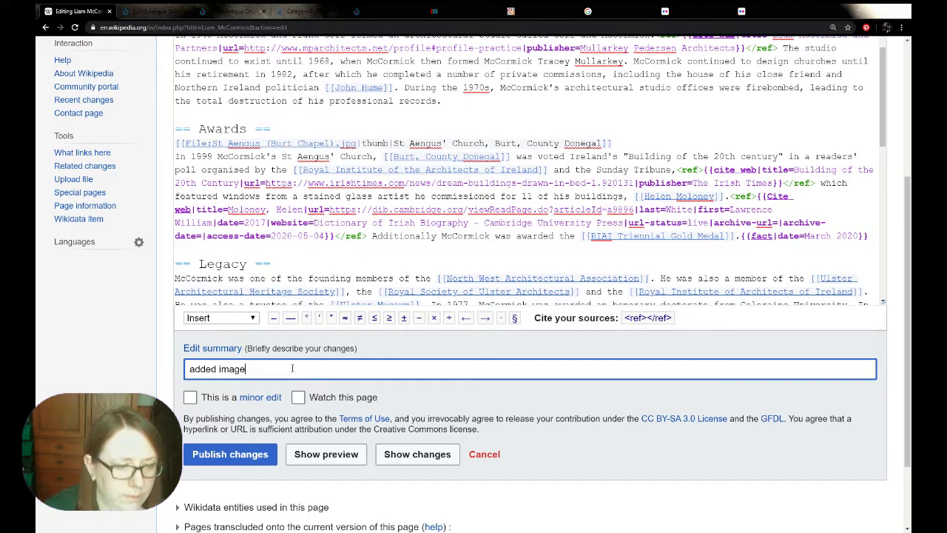
{"action": "left_click", "coordinate": [212, 460]}
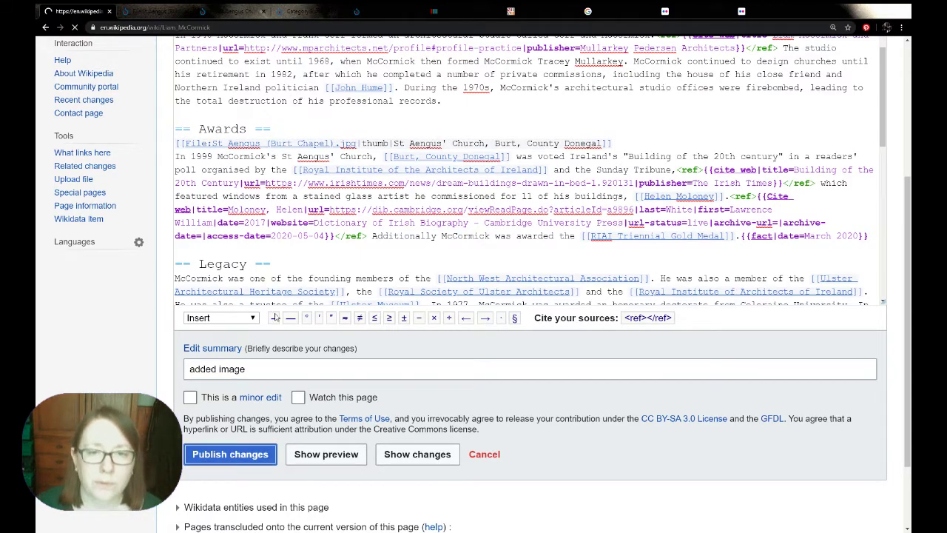
{"action": "scroll", "coordinate": [427, 150], "scroll_direction": "down", "scroll_amount": 4}
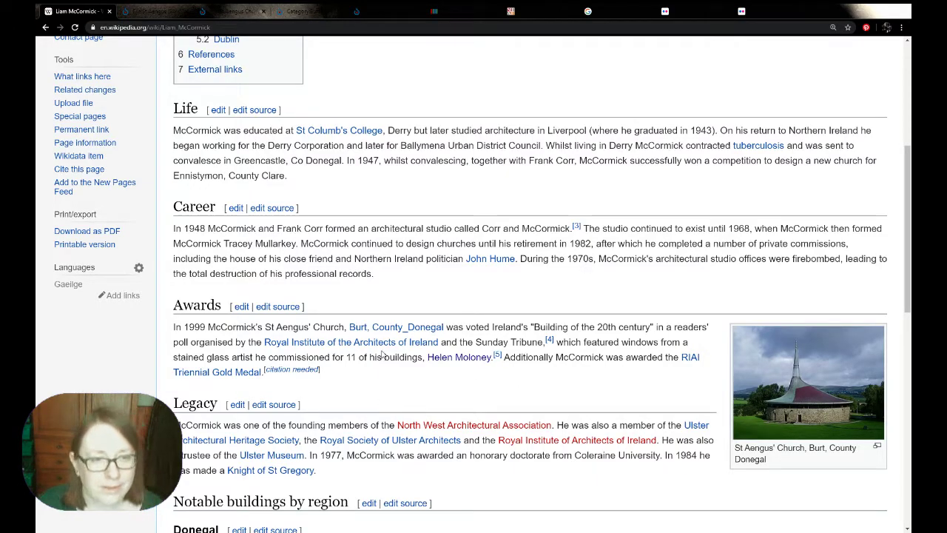
{"action": "scroll", "coordinate": [405, 266], "scroll_direction": "up", "scroll_amount": 4}
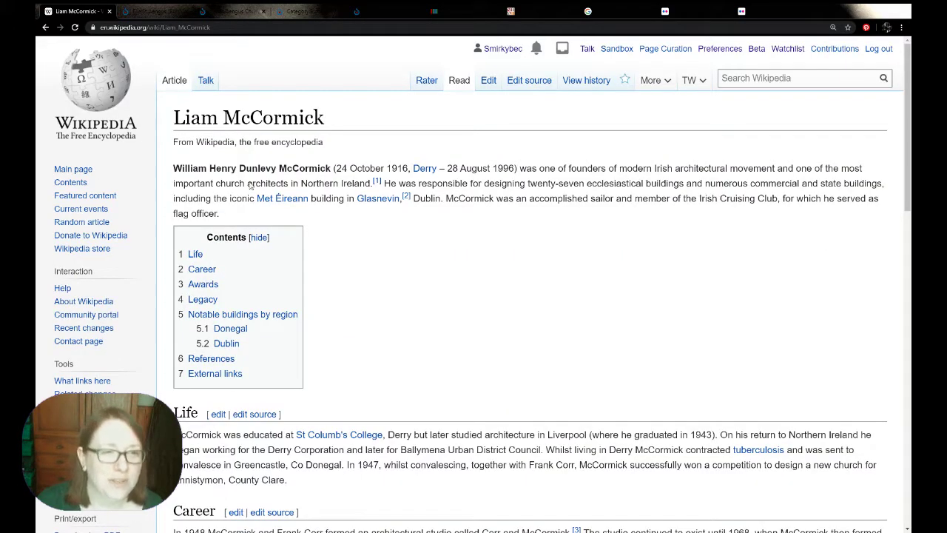
Step: Close the file's wiki usage dialog and open a second copy of the Commons category Church of Our Lady, Star of the Sea, Bundoran
{"action": "left_click", "coordinate": [137, 15]}
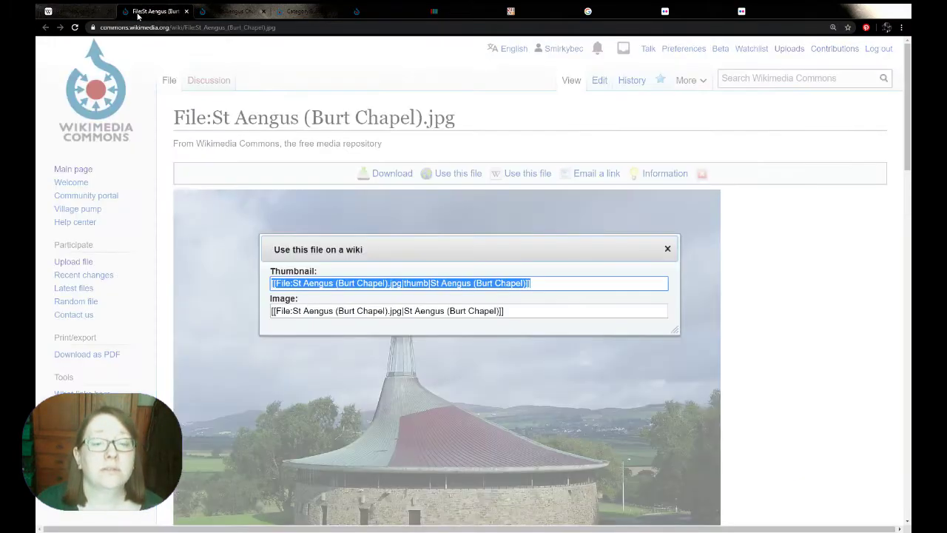
{"action": "left_click", "coordinate": [667, 249]}
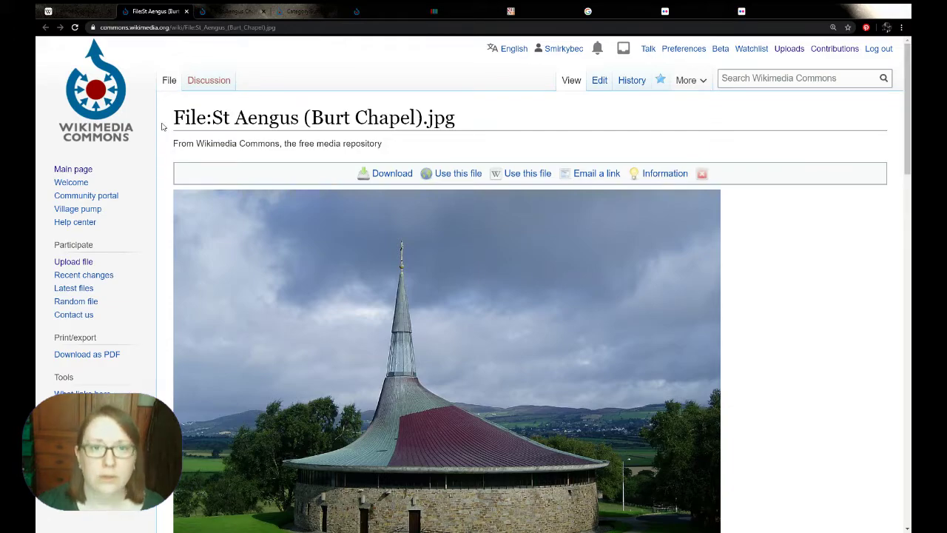
{"action": "left_click", "coordinate": [444, 11]}
{"action": "left_click", "coordinate": [386, 10]}
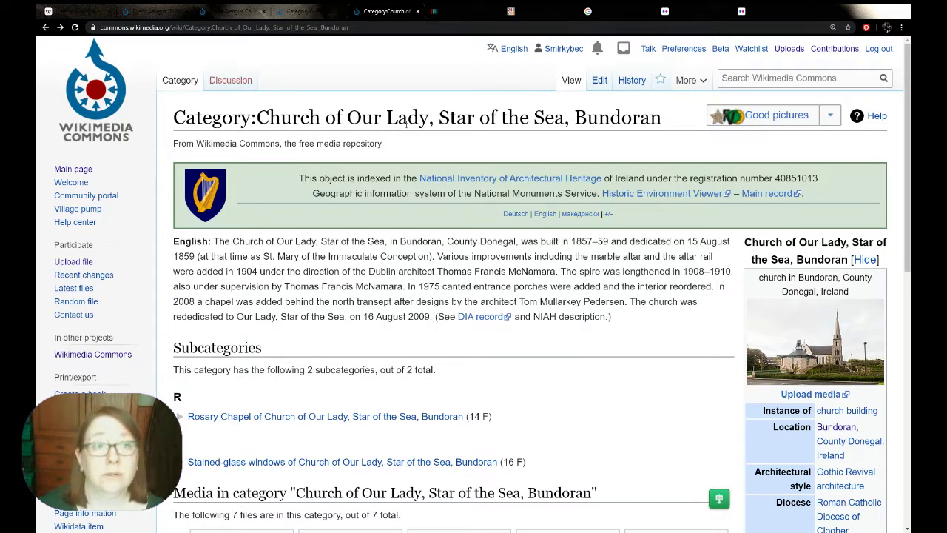
{"action": "middle_click", "coordinate": [181, 86]}
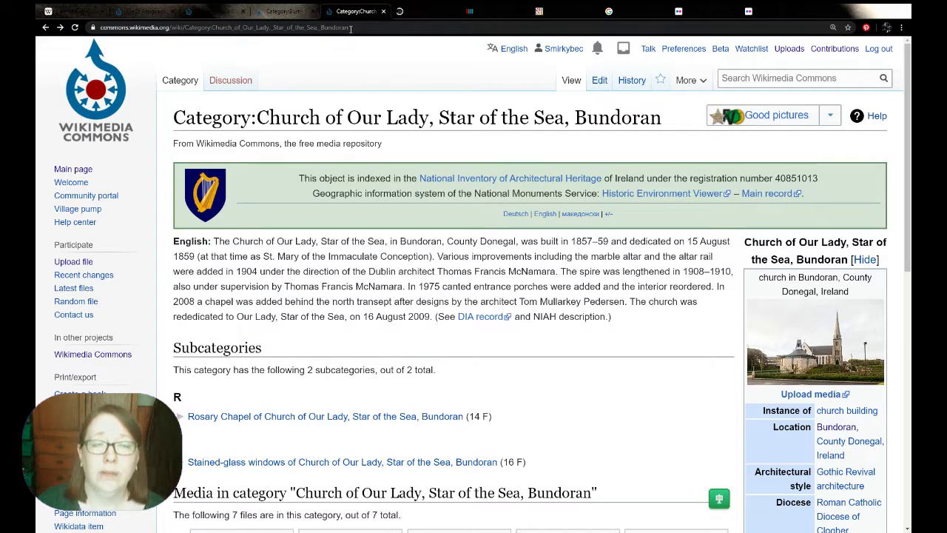
Step: Check the existing geograph photo of the church, copy the Wikidata label "Church of St Aengus" and return to the duplicated Bundoran church category
{"action": "left_click", "coordinate": [214, 14]}
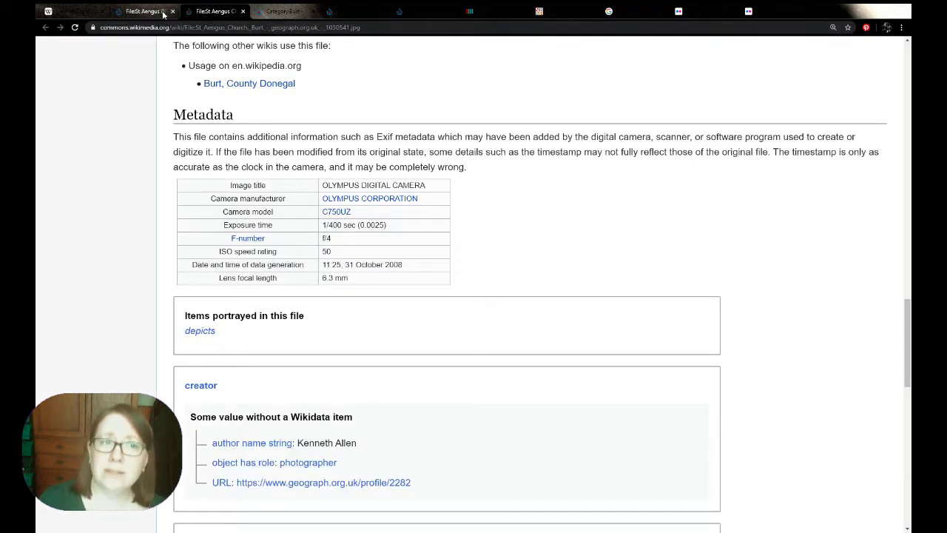
{"action": "scroll", "coordinate": [555, 277], "scroll_direction": "up", "scroll_amount": 15}
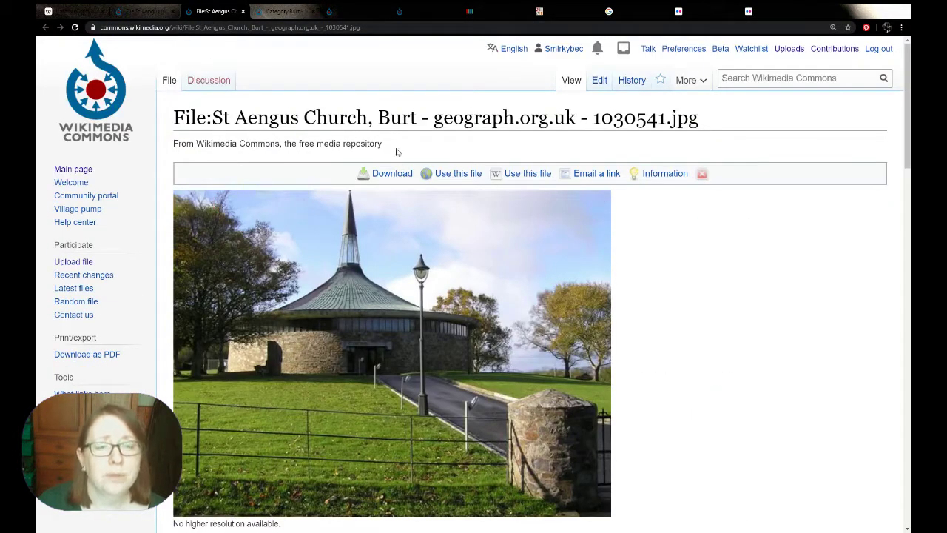
{"action": "left_click", "coordinate": [494, 12]}
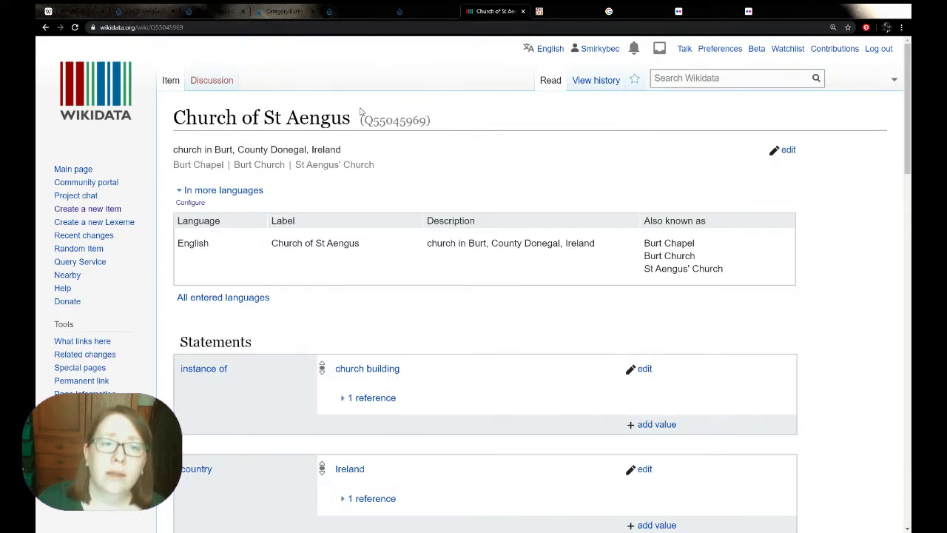
{"action": "left_click_drag", "start_coordinate": [352, 120], "coordinate": [176, 126]}
{"action": "key", "text": "ctrl+c"}
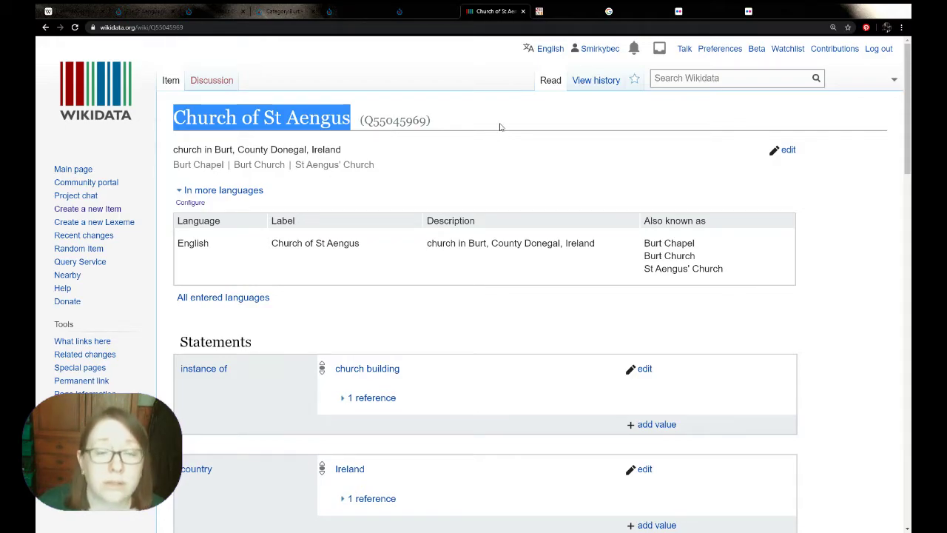
{"action": "left_click", "coordinate": [422, 11]}
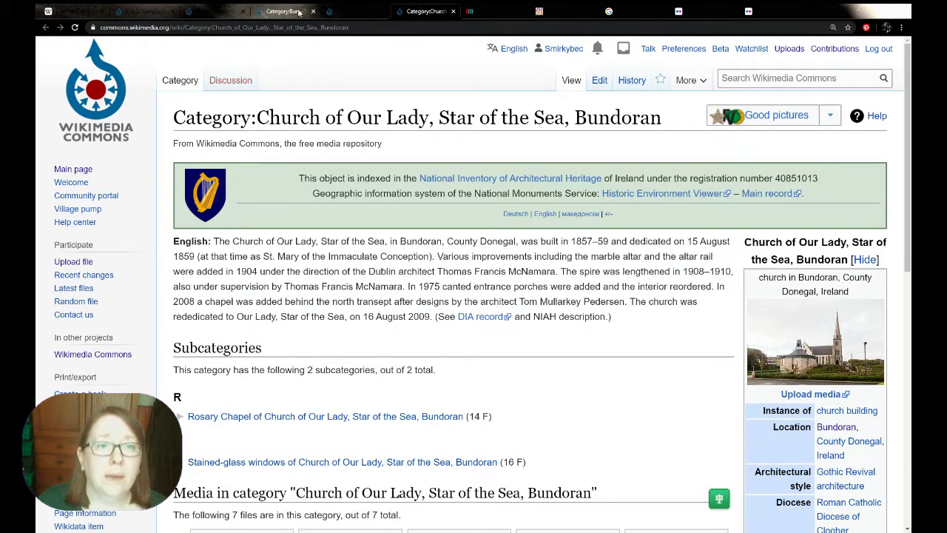
Step: Go to the Commons category "Church of St Aengus, Burt" and start creating its page
{"action": "left_click", "coordinate": [215, 27]}
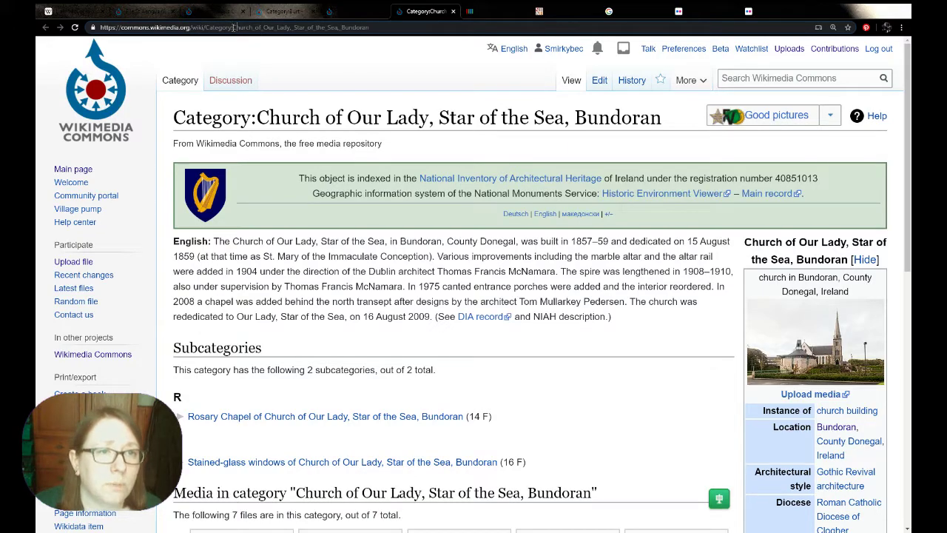
{"action": "left_click_drag", "start_coordinate": [233, 27], "coordinate": [369, 27]}
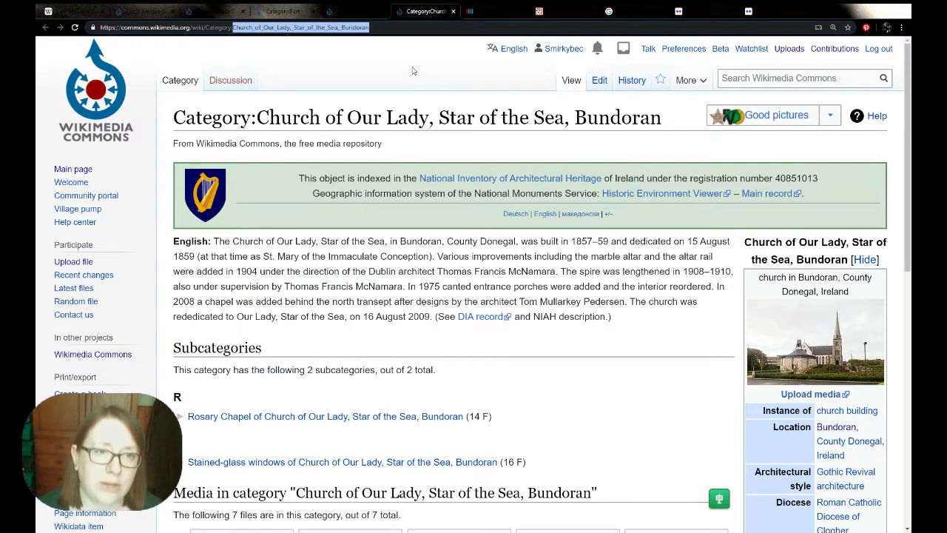
{"action": "key", "text": "ctrl+v"}
{"action": "type", "text": ", Burt"}
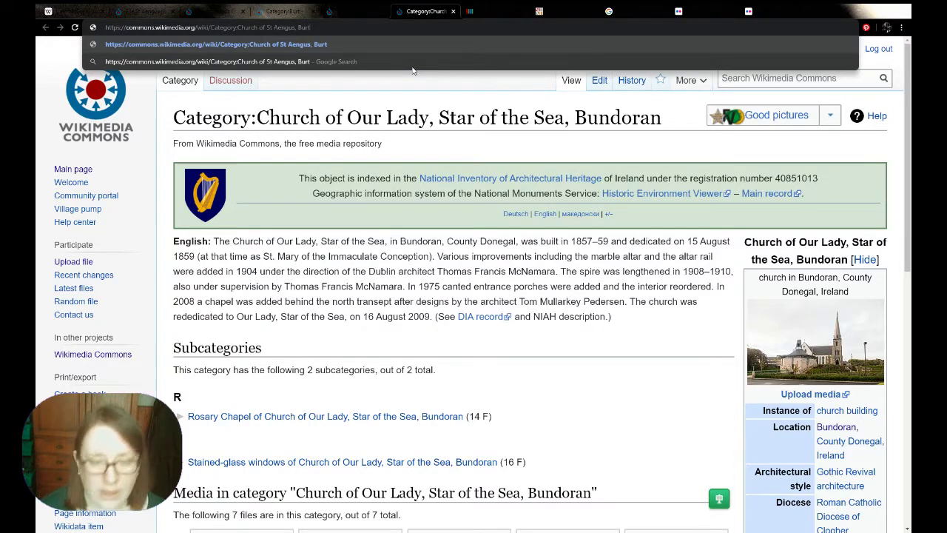
{"action": "key", "text": "Return"}
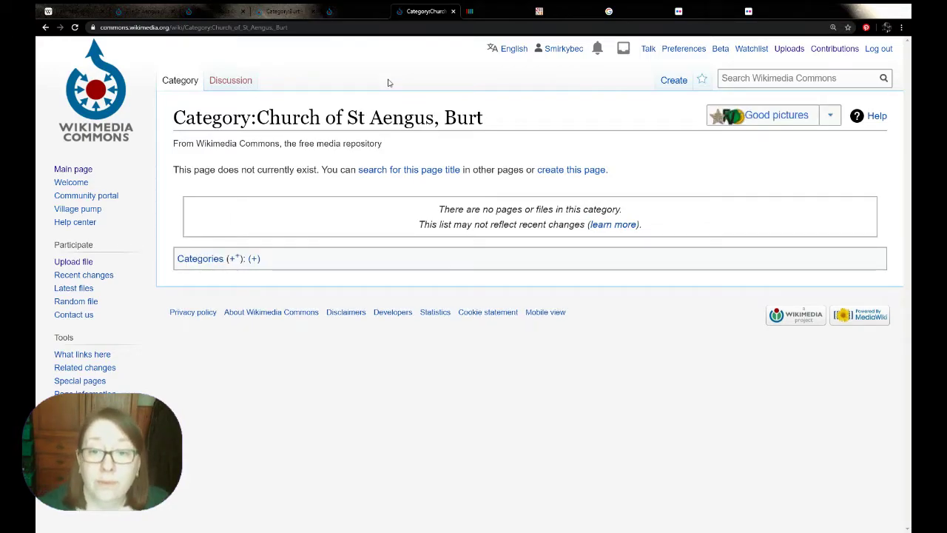
{"action": "left_click", "coordinate": [589, 172]}
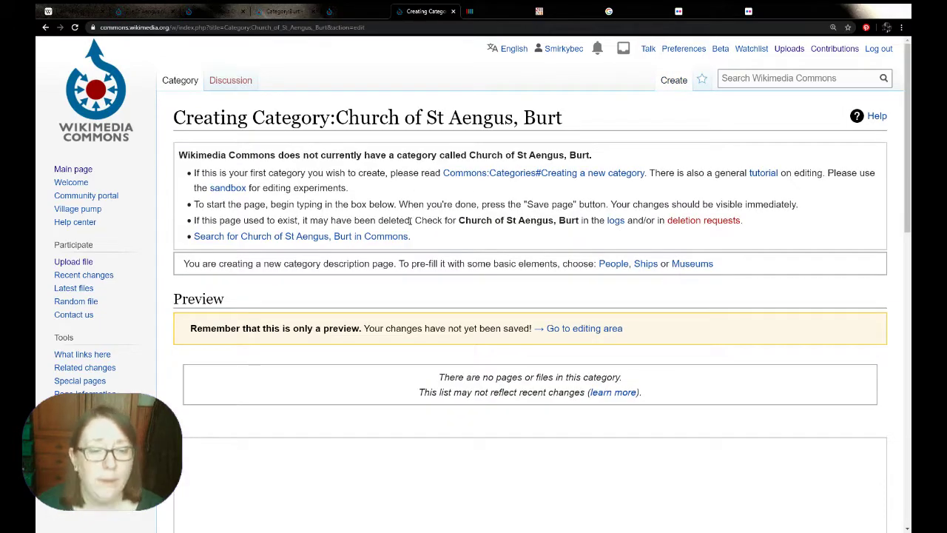
{"action": "scroll", "coordinate": [135, 267], "scroll_direction": "down", "scroll_amount": 2}
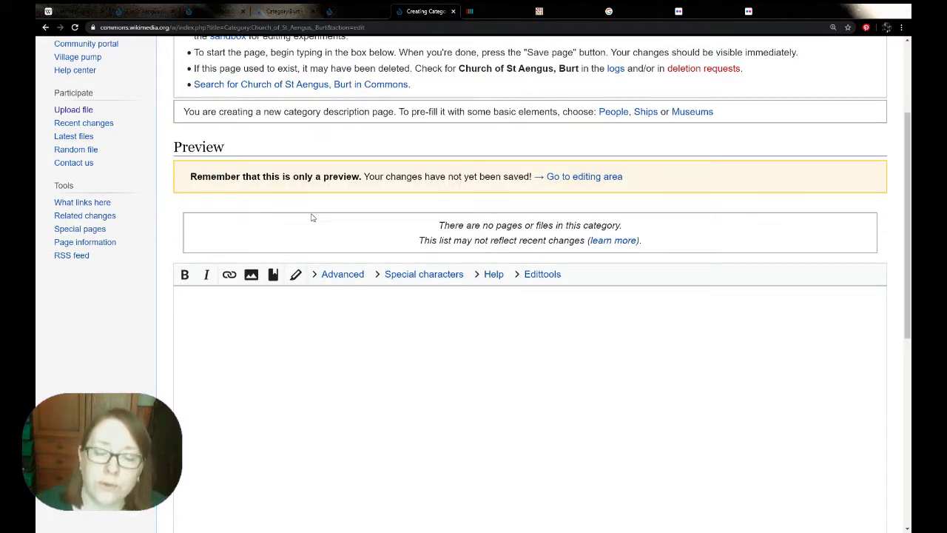
Step: Copy the full wikitext of the Church of Our Lady, Star of the Sea, Bundoran category into the new category page
{"action": "left_click", "coordinate": [352, 11]}
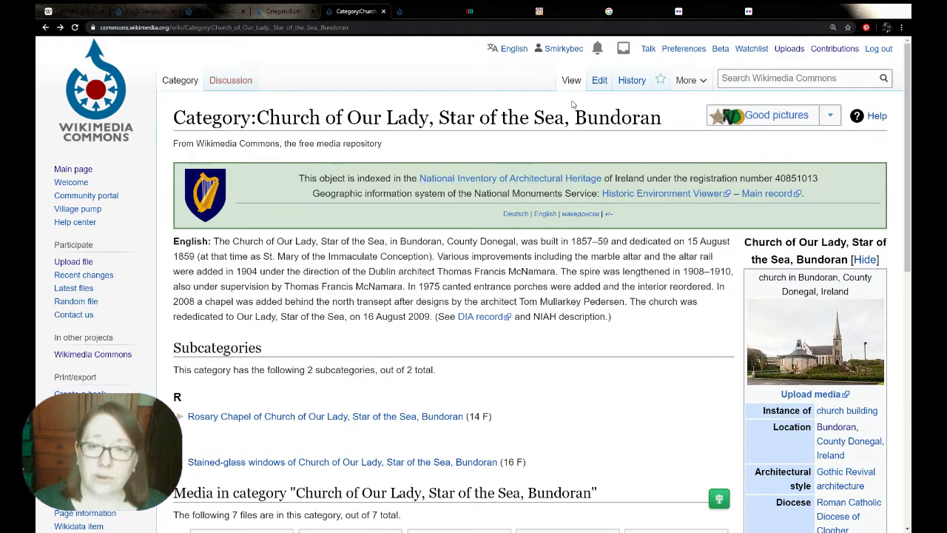
{"action": "left_click", "coordinate": [600, 81]}
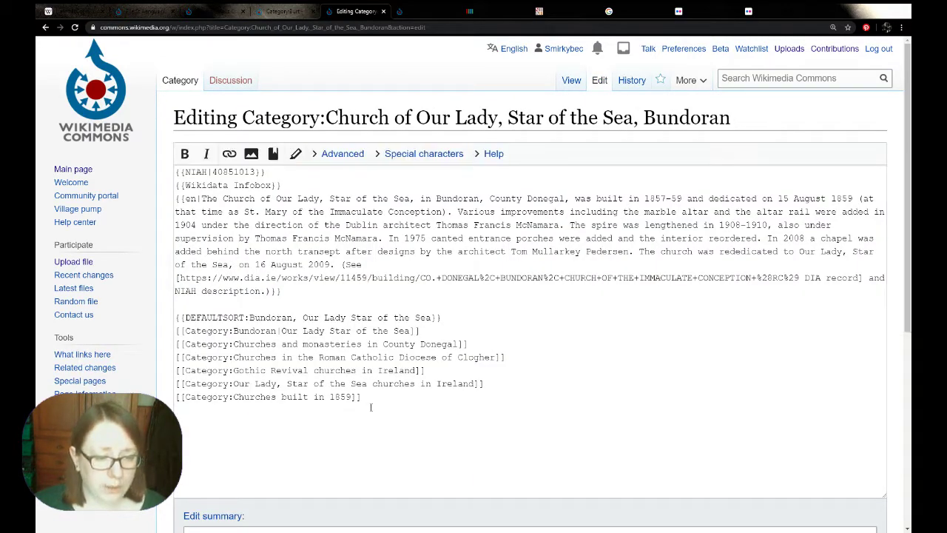
{"action": "left_click_drag", "start_coordinate": [370, 399], "coordinate": [224, 372]}
{"action": "key", "text": "ctrl+a"}
{"action": "key", "text": "ctrl+c"}
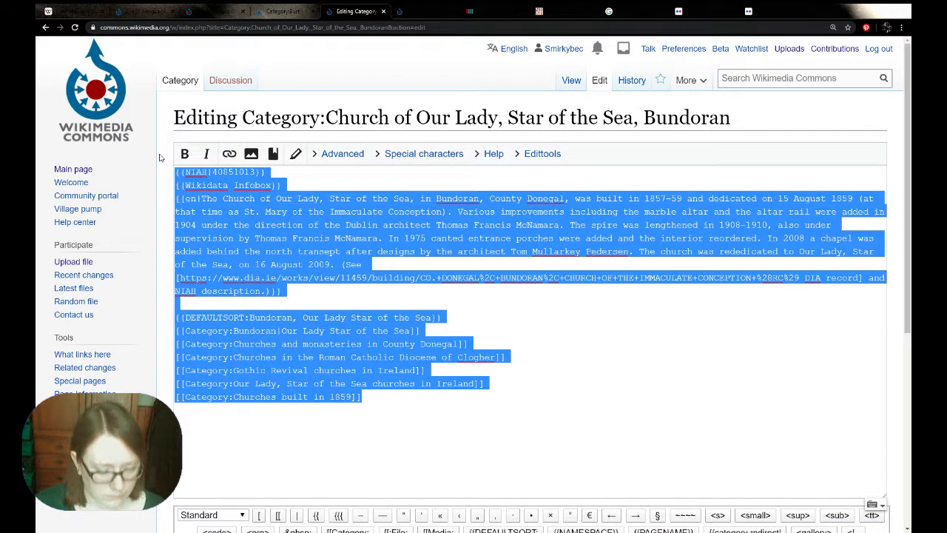
{"action": "left_click", "coordinate": [424, 11]}
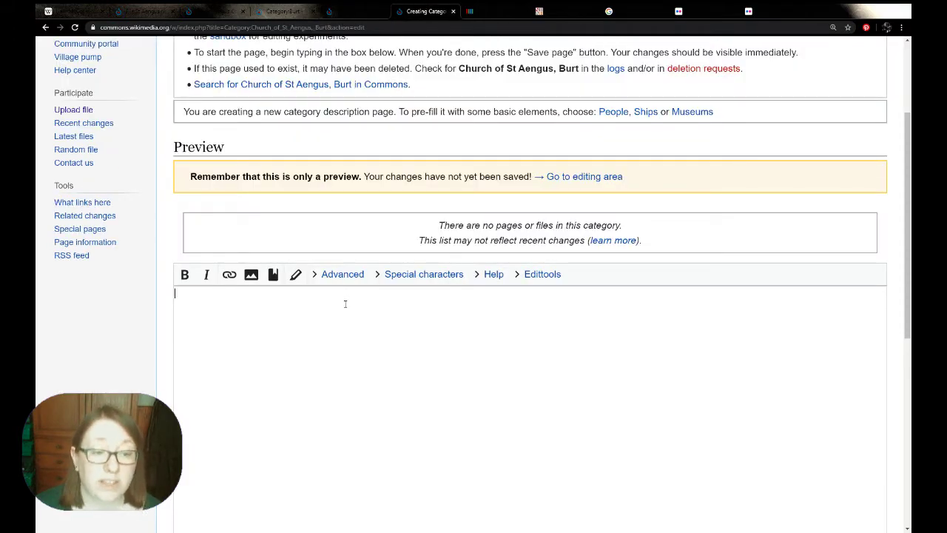
{"action": "key", "text": "ctrl+v"}
Step: Delete the English description paragraph from the pasted wikitext, and leave edit mode on the Bundoran church category
{"action": "left_click_drag", "start_coordinate": [282, 412], "coordinate": [161, 321]}
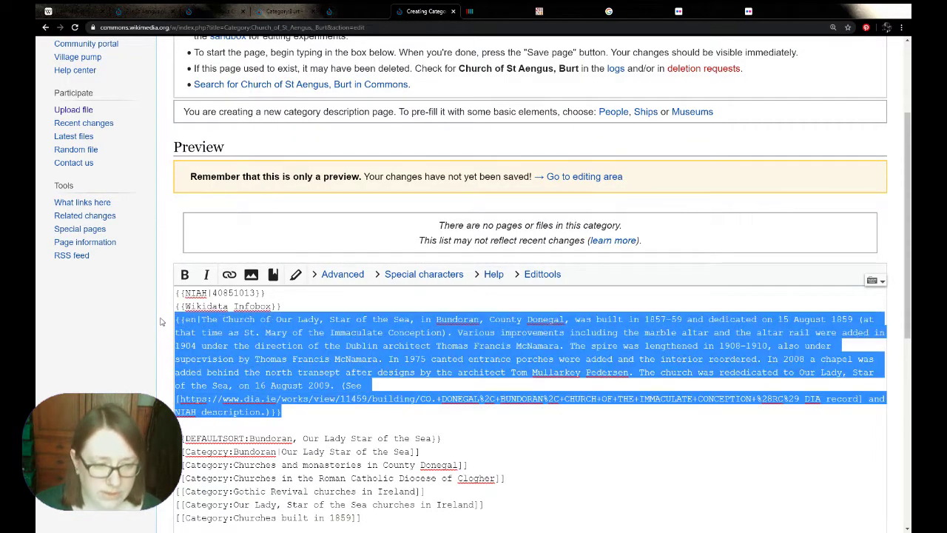
{"action": "key", "text": "BackSpace"}
{"action": "key", "text": "BackSpace"}
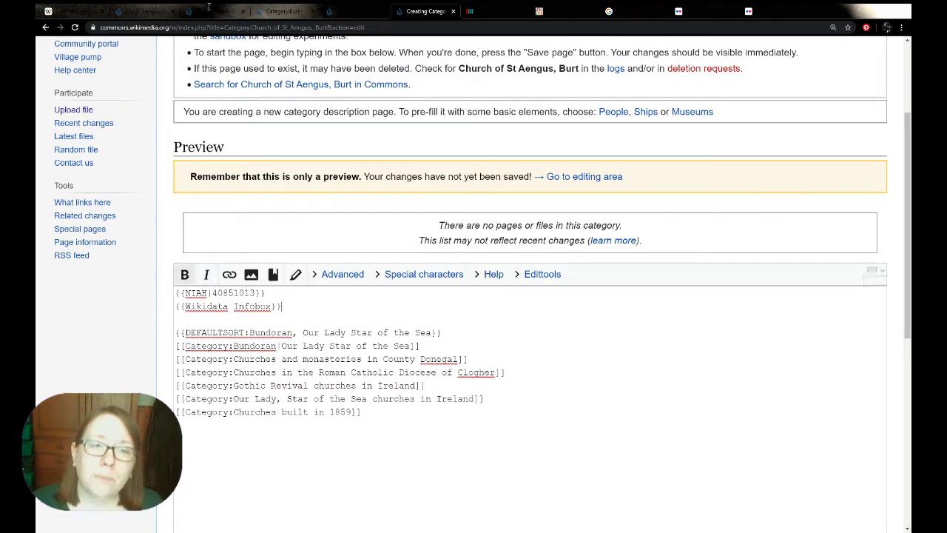
{"action": "left_click", "coordinate": [355, 11]}
{"action": "left_click", "coordinate": [46, 27]}
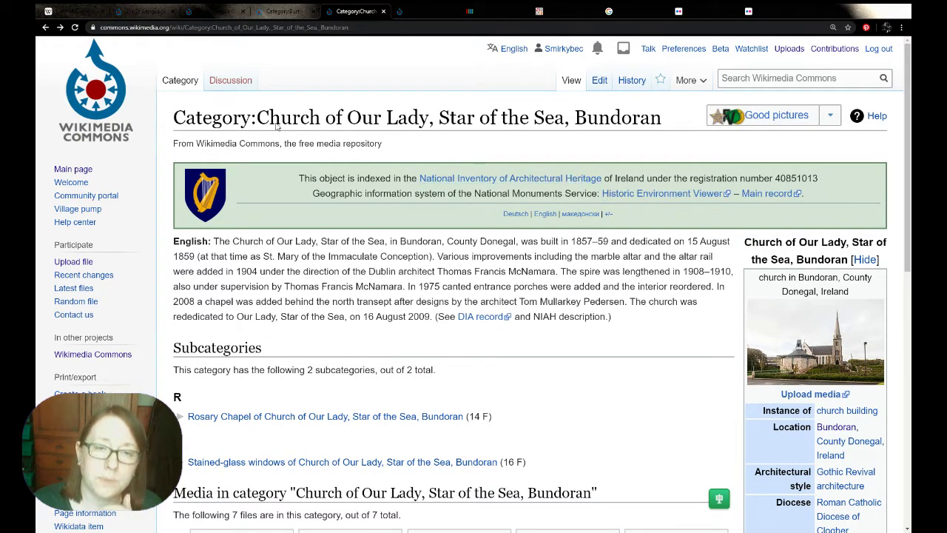
{"action": "left_click", "coordinate": [423, 11]}
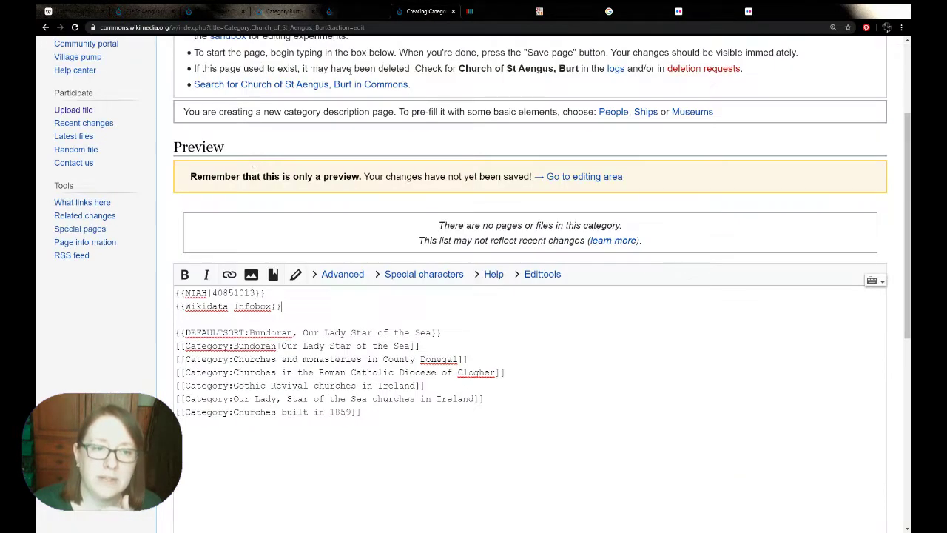
Step: Replace the NIAH template's number with 40904702, copied from the church's National Inventory of Architectural Heritage record
{"action": "triple_click", "coordinate": [216, 293]}
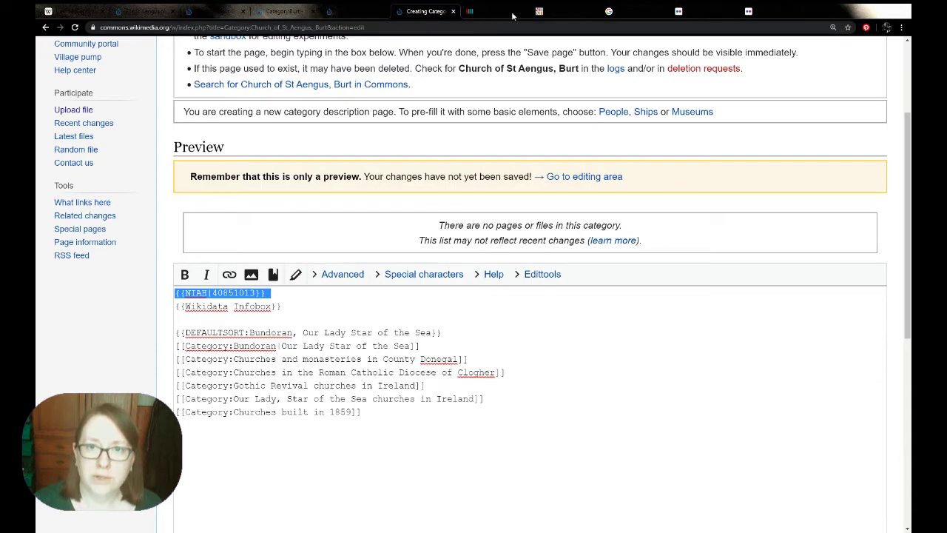
{"action": "left_click", "coordinate": [552, 12]}
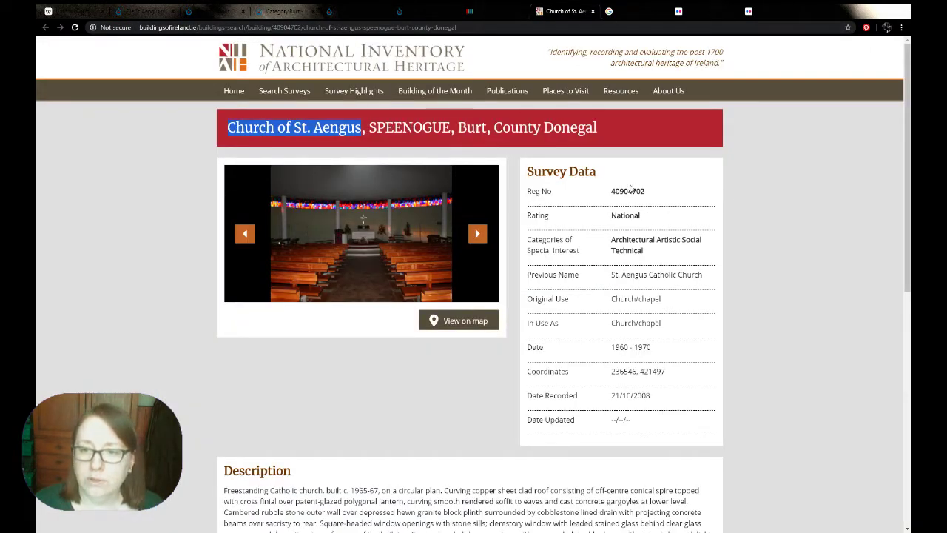
{"action": "left_click_drag", "start_coordinate": [646, 191], "coordinate": [611, 191]}
{"action": "key", "text": "ctrl+c"}
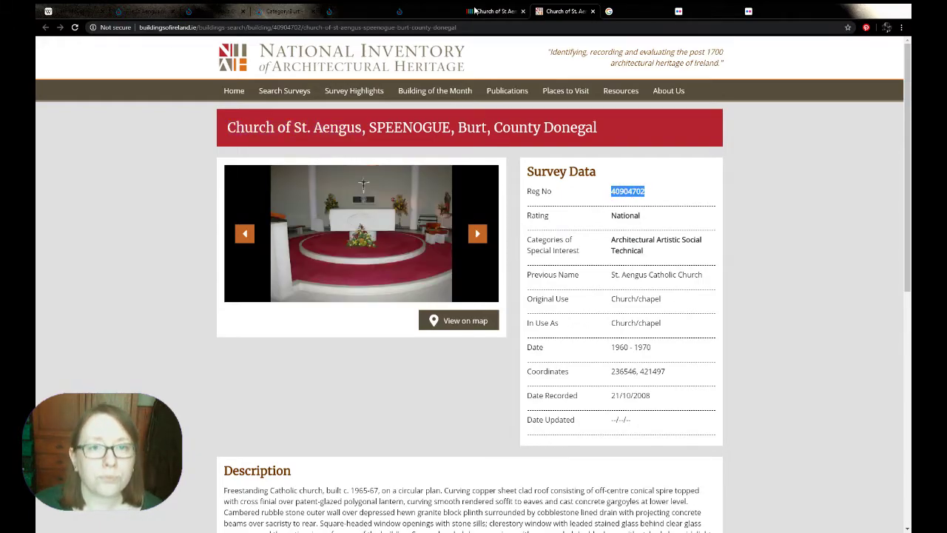
{"action": "left_click", "coordinate": [427, 9]}
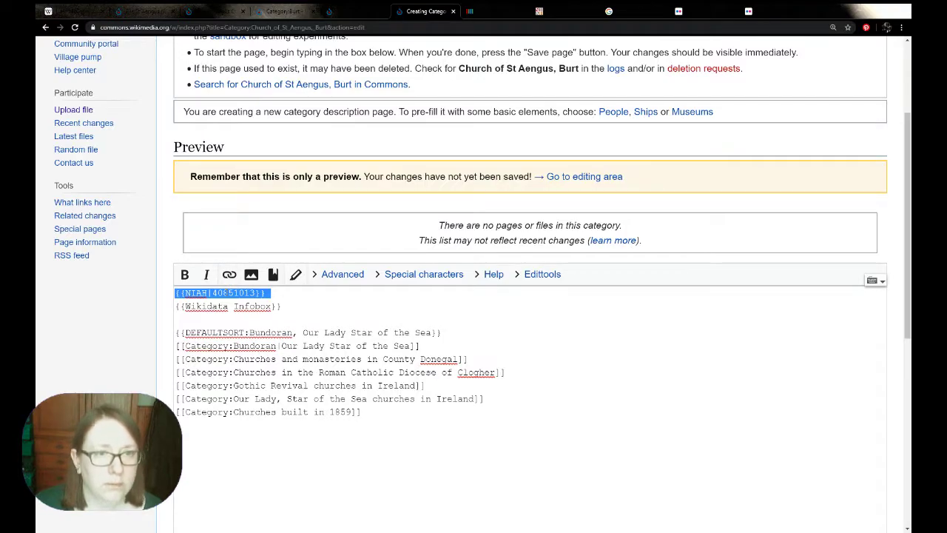
{"action": "double_click", "coordinate": [250, 294]}
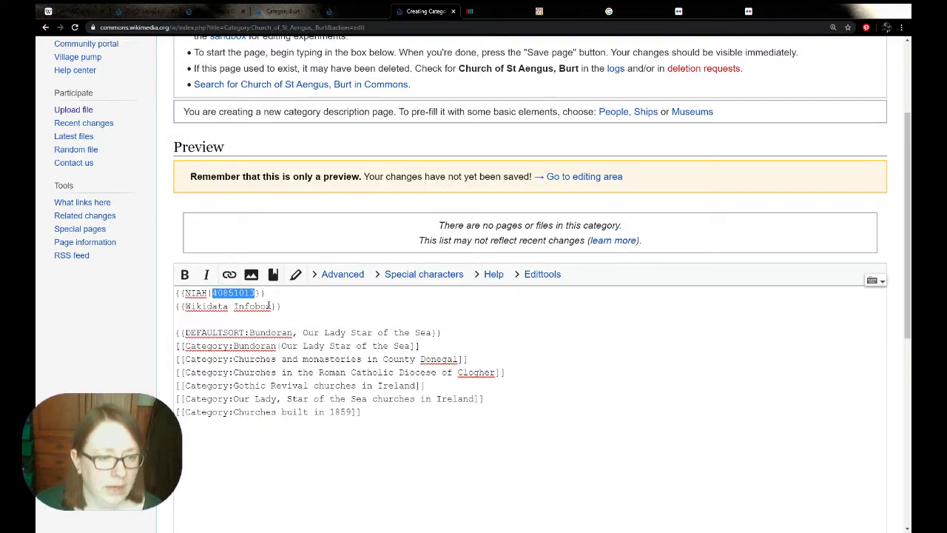
{"action": "key", "text": "ctrl+v"}
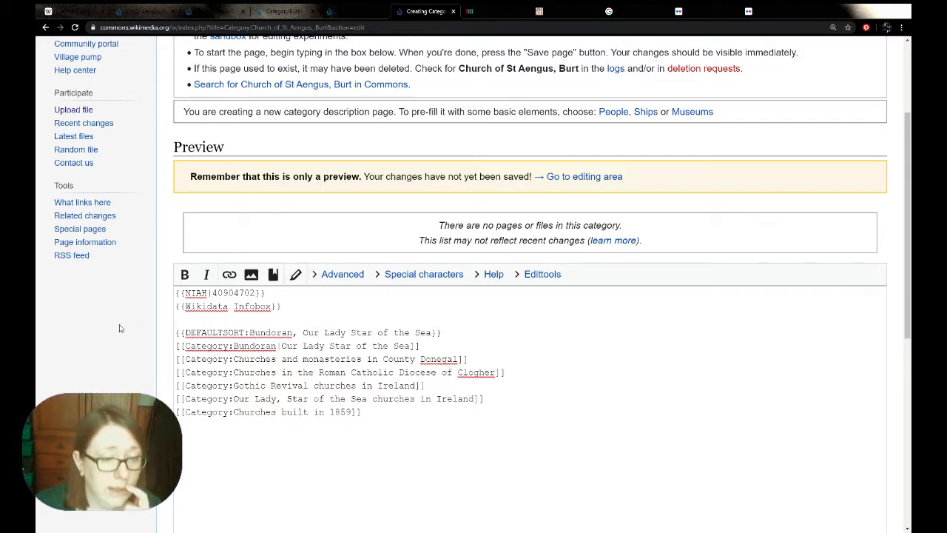
Step: Change the place name in the DEFAULTSORT line to Burt
{"action": "scroll", "coordinate": [122, 328], "scroll_direction": "down", "scroll_amount": 1}
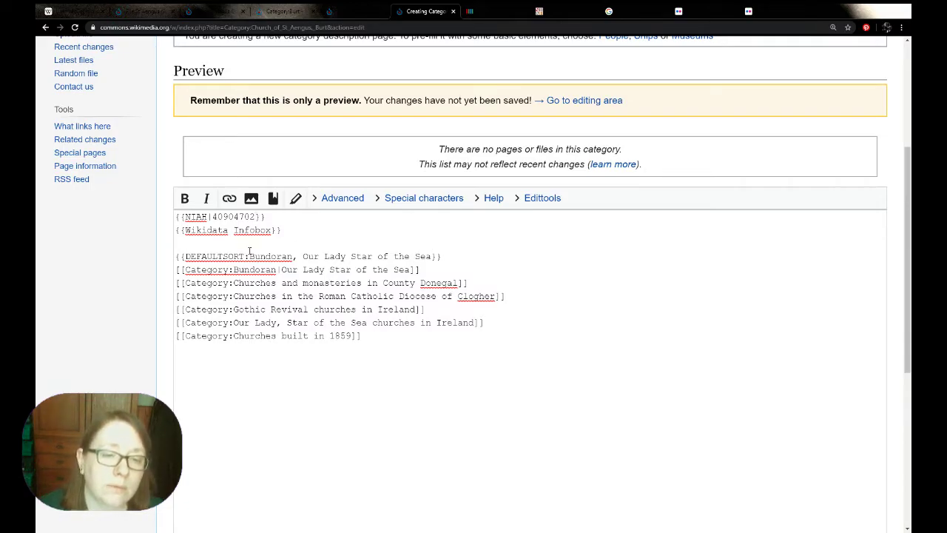
{"action": "left_click_drag", "start_coordinate": [250, 256], "coordinate": [289, 256]}
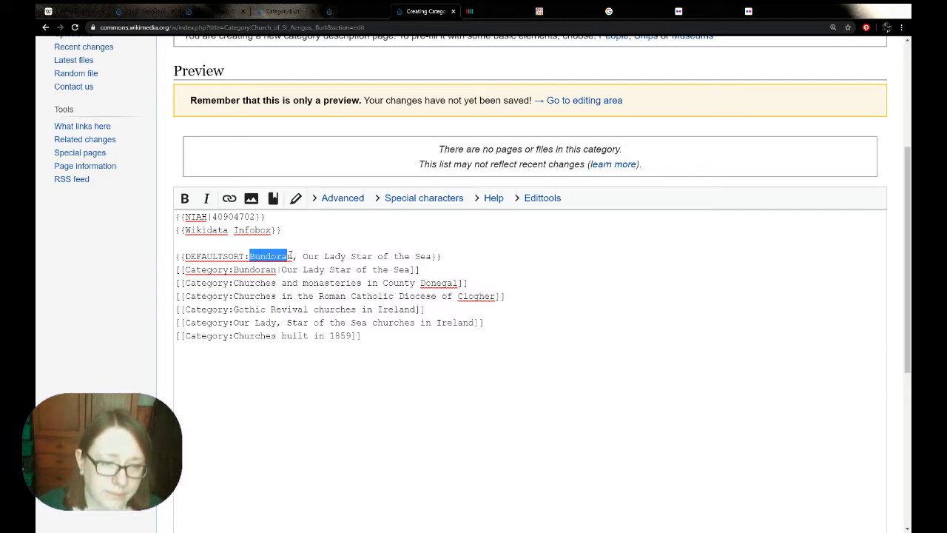
{"action": "left_click", "coordinate": [291, 256]}
{"action": "key", "text": "BackSpace"}
{"action": "key", "text": "BackSpace"}
{"action": "key", "text": "BackSpace"}
{"action": "key", "text": "BackSpace"}
{"action": "key", "text": "BackSpace"}
{"action": "key", "text": "BackSpace"}
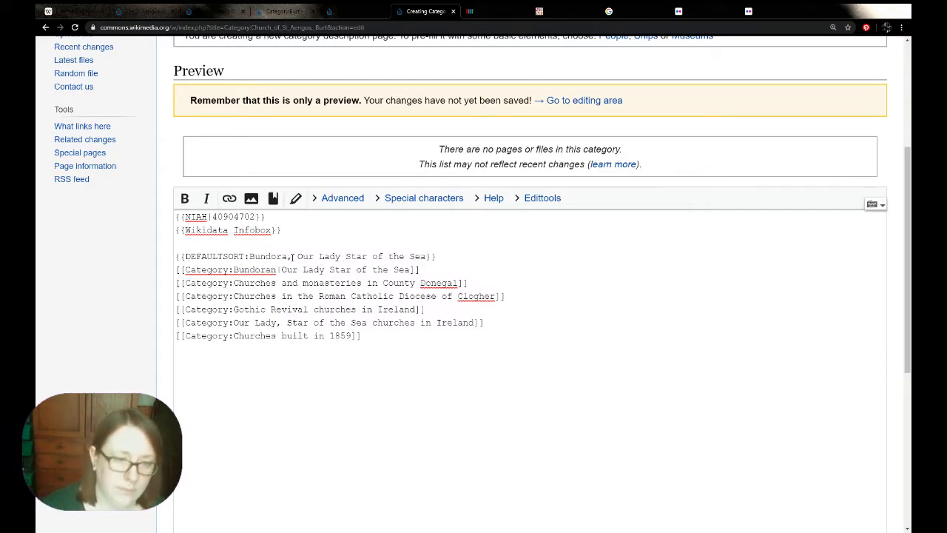
{"action": "type", "text": "rt"}
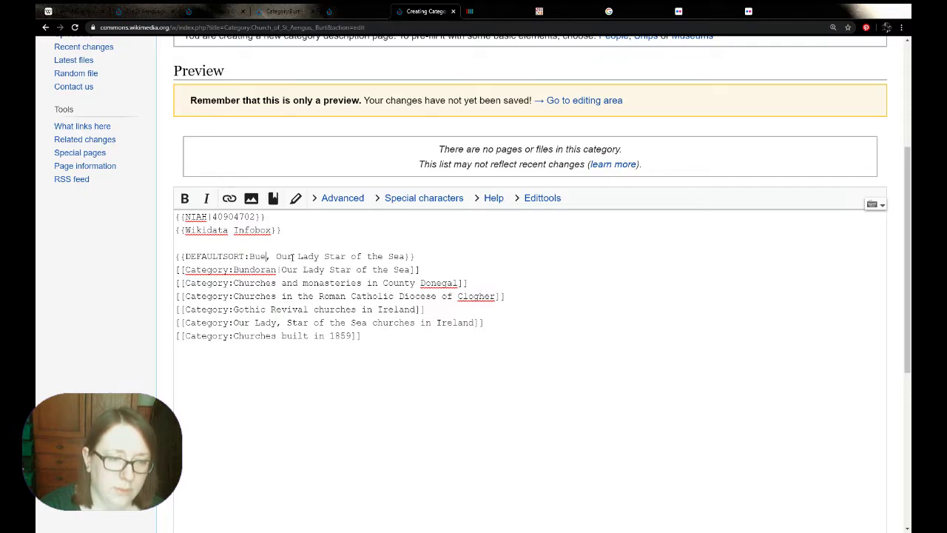
Step: Replace the church name in the DEFAULTSORT line with "Church of St Aengus", copied from the page title
{"action": "scroll", "coordinate": [313, 178], "scroll_direction": "up", "scroll_amount": 3}
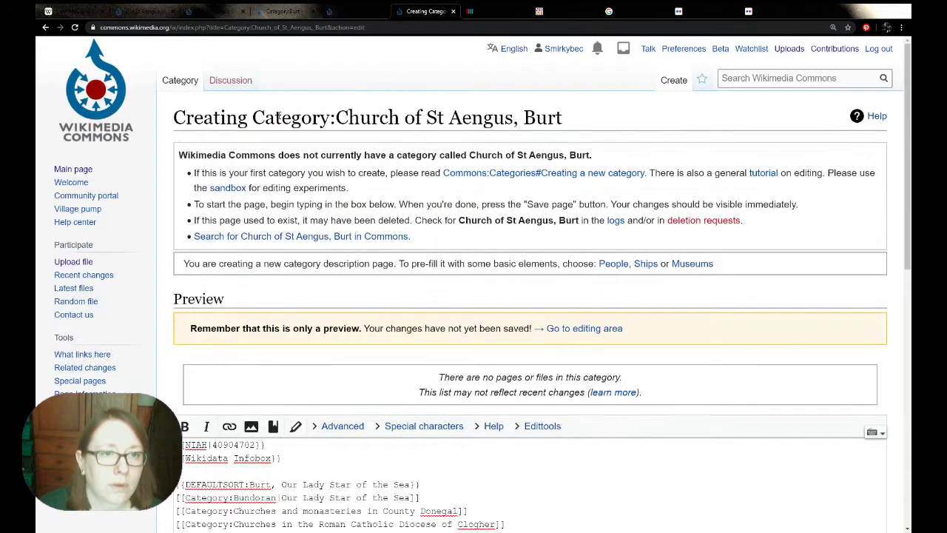
{"action": "left_click_drag", "start_coordinate": [338, 117], "coordinate": [514, 119]}
{"action": "key", "text": "ctrl+c"}
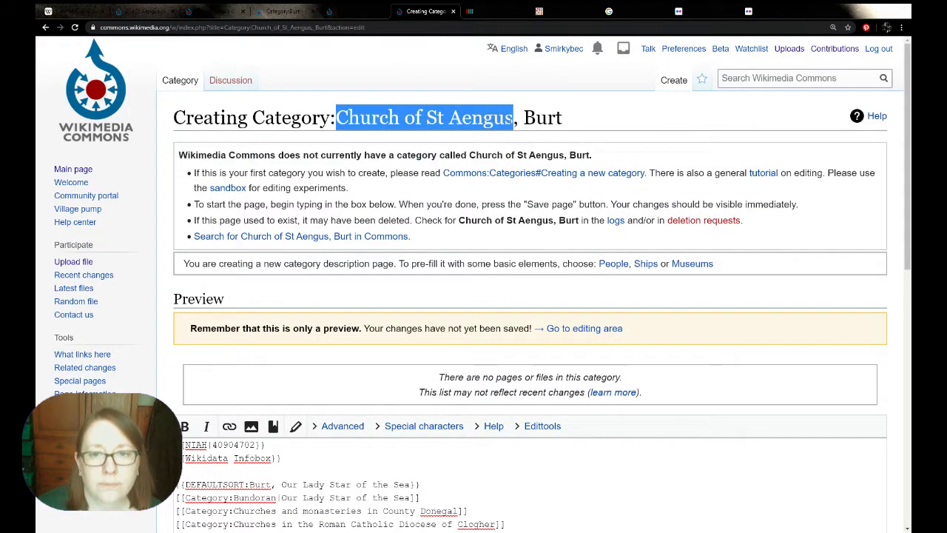
{"action": "scroll", "coordinate": [394, 416], "scroll_direction": "down", "scroll_amount": 1}
{"action": "left_click_drag", "start_coordinate": [412, 408], "coordinate": [282, 408]}
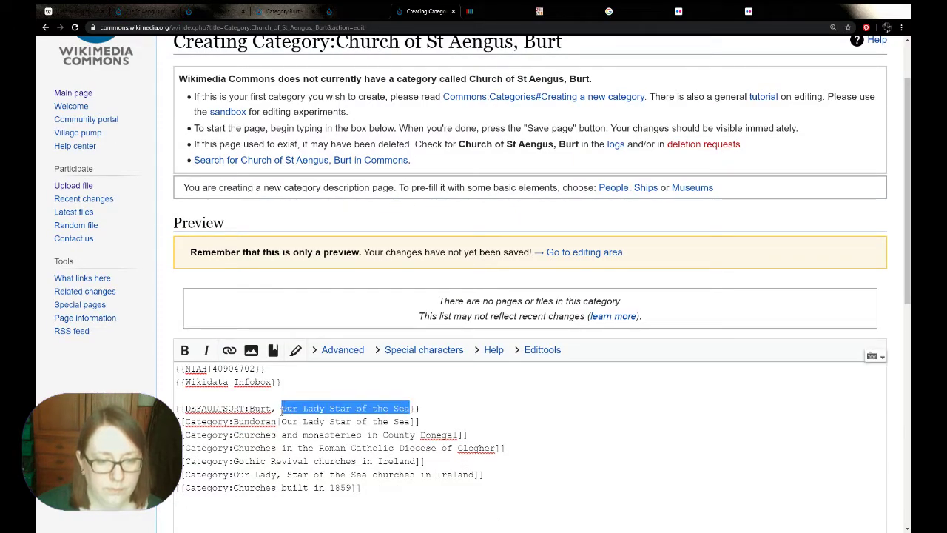
{"action": "key", "text": "ctrl+v"}
Step: Remove the Bundoran category line and the blank line it leaves from the new page's wikitext
{"action": "scroll", "coordinate": [287, 388], "scroll_direction": "down", "scroll_amount": 2}
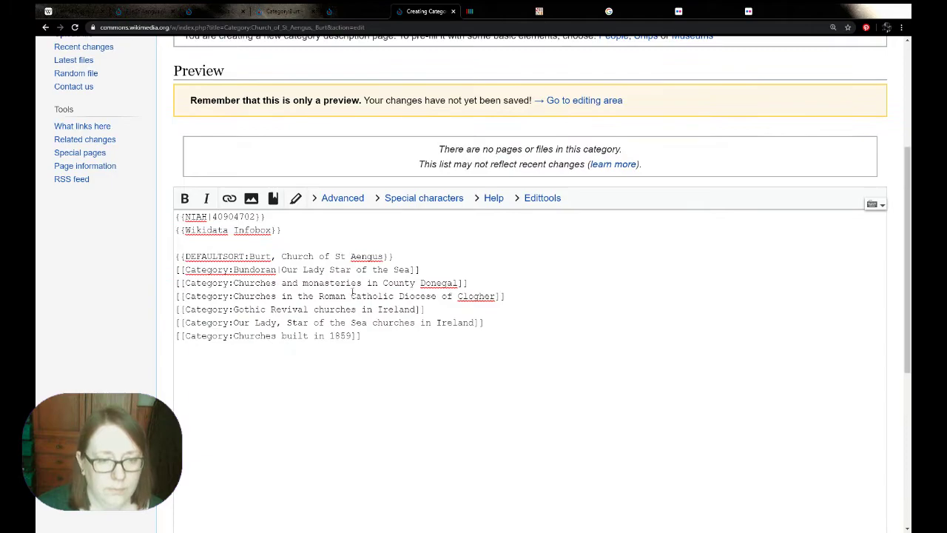
{"action": "left_click_drag", "start_coordinate": [419, 270], "coordinate": [129, 277]}
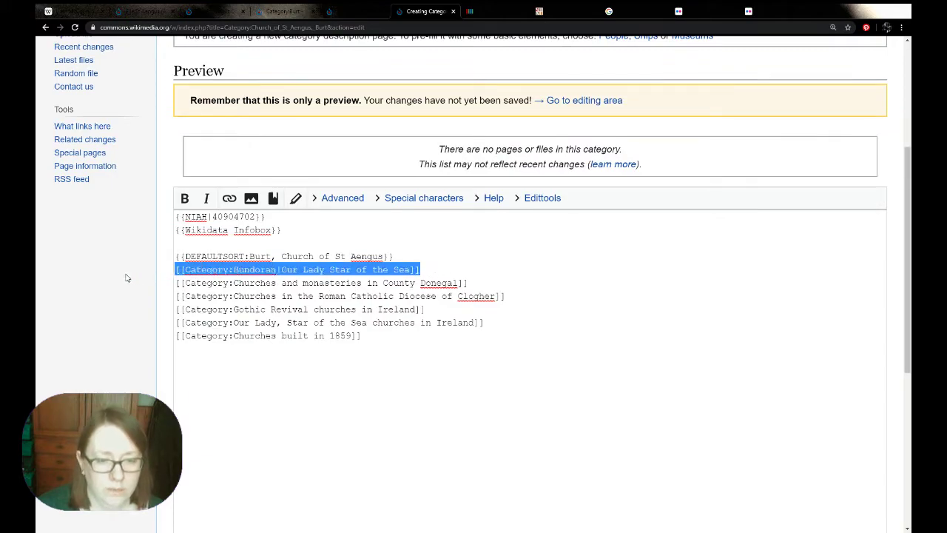
{"action": "key", "text": "Delete"}
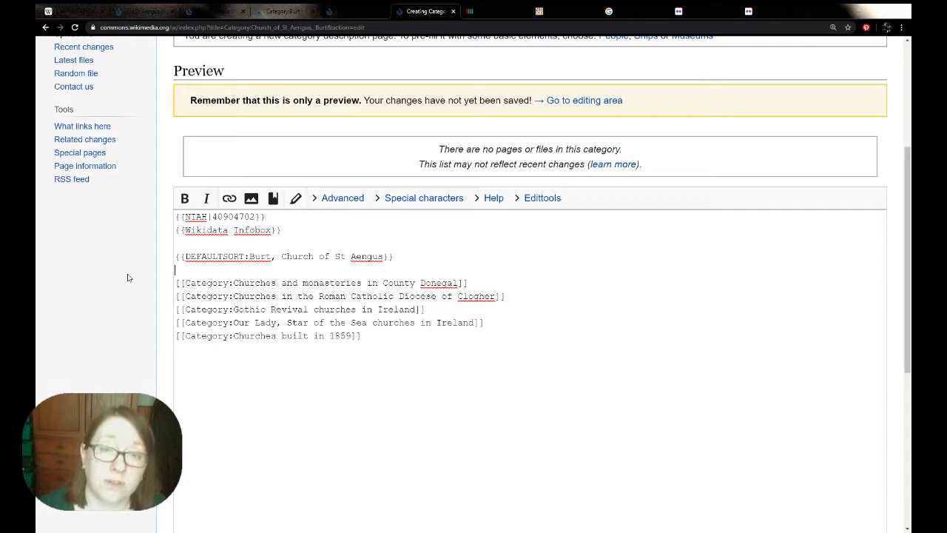
{"action": "key", "text": "BackSpace"}
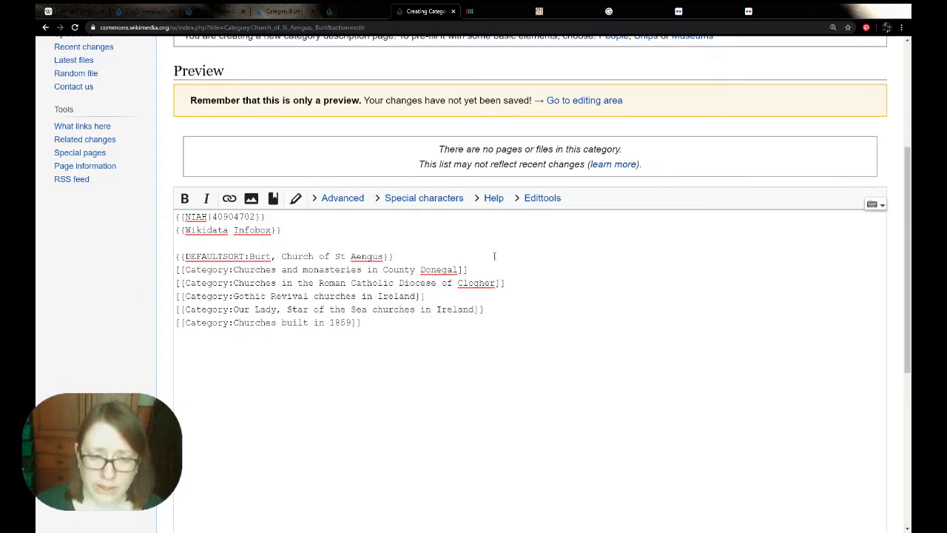
Step: Remove the Roman Catholic Diocese of Clogher, Gothic Revival churches, and Our Lady, Star of the Sea churches category lines
{"action": "left_click_drag", "start_coordinate": [507, 283], "coordinate": [121, 286]}
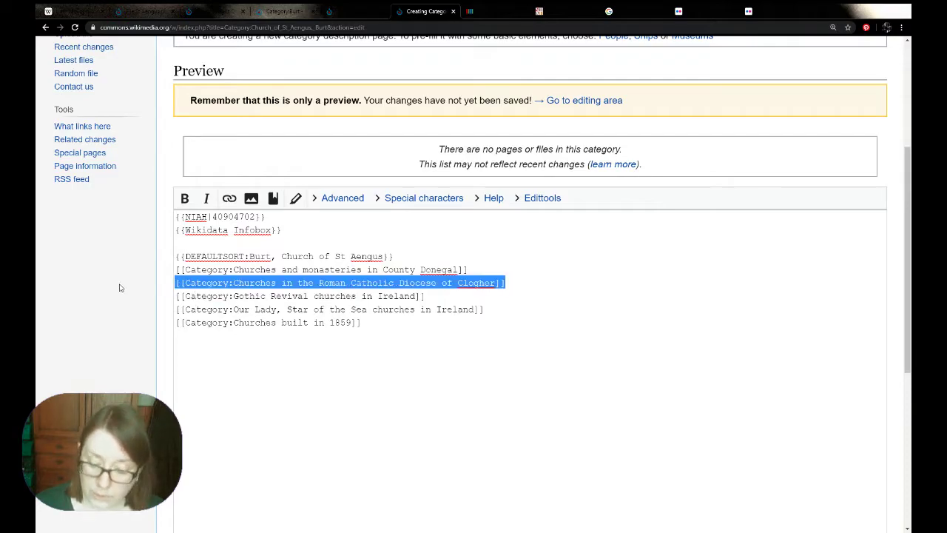
{"action": "key", "text": "BackSpace"}
{"action": "key", "text": "BackSpace"}
{"action": "double_click", "coordinate": [462, 280]}
{"action": "left_click_drag", "start_coordinate": [514, 296], "coordinate": [155, 289]}
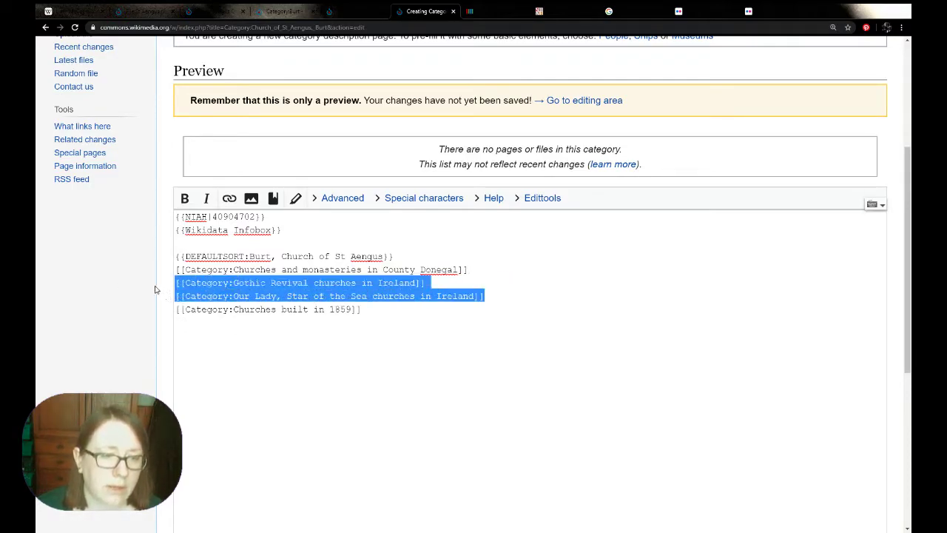
{"action": "key", "text": "BackSpace"}
{"action": "key", "text": "BackSpace"}
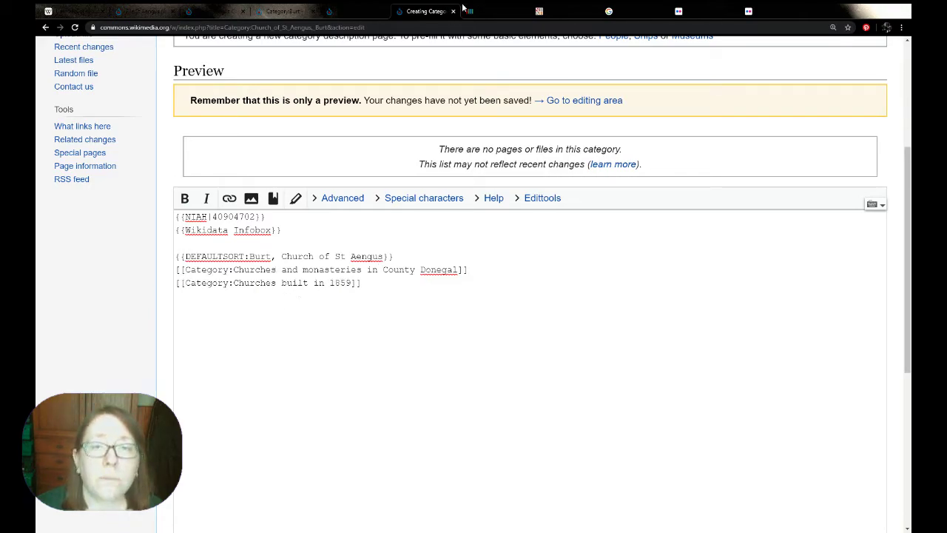
Step: Check the church's date in the National Inventory of Architectural Heritage record and remove the "Churches built in 1859" category line from the new page
{"action": "left_click", "coordinate": [488, 9]}
{"action": "left_click", "coordinate": [559, 10]}
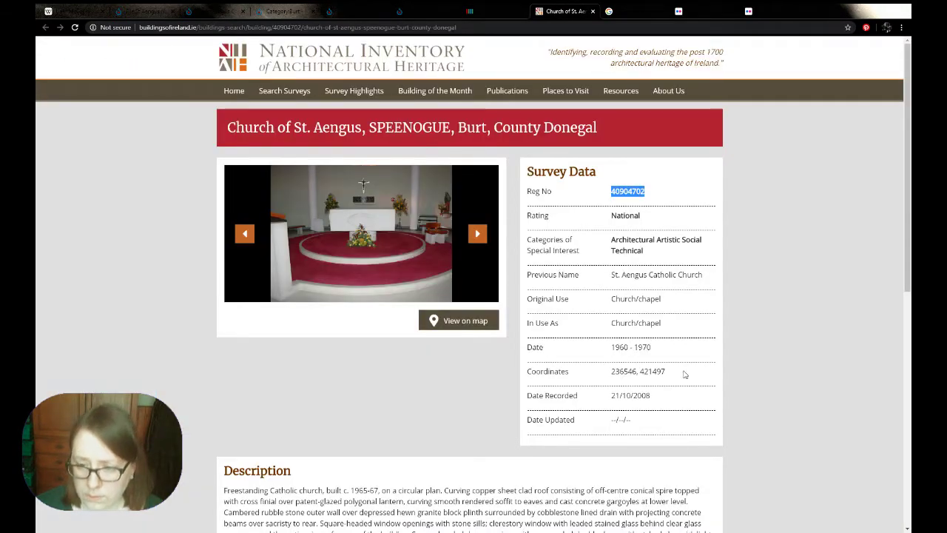
{"action": "left_click_drag", "start_coordinate": [651, 348], "coordinate": [611, 348]}
{"action": "left_click", "coordinate": [638, 346]}
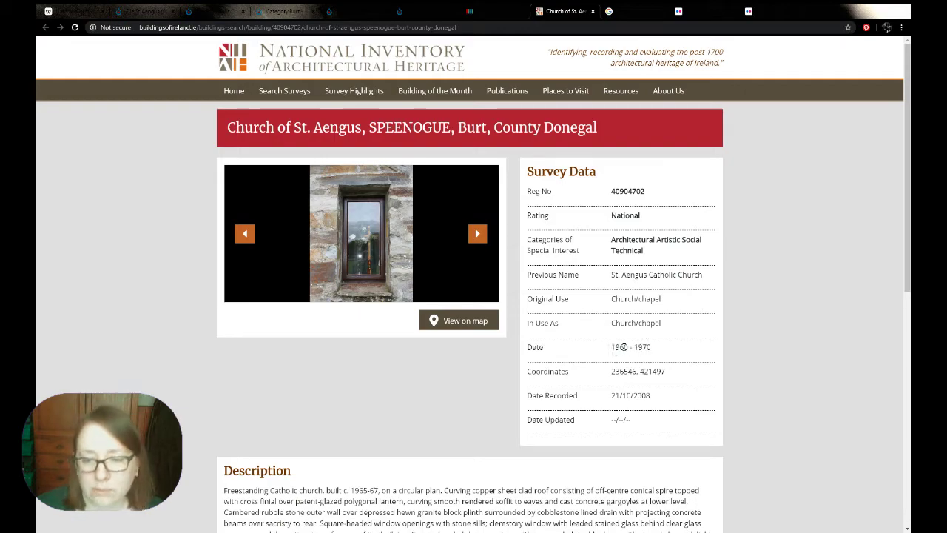
{"action": "left_click", "coordinate": [295, 11]}
{"action": "left_click", "coordinate": [355, 11]}
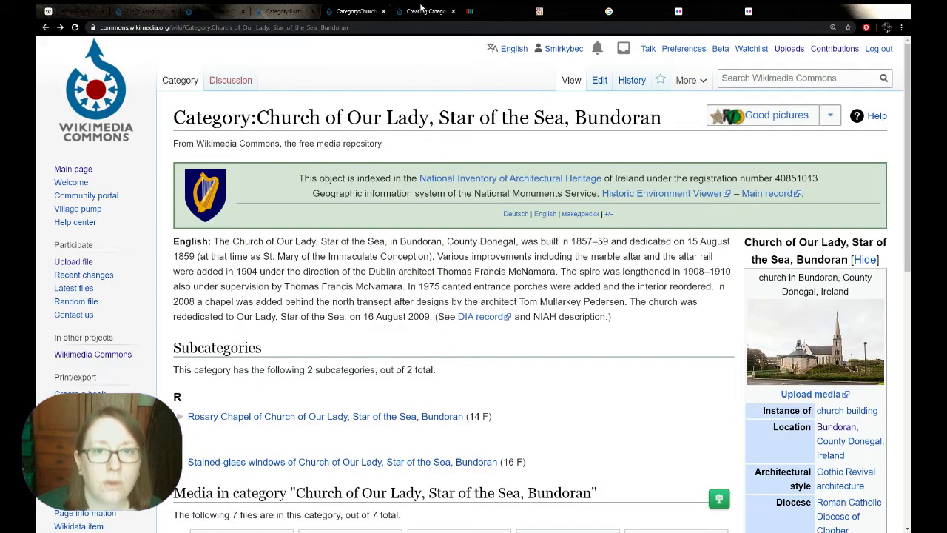
{"action": "left_click", "coordinate": [424, 9]}
{"action": "left_click_drag", "start_coordinate": [362, 282], "coordinate": [115, 283]}
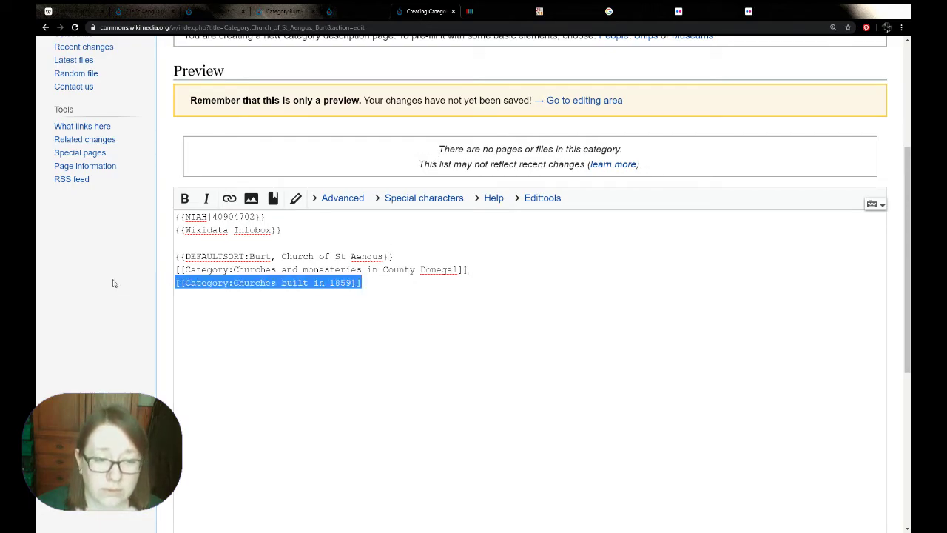
{"action": "key", "text": "BackSpace"}
{"action": "key", "text": "BackSpace"}
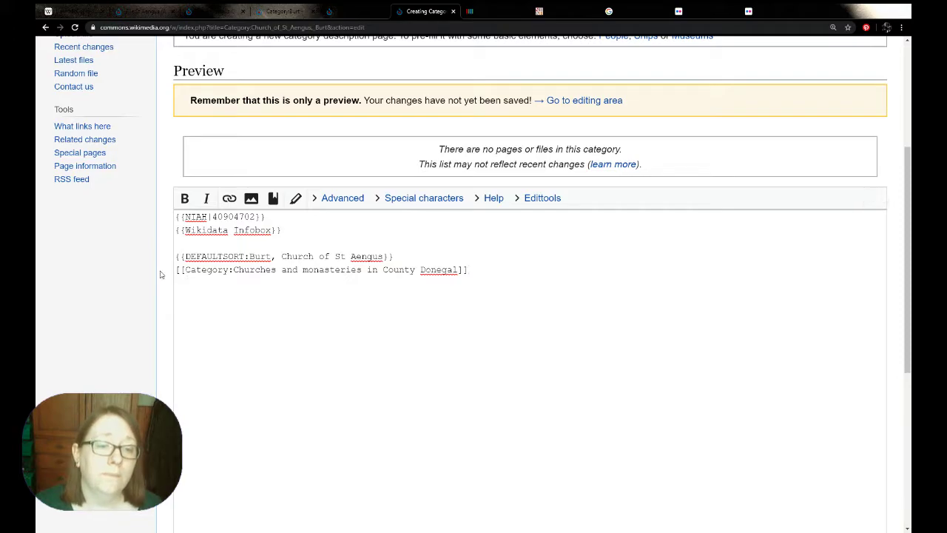
Step: Check the Wikidata Infobox line against the Bundoran church category page and publish the new category page with the edit summary "creating category"
{"action": "left_click_drag", "start_coordinate": [290, 231], "coordinate": [155, 234]}
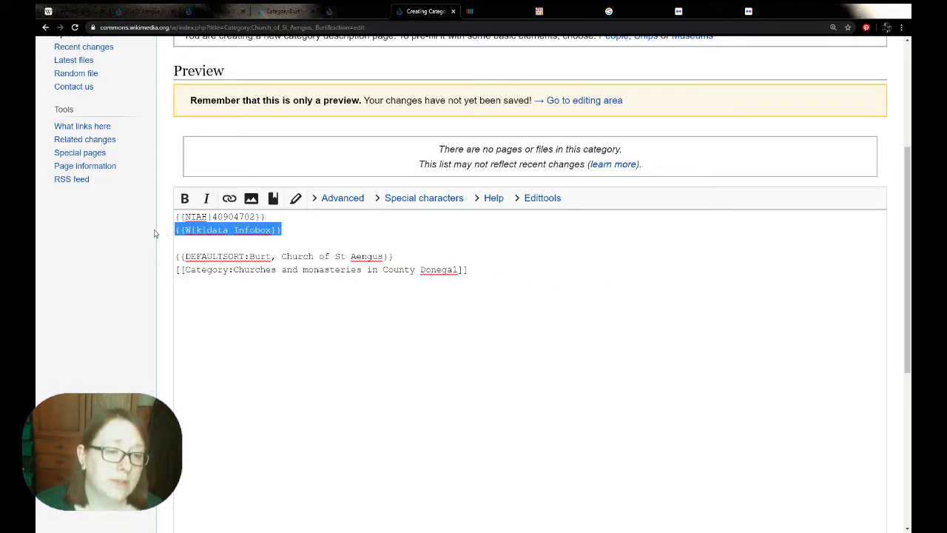
{"action": "left_click", "coordinate": [339, 8]}
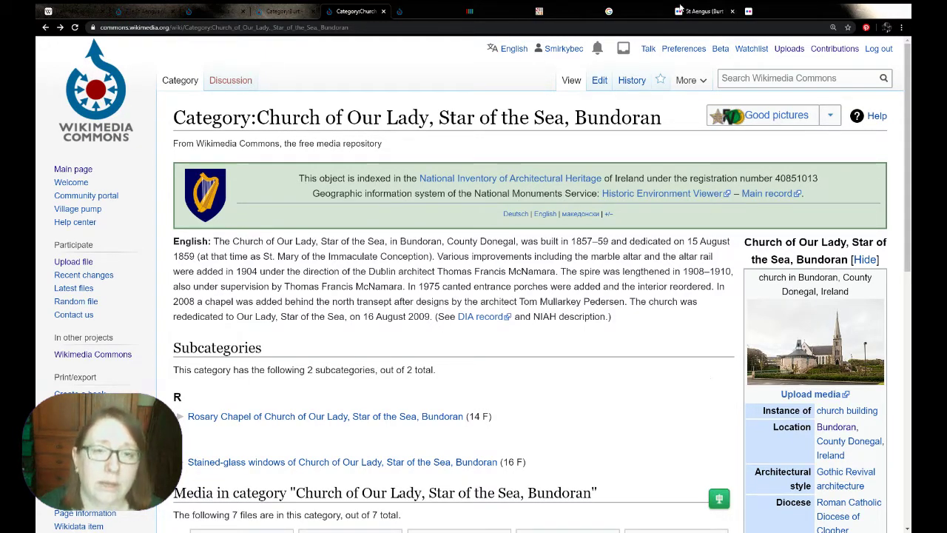
{"action": "left_click", "coordinate": [431, 10]}
{"action": "left_click", "coordinate": [105, 367]}
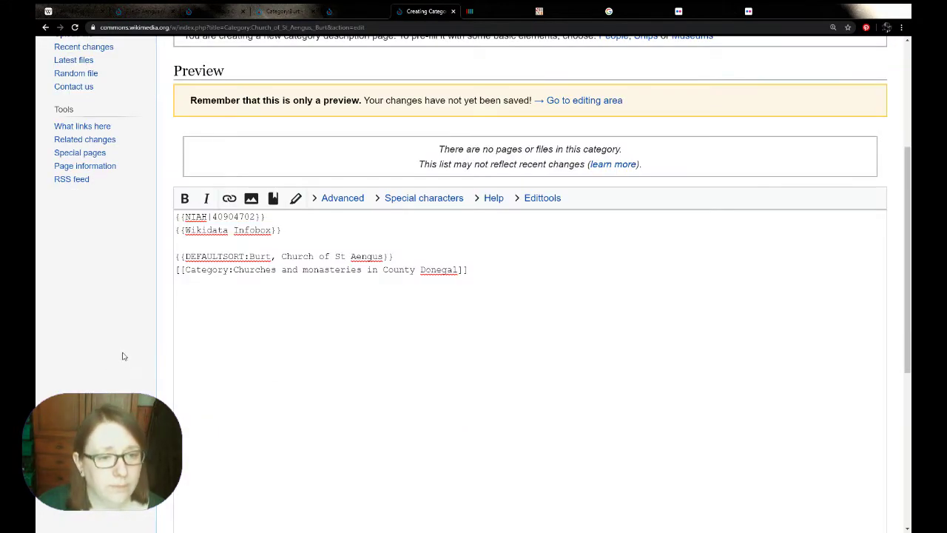
{"action": "scroll", "coordinate": [120, 353], "scroll_direction": "down", "scroll_amount": 3}
{"action": "left_click", "coordinate": [320, 419]}
{"action": "type", "text": "c"}
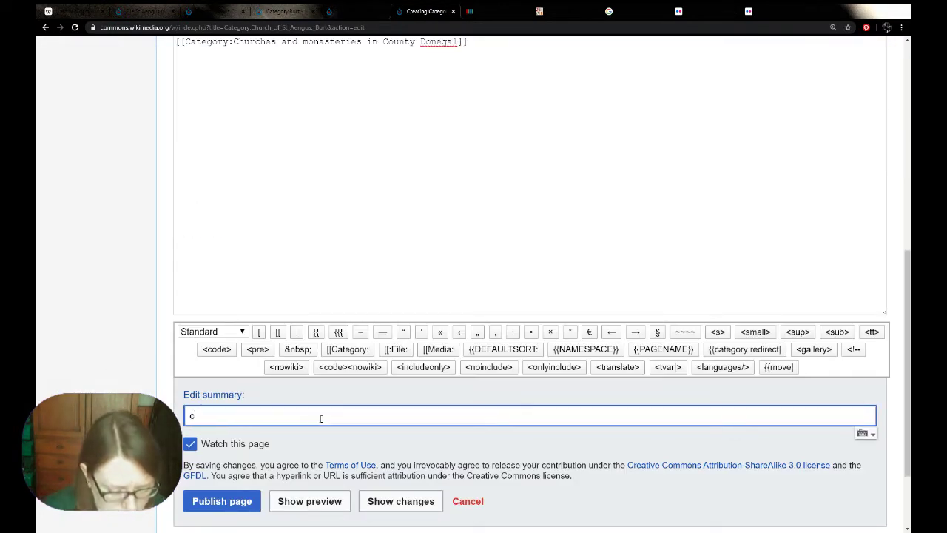
{"action": "type", "text": "reating category"}
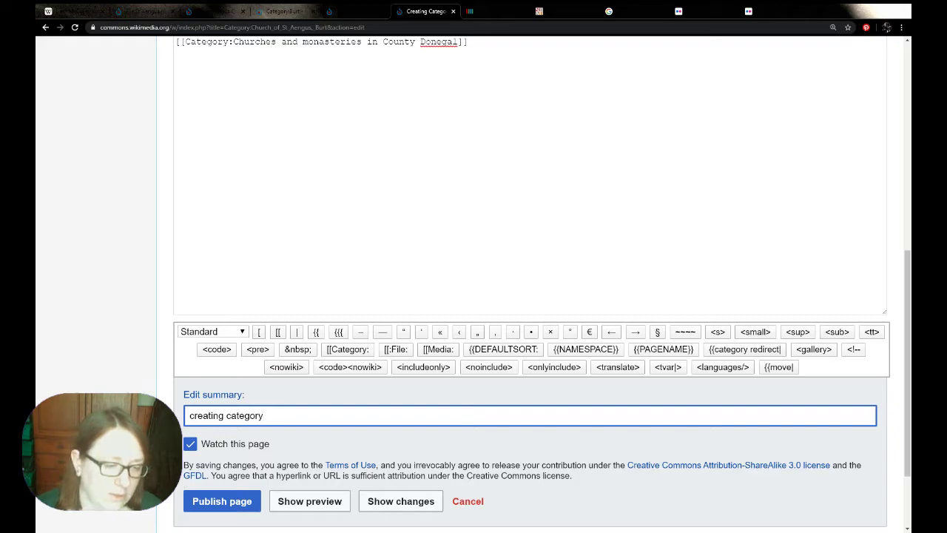
{"action": "scroll", "coordinate": [473, 296], "scroll_direction": "down", "scroll_amount": 2}
{"action": "left_click", "coordinate": [198, 425]}
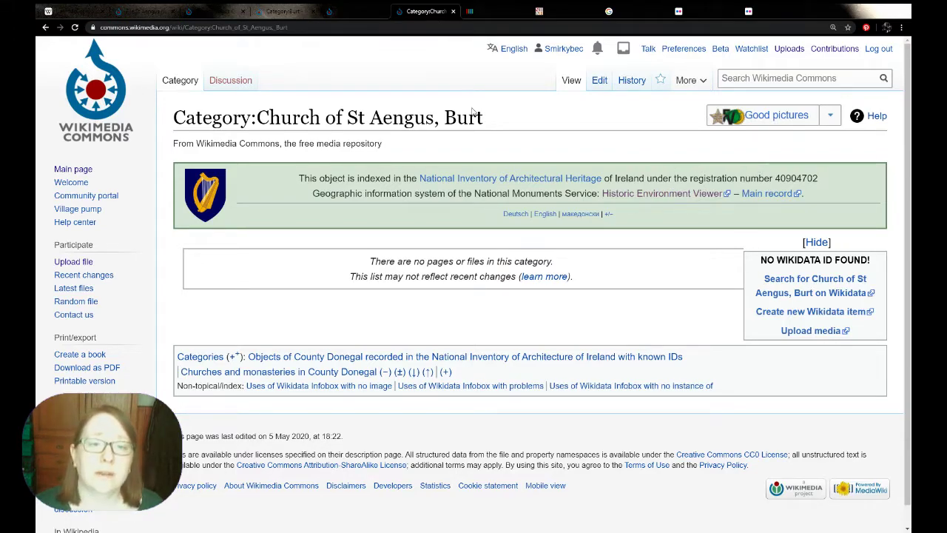
Step: Add a commons sitelink to "Category:Church of St Aengus, Burt", copied from the new page's title, to the church's Wikidata item and publish it
{"action": "left_click_drag", "start_coordinate": [487, 119], "coordinate": [178, 132]}
{"action": "key", "text": "ctrl+c"}
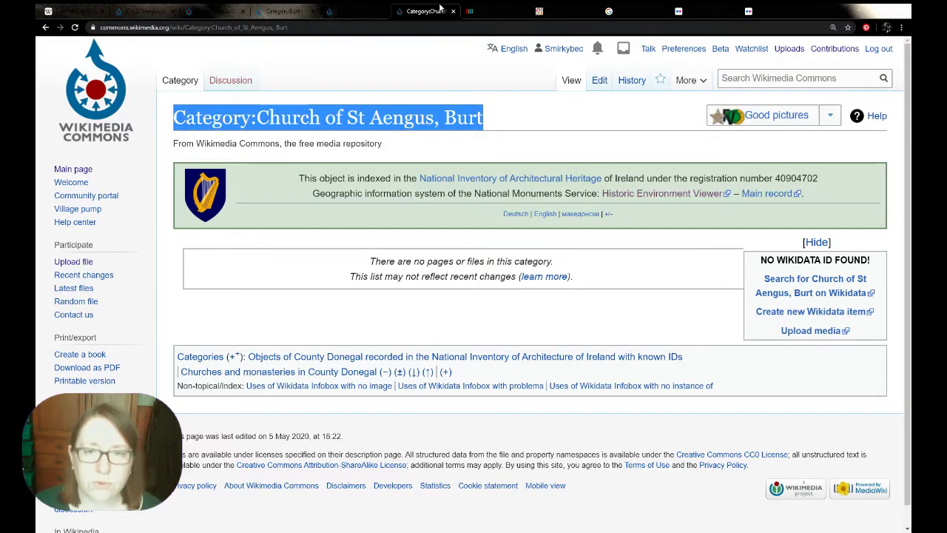
{"action": "left_click", "coordinate": [490, 11]}
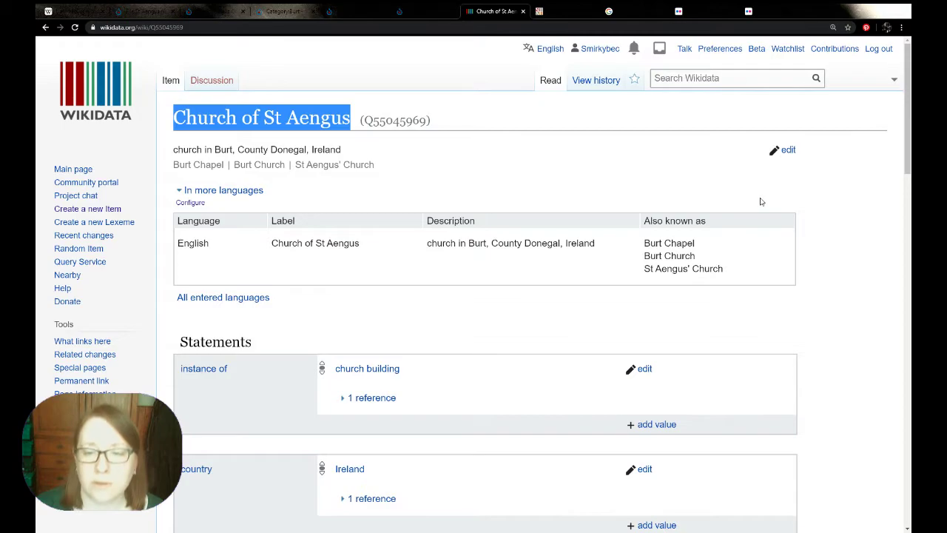
{"action": "scroll", "coordinate": [761, 202], "scroll_direction": "down", "scroll_amount": 6}
{"action": "scroll", "coordinate": [761, 201], "scroll_direction": "down", "scroll_amount": 3}
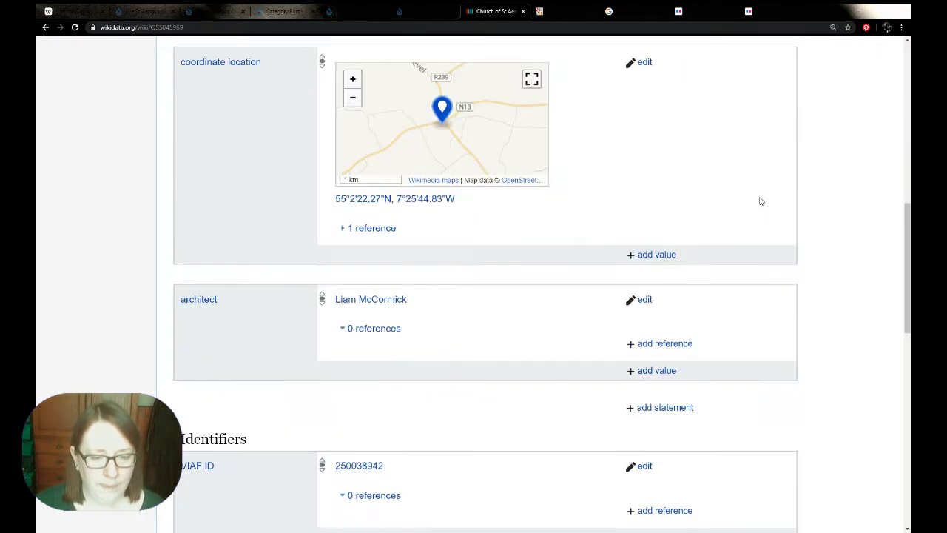
{"action": "scroll", "coordinate": [533, 351], "scroll_direction": "down", "scroll_amount": 4}
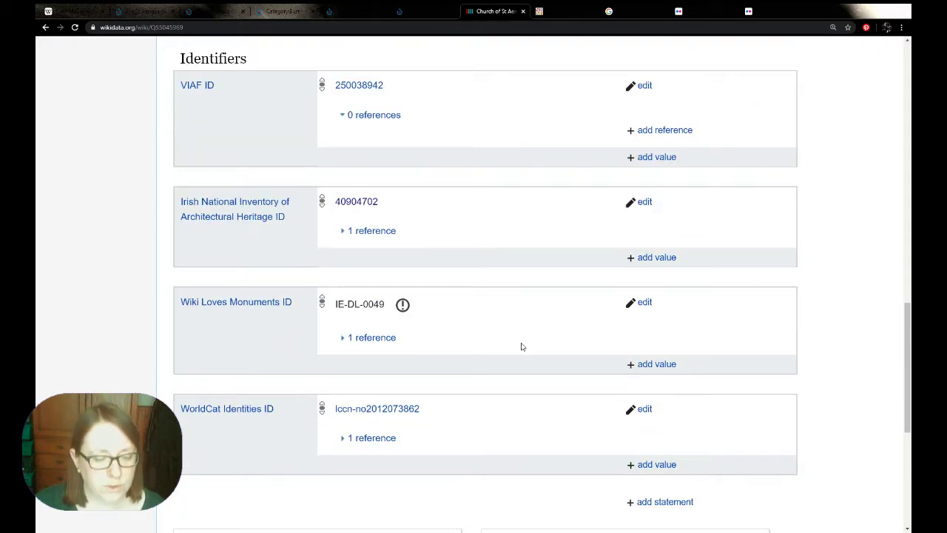
{"action": "scroll", "coordinate": [521, 346], "scroll_direction": "down", "scroll_amount": 4}
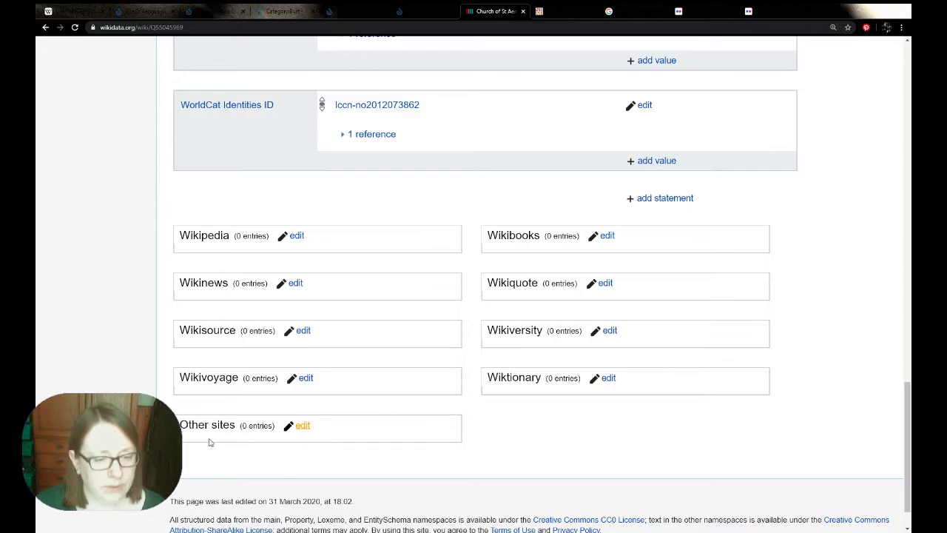
{"action": "left_click", "coordinate": [301, 425]}
{"action": "type", "text": "comm"}
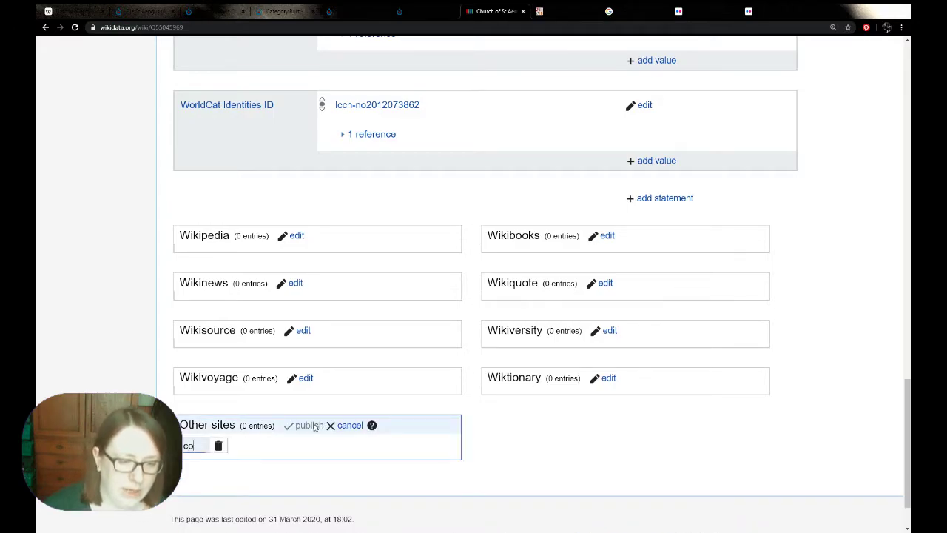
{"action": "left_click", "coordinate": [259, 460]}
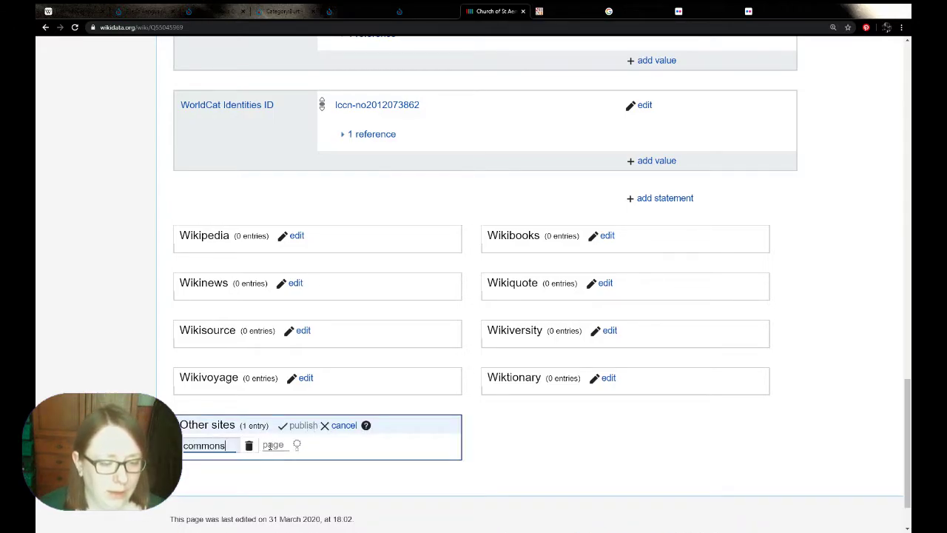
{"action": "key", "text": "ctrl+v"}
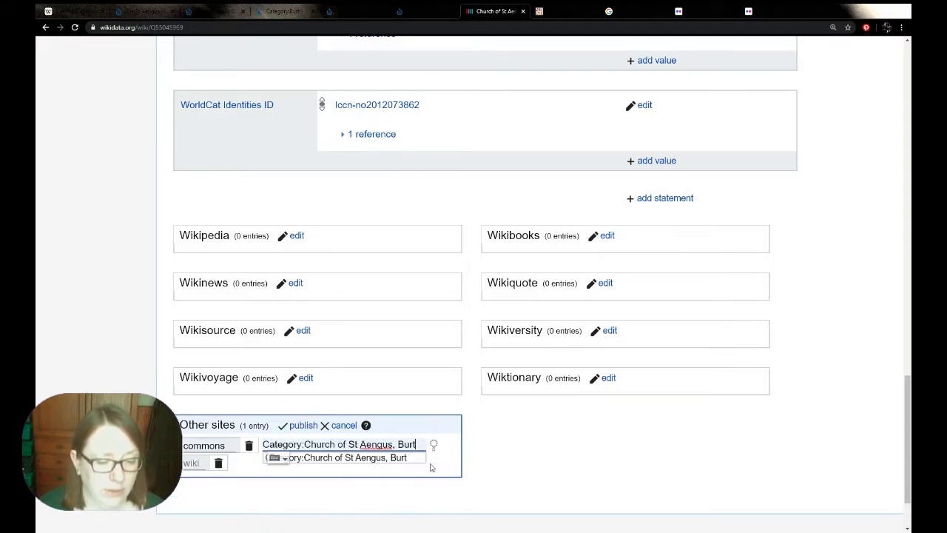
{"action": "left_click", "coordinate": [377, 458]}
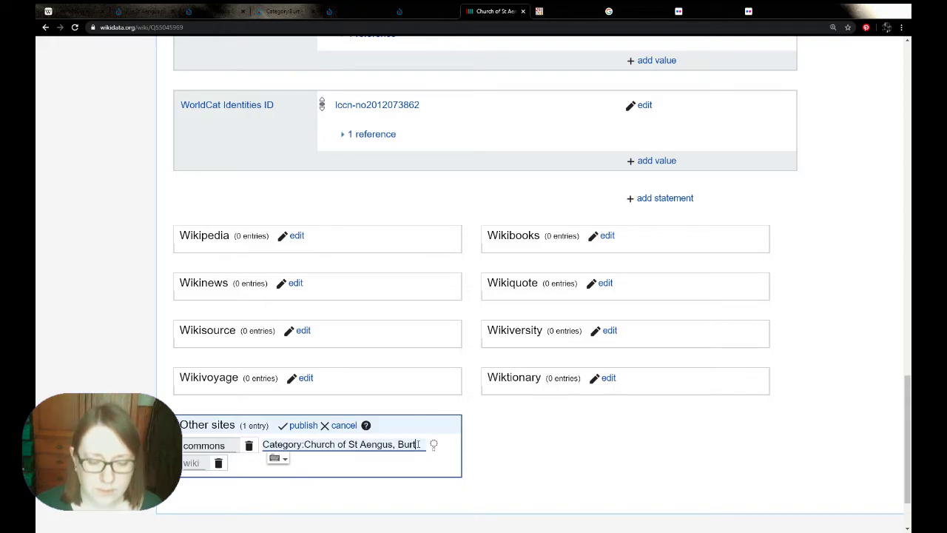
{"action": "key", "text": "Return"}
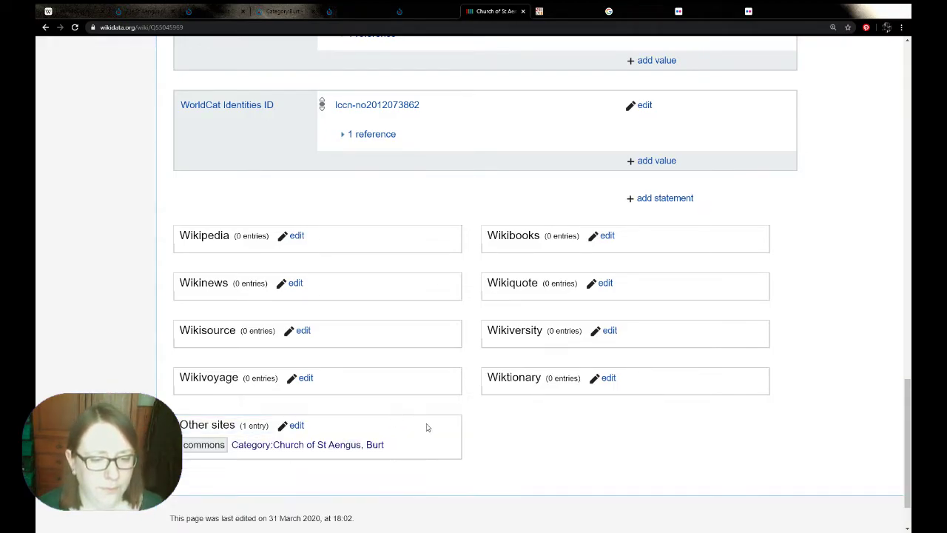
Step: Add and publish a Commons category statement with the value "Church of St Aengus, Burt", without the "Category:" prefix
{"action": "scroll", "coordinate": [444, 418], "scroll_direction": "up", "scroll_amount": 7}
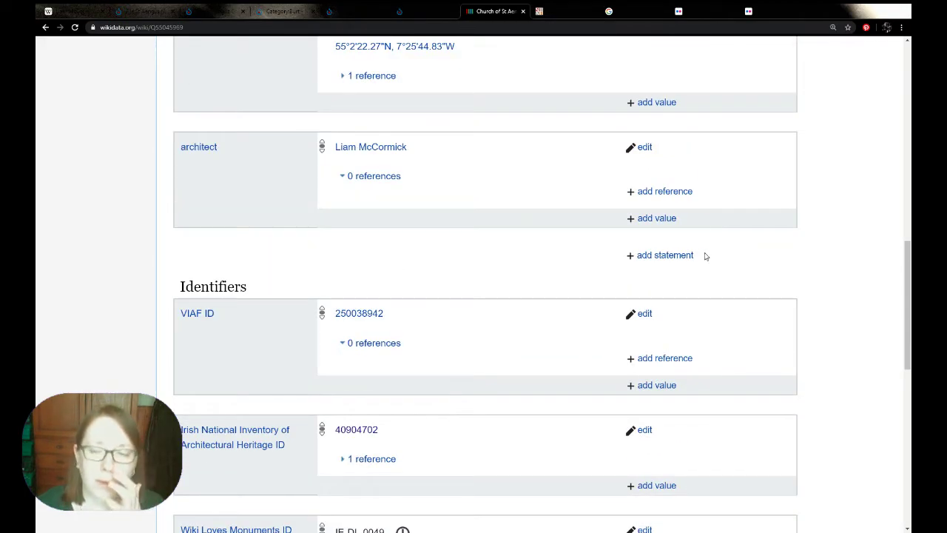
{"action": "left_click", "coordinate": [680, 255]}
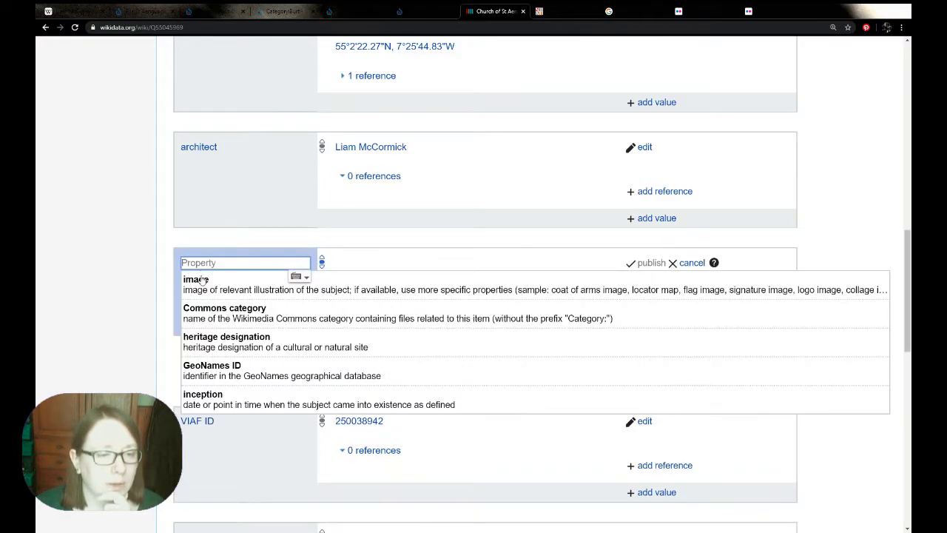
{"action": "left_click", "coordinate": [218, 314]}
{"action": "key", "text": "ctrl+v"}
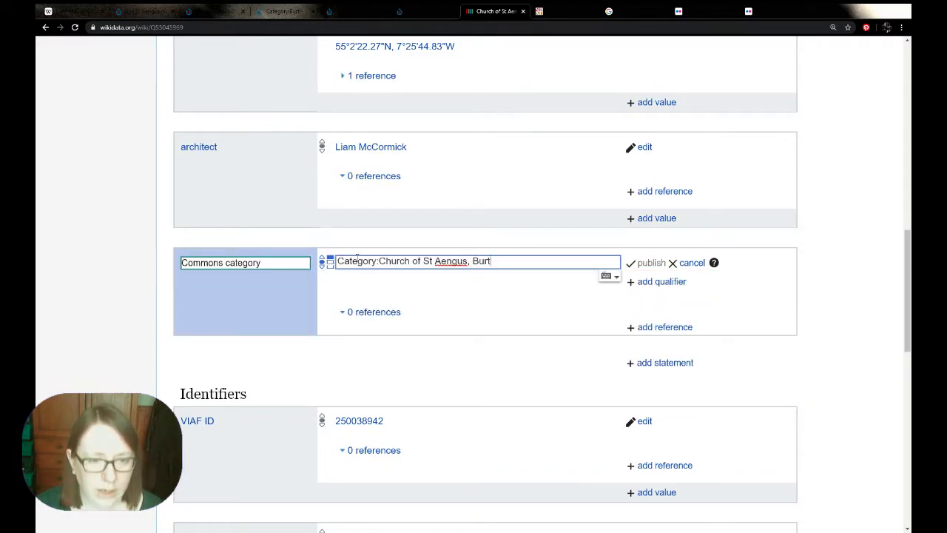
{"action": "left_click_drag", "start_coordinate": [380, 261], "coordinate": [282, 261]}
{"action": "key", "text": "BackSpace"}
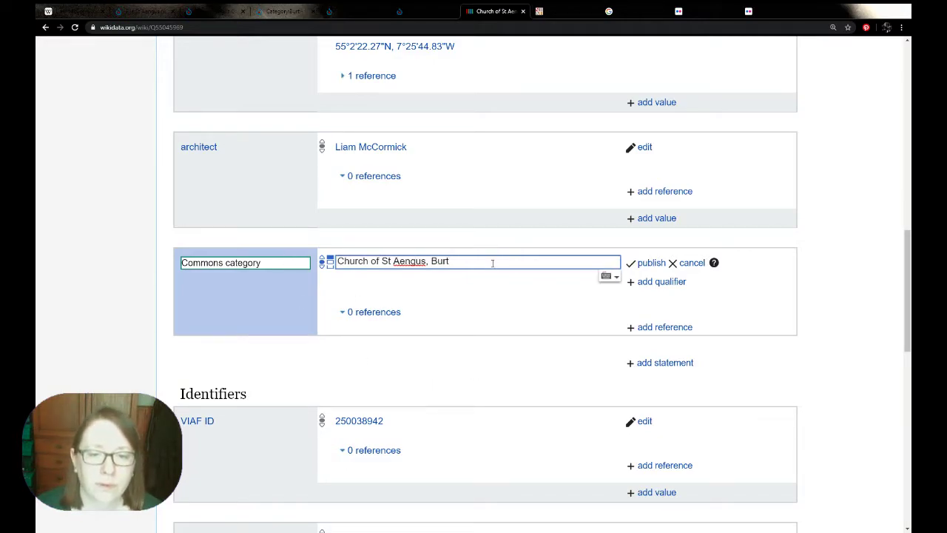
{"action": "key", "text": "Return"}
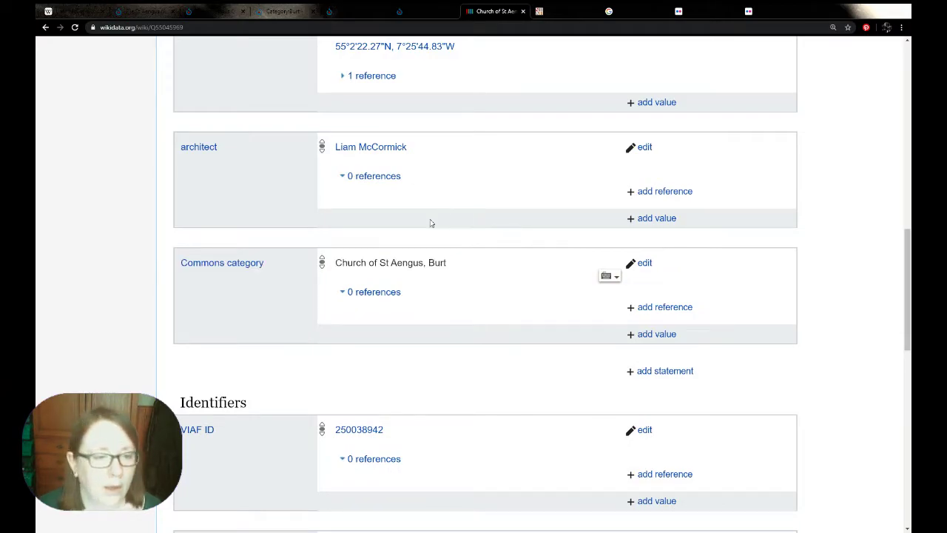
Step: Copy the page title "File:St Aengus (Burt Chapel).jpg" from the uploaded photo's page on Wikimedia Commons
{"action": "scroll", "coordinate": [492, 256], "scroll_direction": "up", "scroll_amount": 2}
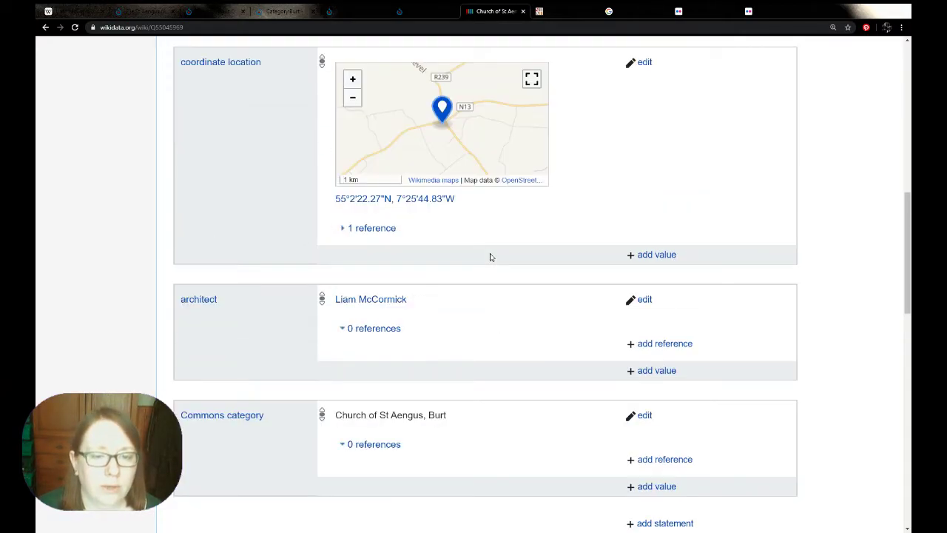
{"action": "scroll", "coordinate": [490, 257], "scroll_direction": "up", "scroll_amount": 7}
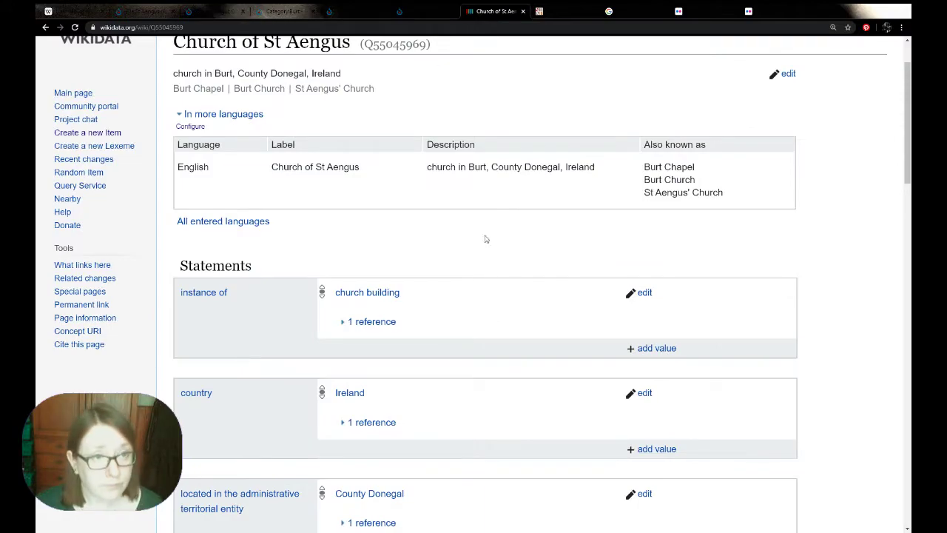
{"action": "left_click", "coordinate": [144, 11]}
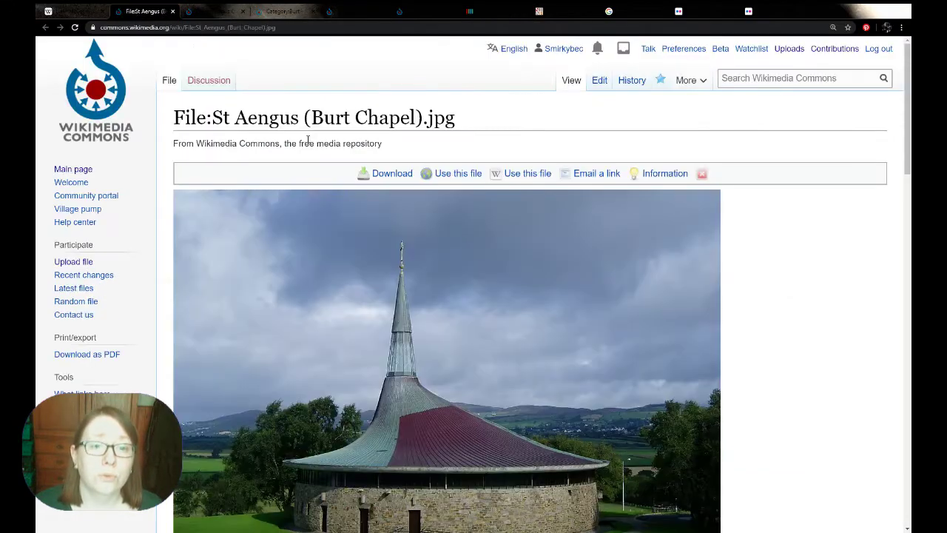
{"action": "left_click_drag", "start_coordinate": [459, 118], "coordinate": [173, 118]}
{"action": "key", "text": "ctrl+c"}
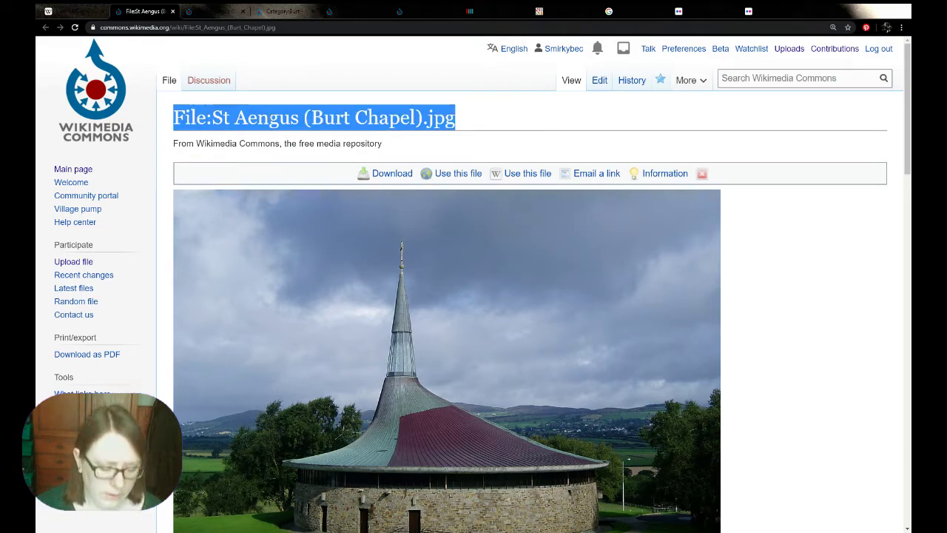
Step: Add an image statement with the value "St Aengus (Burt Chapel).jpg", without the "File:" prefix, to the church's Wikidata item and publish it
{"action": "left_click", "coordinate": [492, 11]}
{"action": "scroll", "coordinate": [494, 295], "scroll_direction": "down", "scroll_amount": 4}
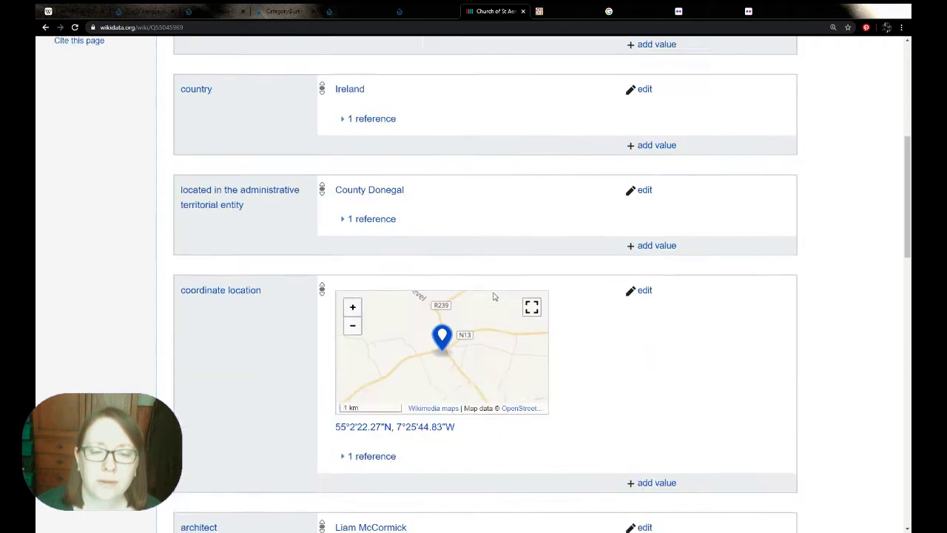
{"action": "scroll", "coordinate": [518, 311], "scroll_direction": "down", "scroll_amount": 4}
{"action": "scroll", "coordinate": [685, 381], "scroll_direction": "down", "scroll_amount": 1}
{"action": "left_click", "coordinate": [685, 379]}
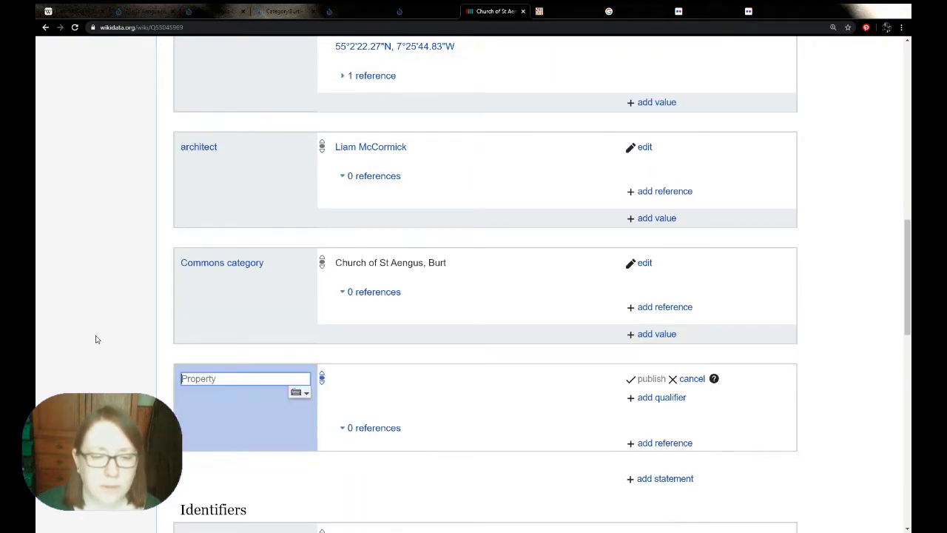
{"action": "left_click", "coordinate": [192, 395]}
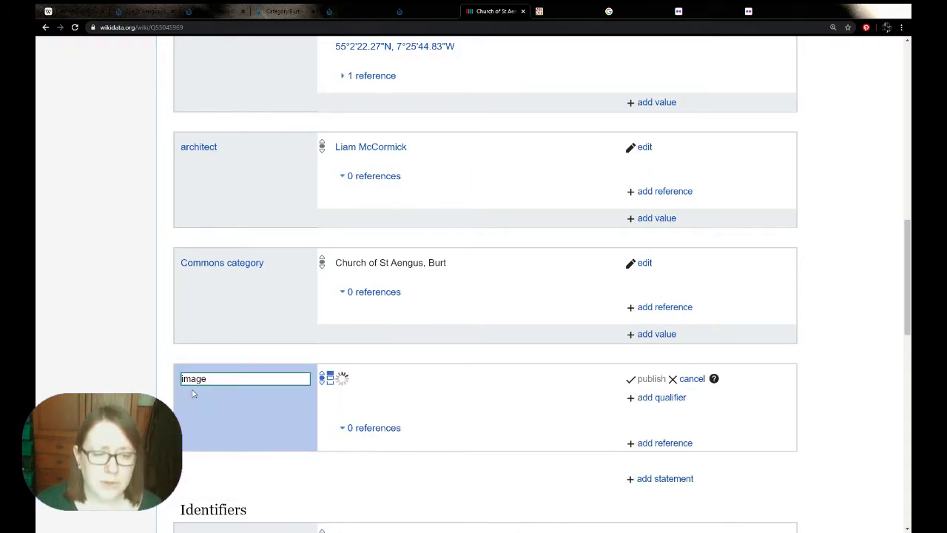
{"action": "key", "text": "ctrl+v"}
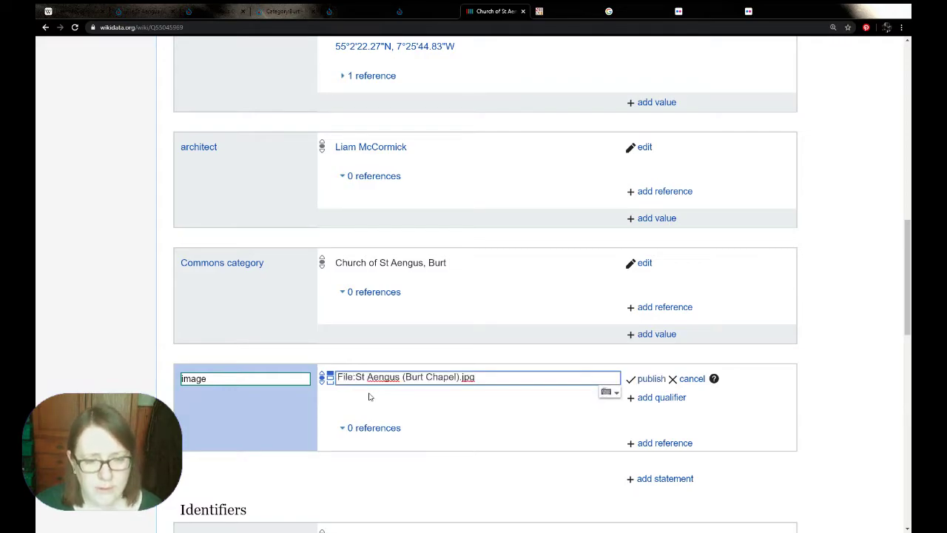
{"action": "left_click", "coordinate": [501, 404]}
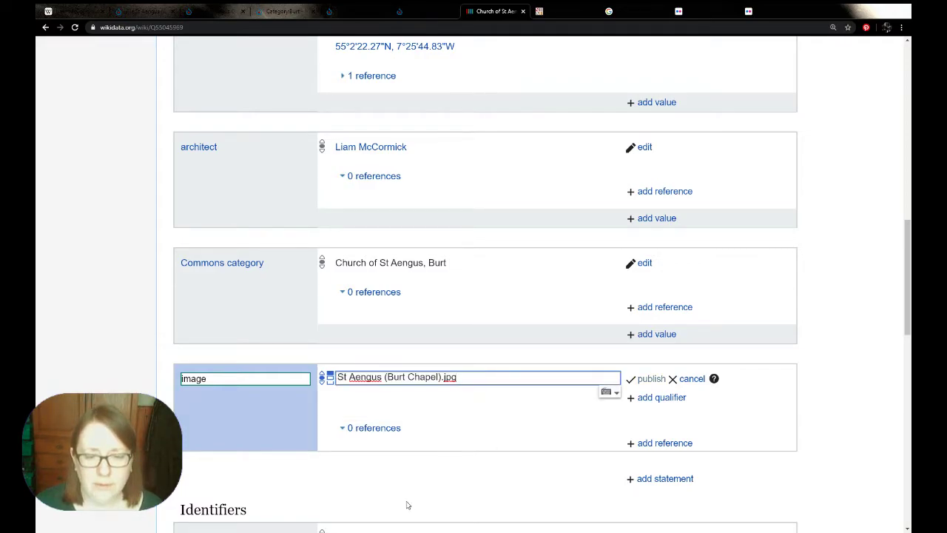
{"action": "left_click", "coordinate": [649, 379]}
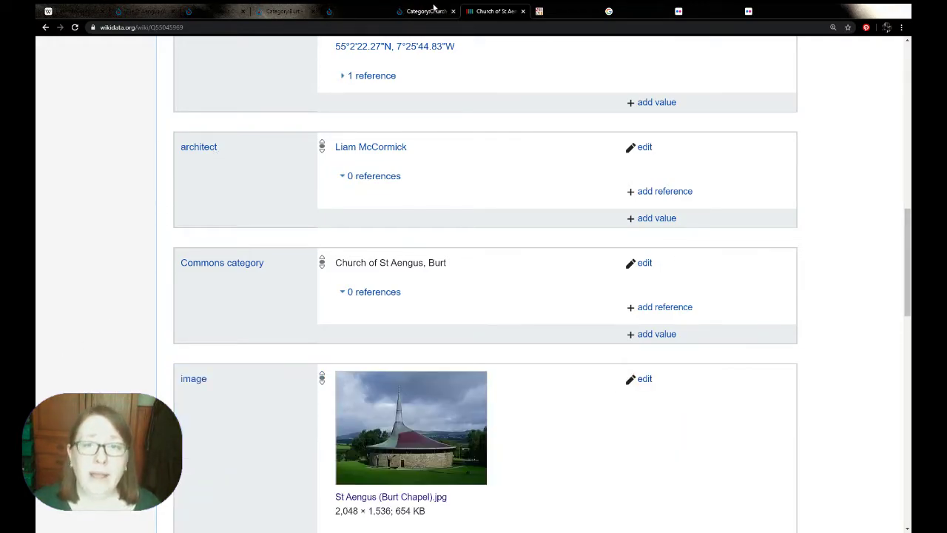
Step: Reload the new Commons category page to check its Wikidata infobox, and copy the name "Church of St Aengus, Burt" from its title
{"action": "left_click", "coordinate": [441, 7]}
{"action": "triple_click", "coordinate": [373, 207]}
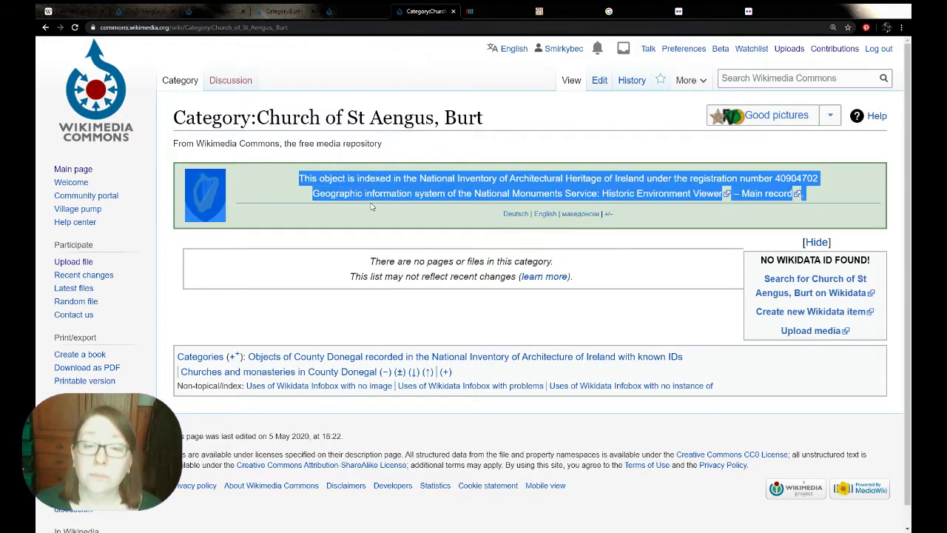
{"action": "left_click", "coordinate": [74, 28]}
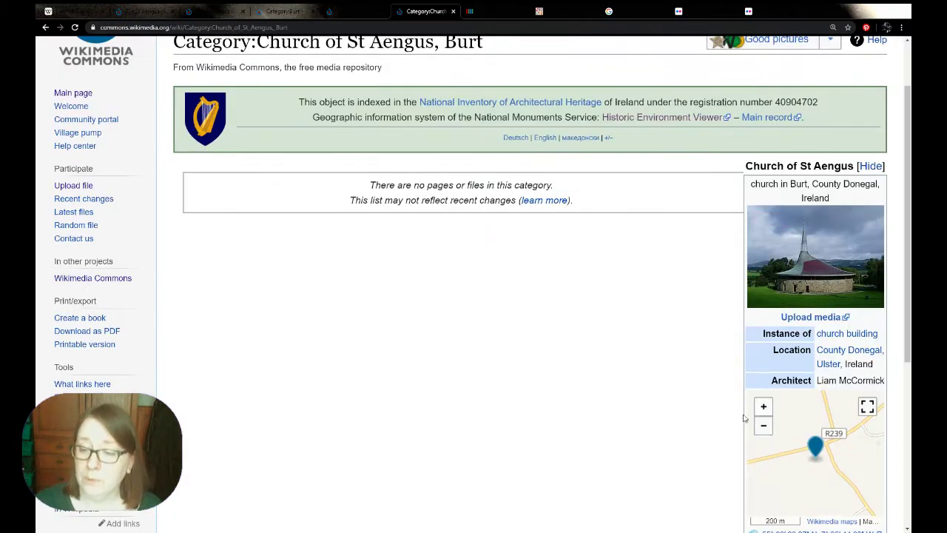
{"action": "scroll", "coordinate": [694, 407], "scroll_direction": "down", "scroll_amount": 2}
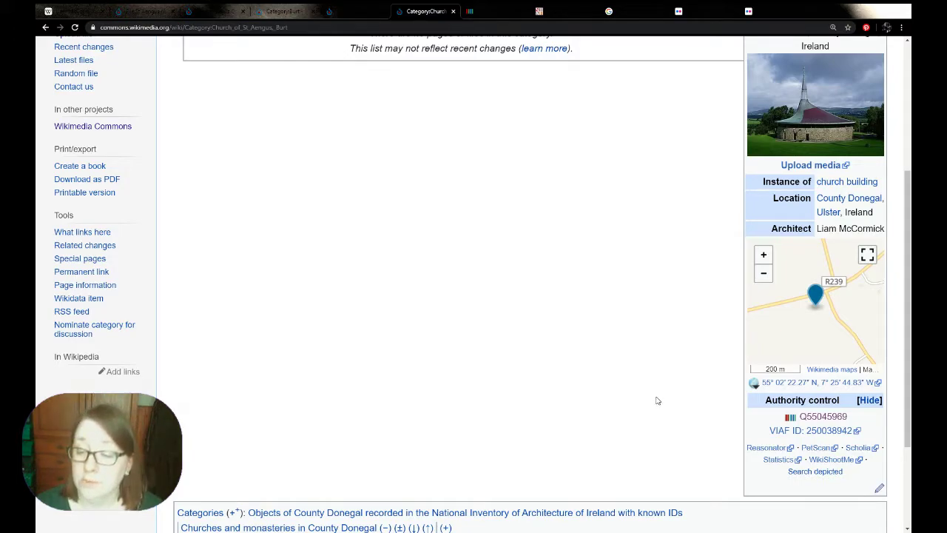
{"action": "scroll", "coordinate": [659, 397], "scroll_direction": "up", "scroll_amount": 3}
{"action": "left_click_drag", "start_coordinate": [484, 119], "coordinate": [258, 120]}
{"action": "key", "text": "ctrl+c"}
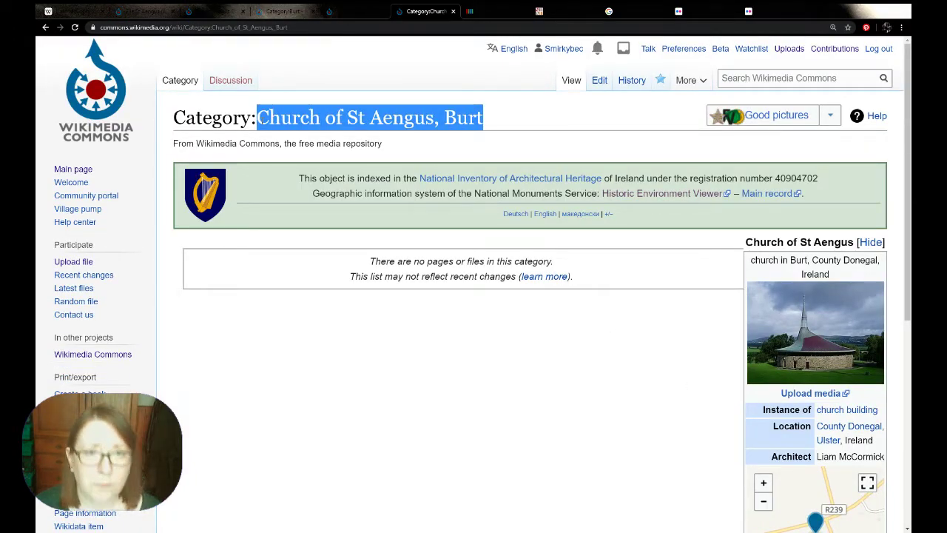
Step: Close the Bundoran church category page and open the three existing St Aengus church photos from Category:Burt
{"action": "left_click", "coordinate": [348, 9]}
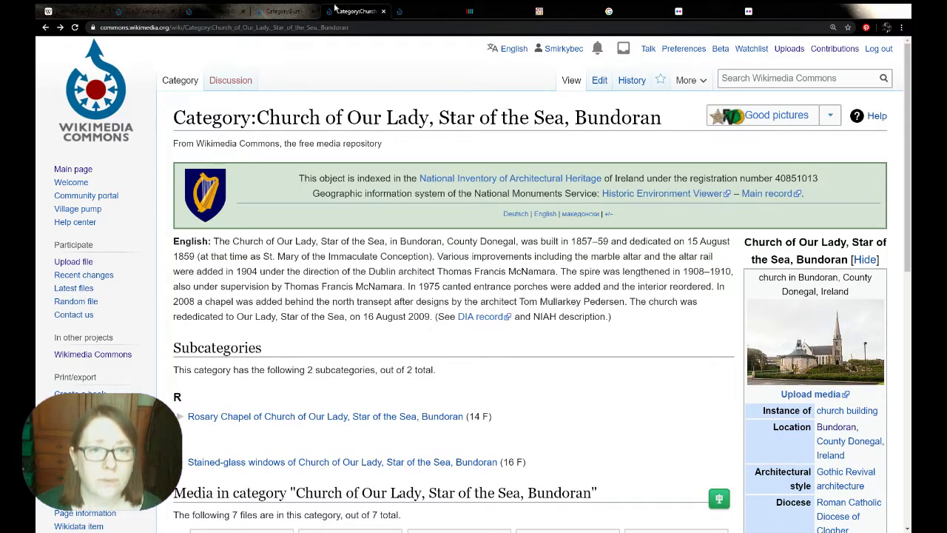
{"action": "left_click", "coordinate": [383, 11]}
{"action": "left_click", "coordinate": [305, 11]}
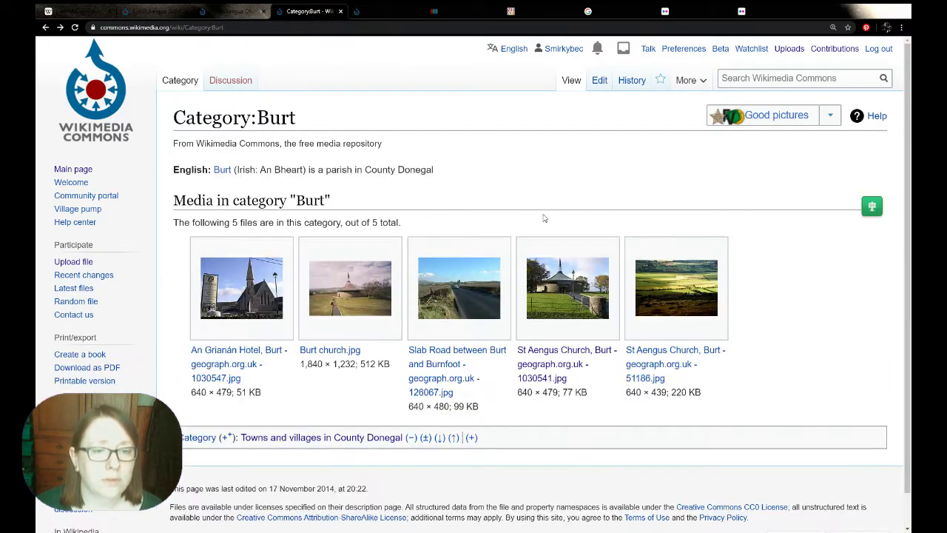
{"action": "middle_click", "coordinate": [363, 304]}
{"action": "middle_click", "coordinate": [557, 296]}
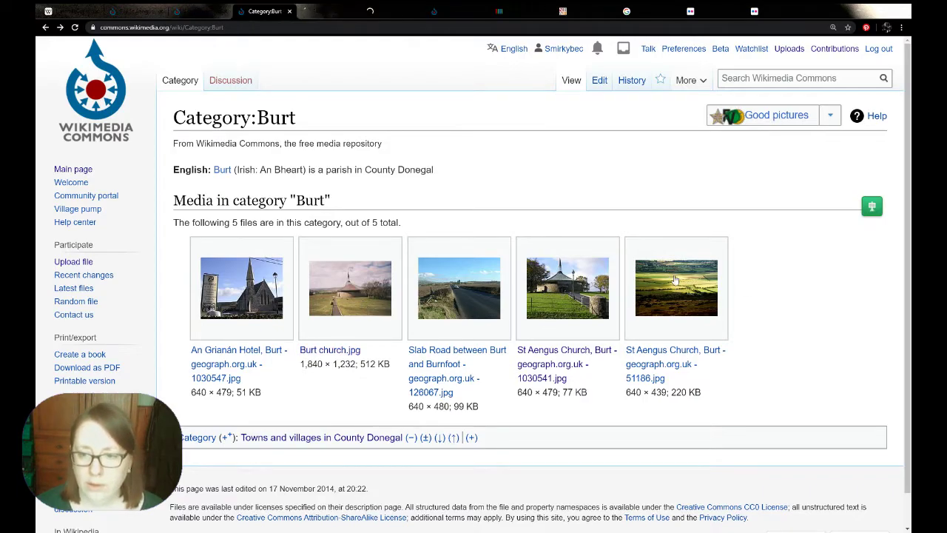
{"action": "left_click", "coordinate": [703, 282]}
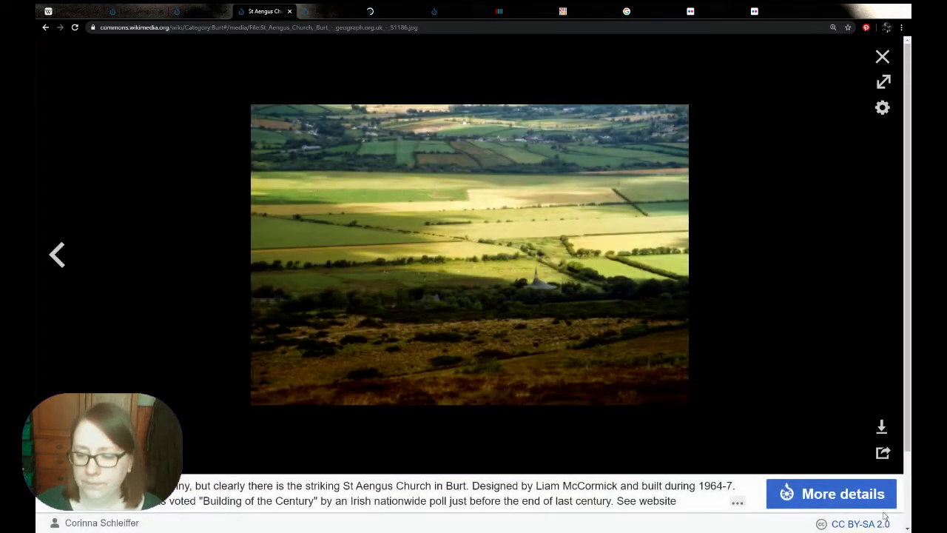
Step: On the uploaded Burt Chapel photo's page, remove the category Burt, add "Church of St Aengus, Burt", and save the category changes
{"action": "left_click", "coordinate": [128, 13]}
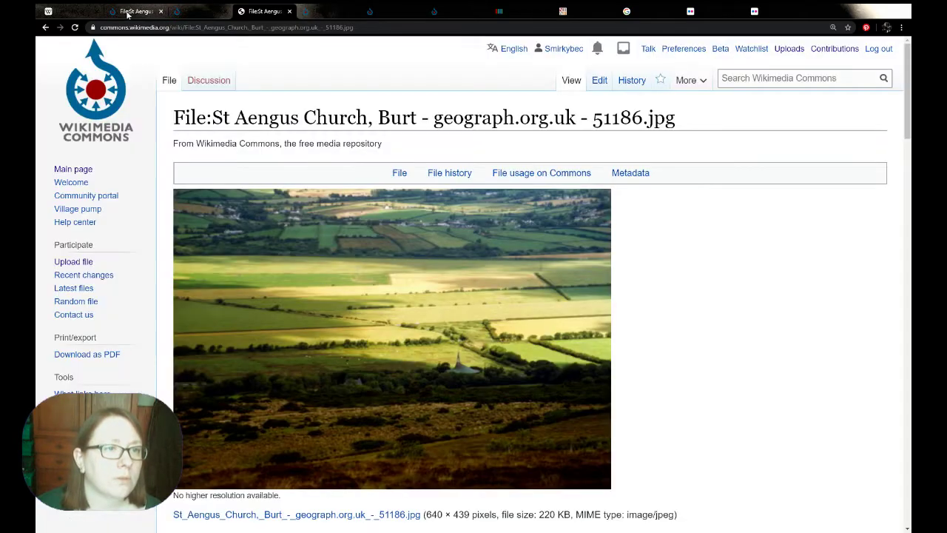
{"action": "middle_click", "coordinate": [127, 14]}
{"action": "left_click", "coordinate": [553, 148]}
{"action": "scroll", "coordinate": [791, 153], "scroll_direction": "down", "scroll_amount": 2}
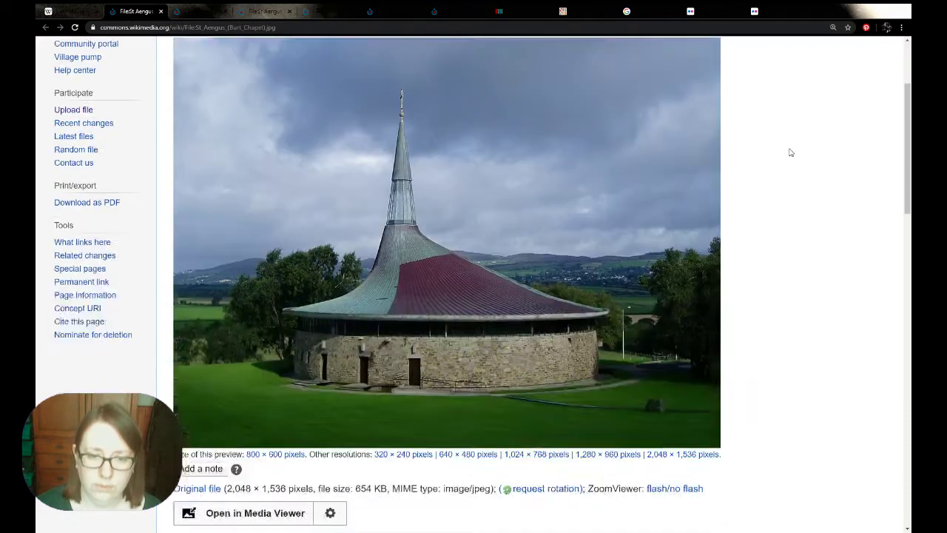
{"action": "scroll", "coordinate": [790, 153], "scroll_direction": "down", "scroll_amount": 15}
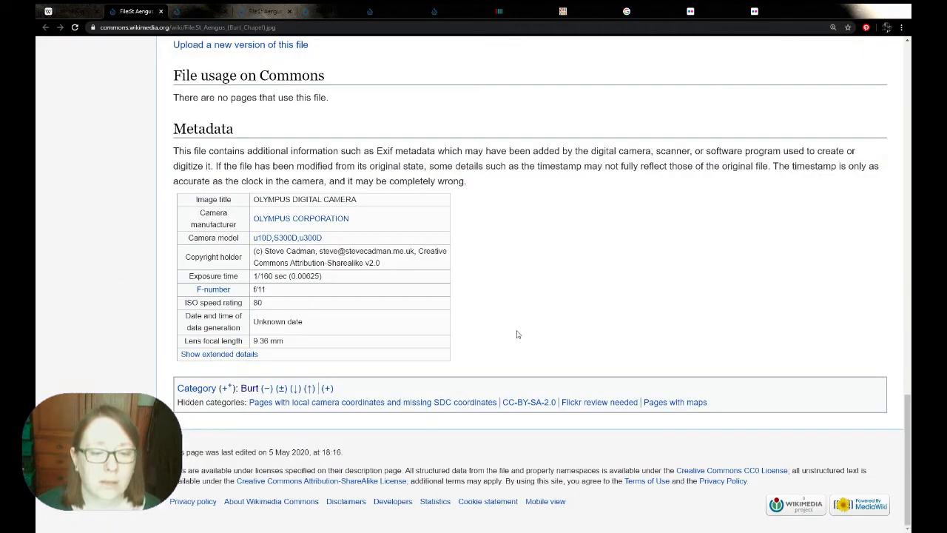
{"action": "left_click", "coordinate": [228, 388]}
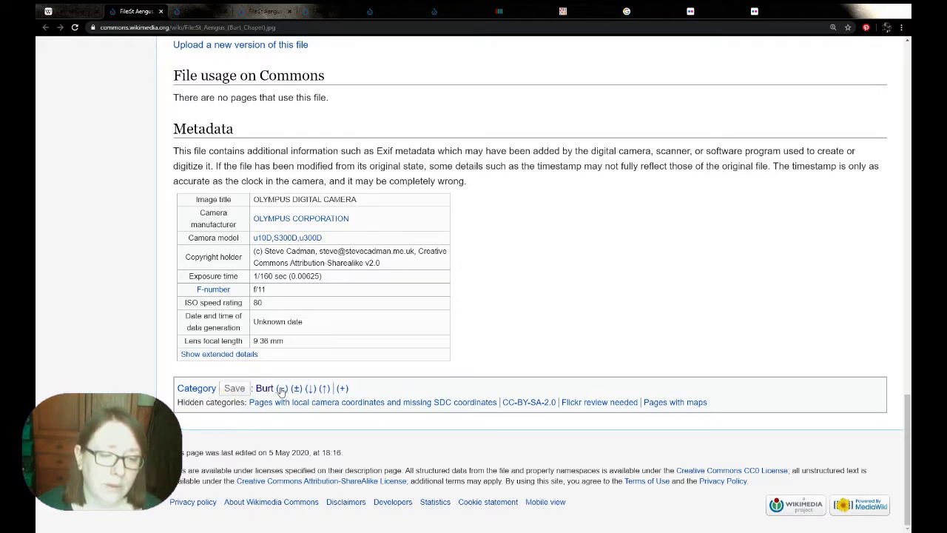
{"action": "left_click", "coordinate": [281, 391]}
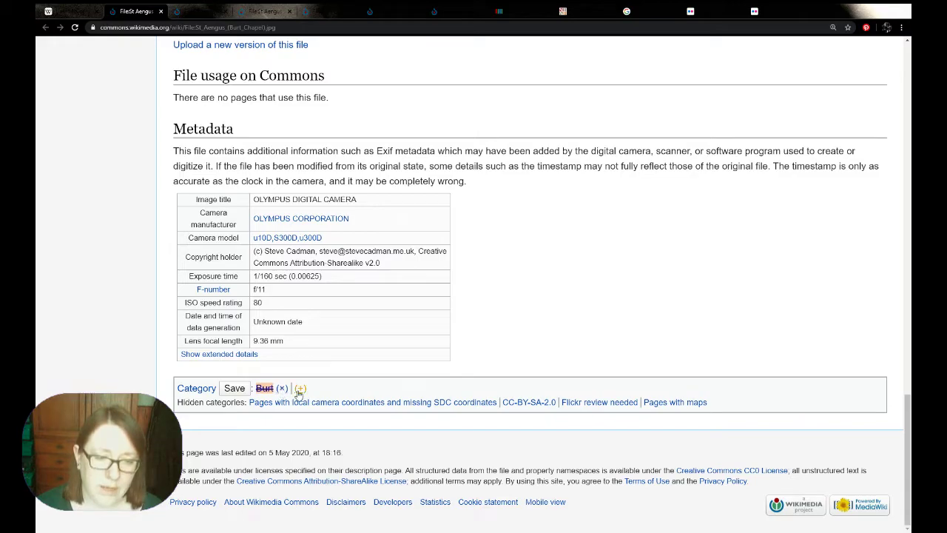
{"action": "left_click", "coordinate": [298, 389]}
{"action": "key", "text": "ctrl+v"}
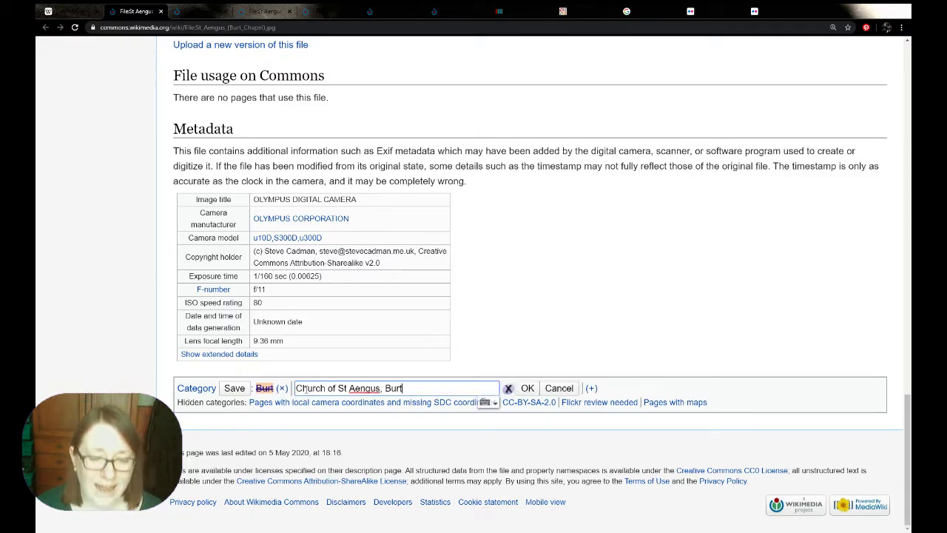
{"action": "left_click", "coordinate": [528, 390]}
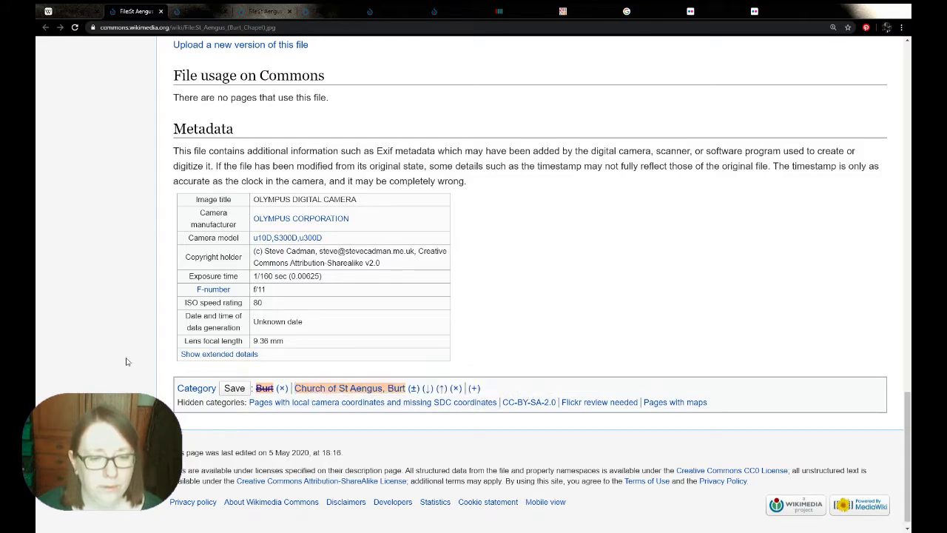
{"action": "left_click", "coordinate": [234, 389]}
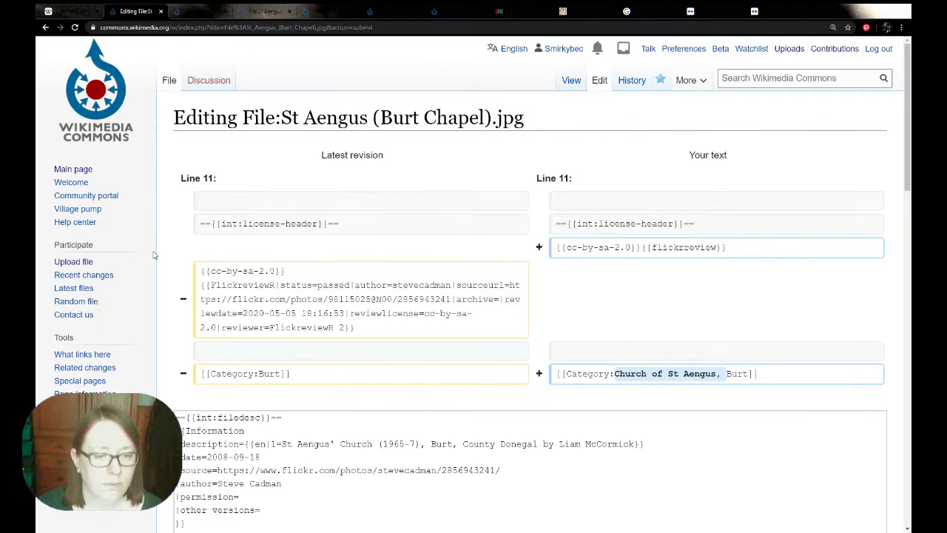
Step: Review the prefilled HotCat edit summary for the Burt Chapel photo's category change and publish the edit
{"action": "scroll", "coordinate": [153, 254], "scroll_direction": "down", "scroll_amount": 10}
{"action": "left_click", "coordinate": [682, 333]}
{"action": "left_click_drag", "start_coordinate": [682, 333], "coordinate": [107, 342]}
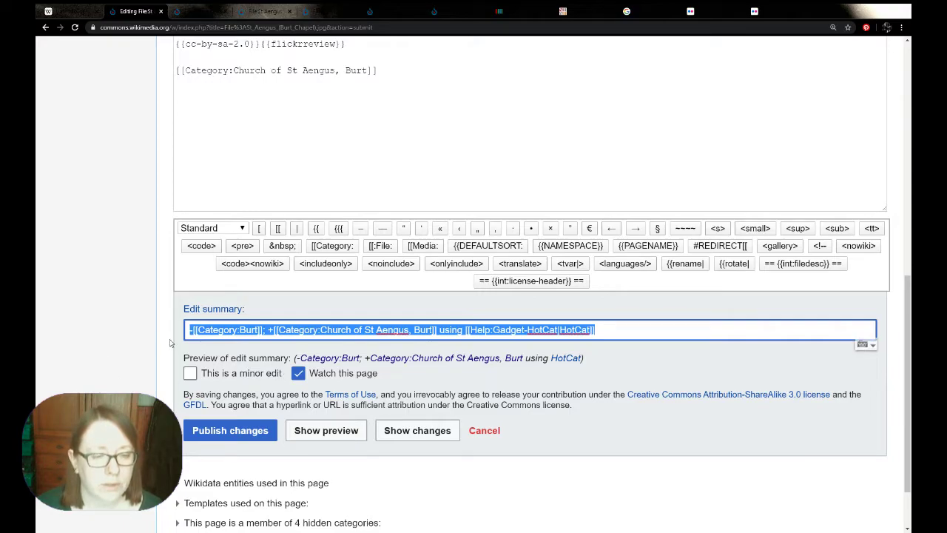
{"action": "left_click_drag", "start_coordinate": [264, 330], "coordinate": [171, 336]}
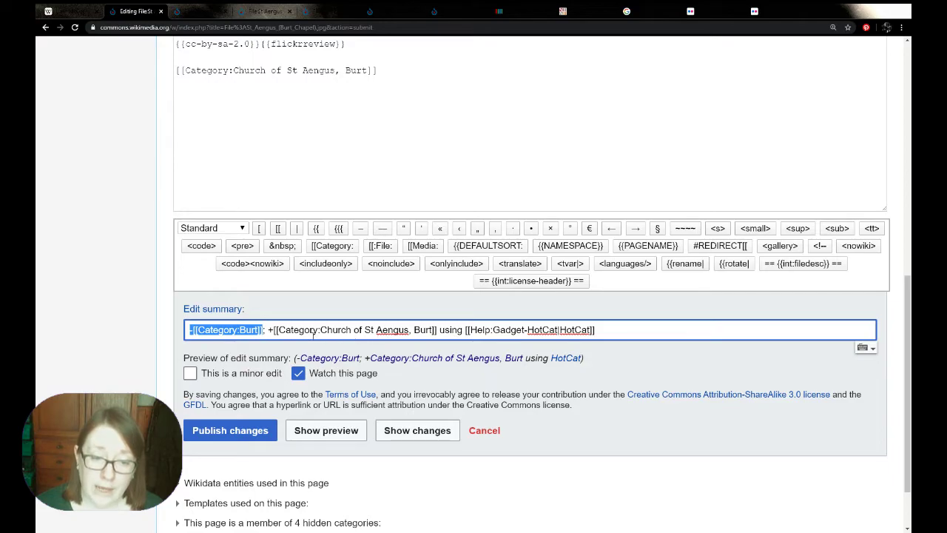
{"action": "left_click", "coordinate": [230, 430]}
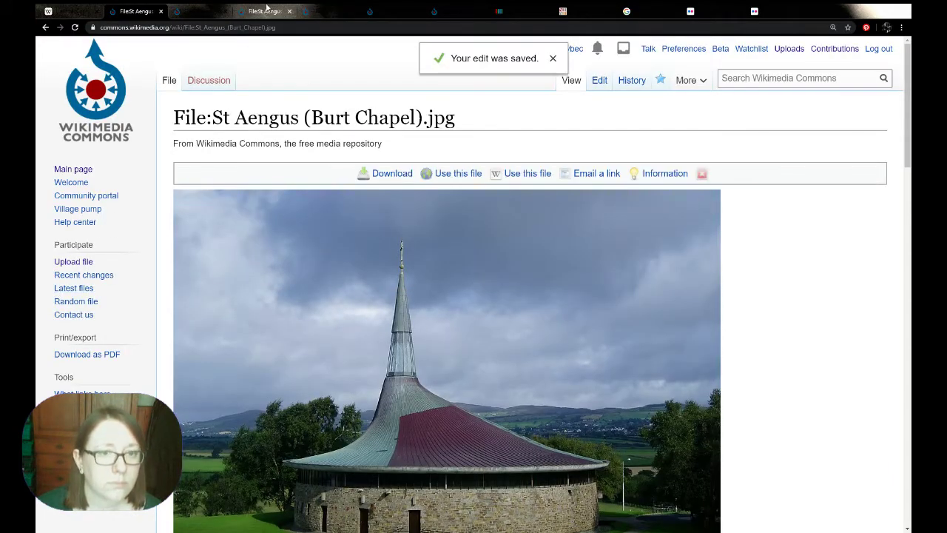
Step: Edit the "St Aengus Church, Burt - geograph.org.uk - 1030541.jpg" page source, replacing Burt in its category line with "Church of St Aengus, Burt"
{"action": "left_click", "coordinate": [209, 9]}
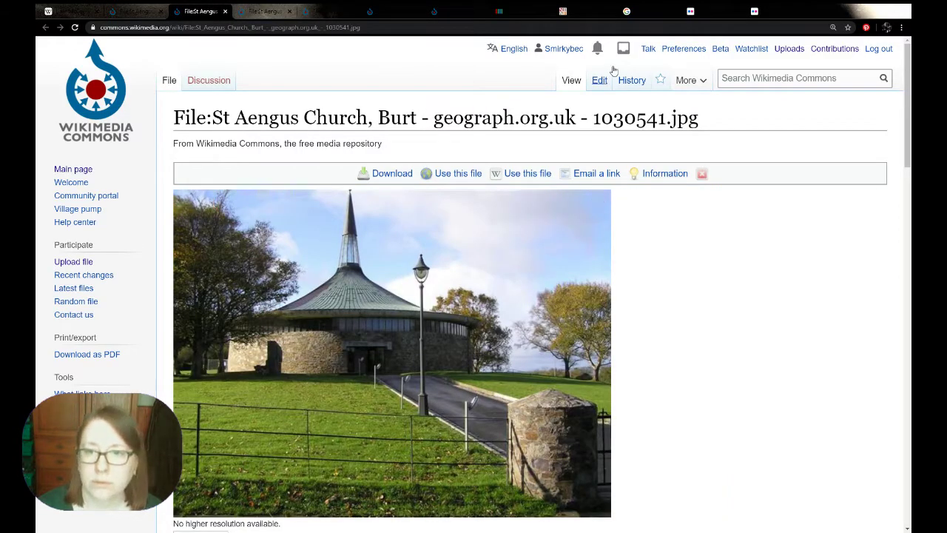
{"action": "left_click_drag", "start_coordinate": [907, 77], "coordinate": [909, 129]}
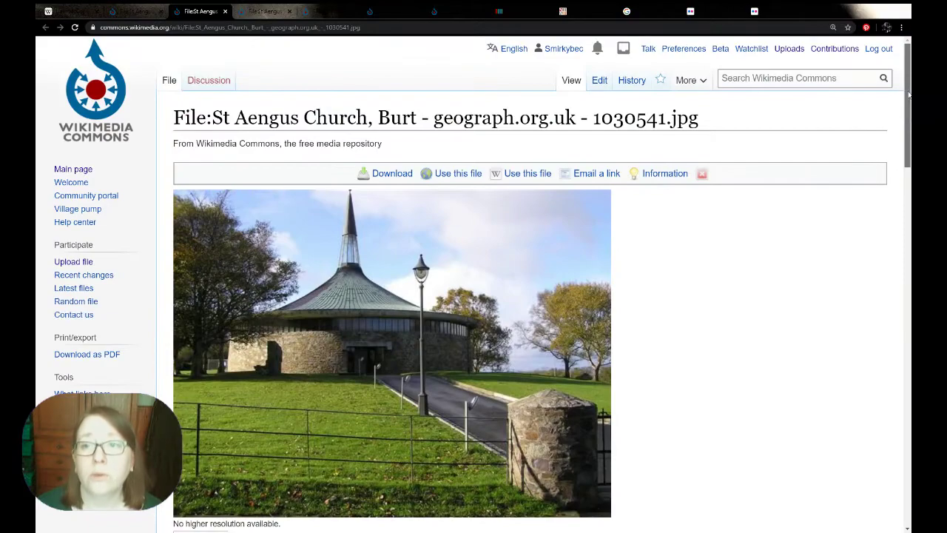
{"action": "left_click", "coordinate": [605, 84]}
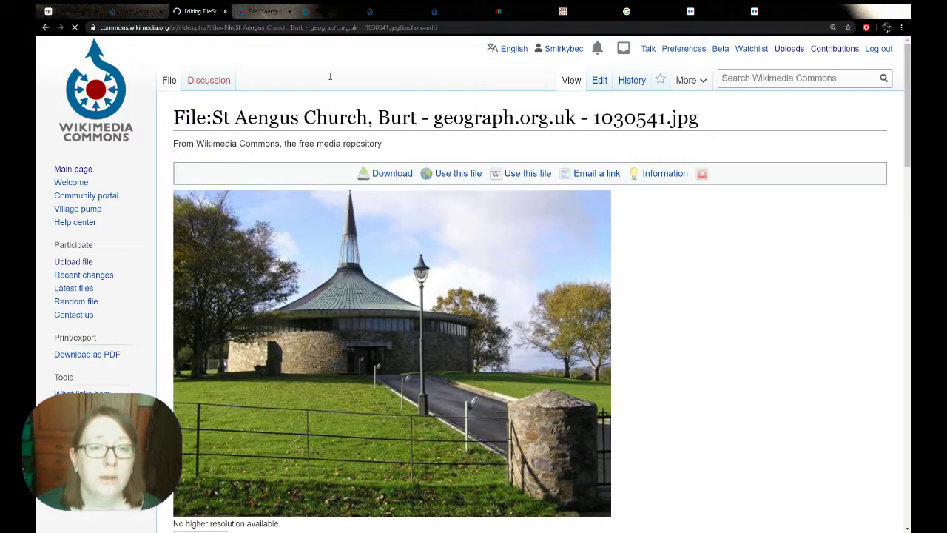
{"action": "scroll", "coordinate": [148, 215], "scroll_direction": "down", "scroll_amount": 3}
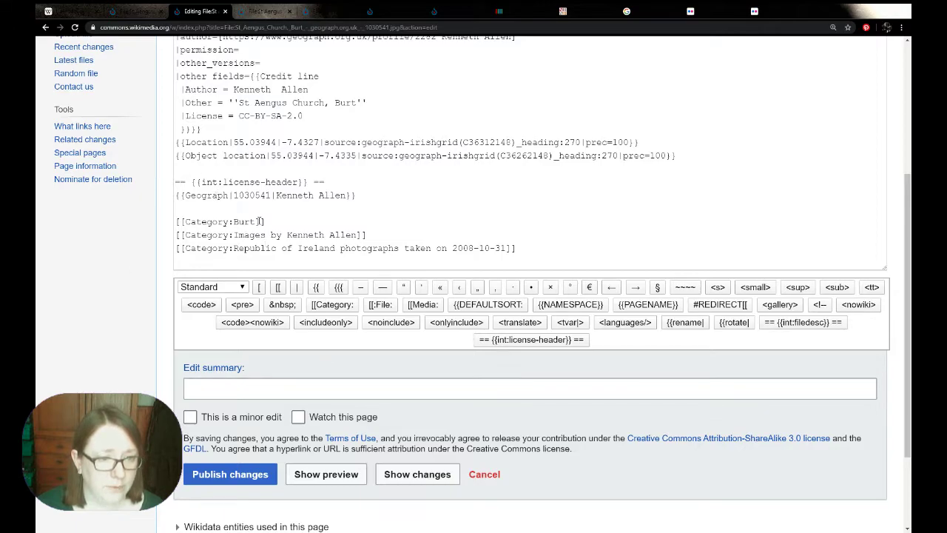
{"action": "left_click_drag", "start_coordinate": [256, 221], "coordinate": [233, 221]}
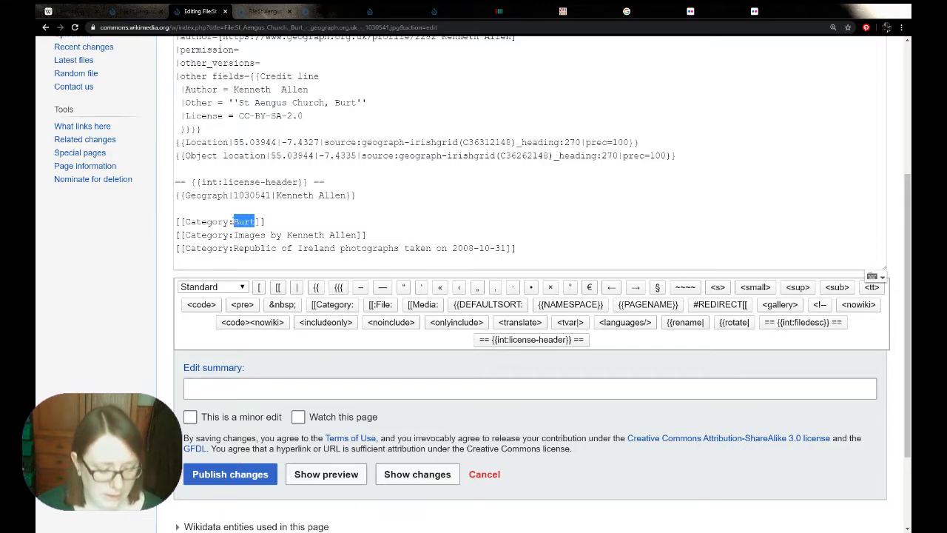
{"action": "type", "text": "Church of St Aengus, Burt"}
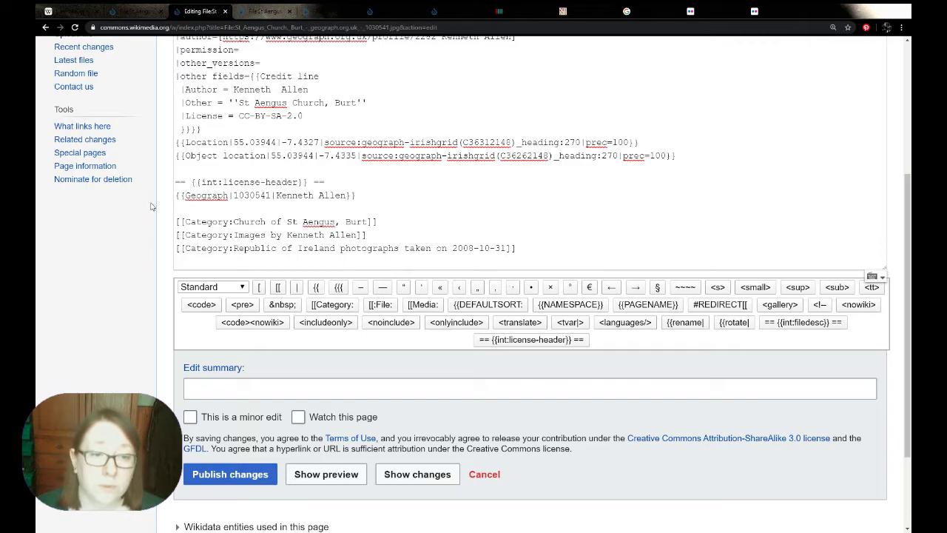
Step: Publish the category change with the edit summary "updating category" and check the category list on the photo's page
{"action": "left_click", "coordinate": [345, 388]}
{"action": "type", "text": "updating"}
{"action": "type", "text": " caet"}
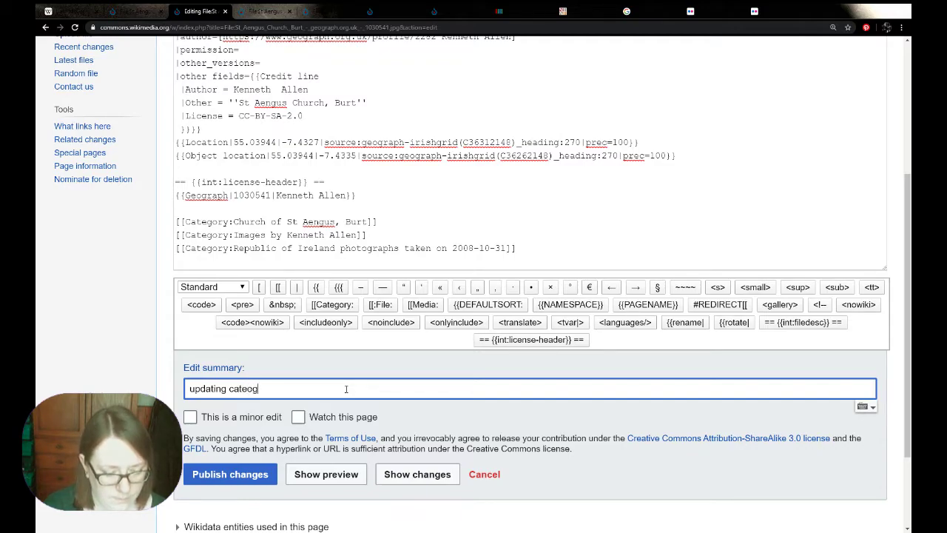
{"action": "type", "text": "ory"}
{"action": "left_click", "coordinate": [233, 483]}
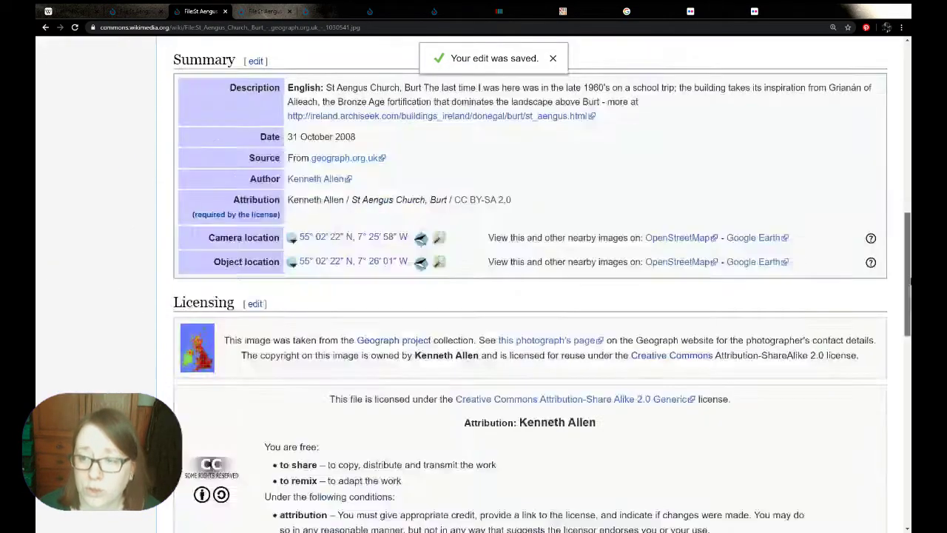
{"action": "scroll", "coordinate": [450, 444], "scroll_direction": "down", "scroll_amount": 20}
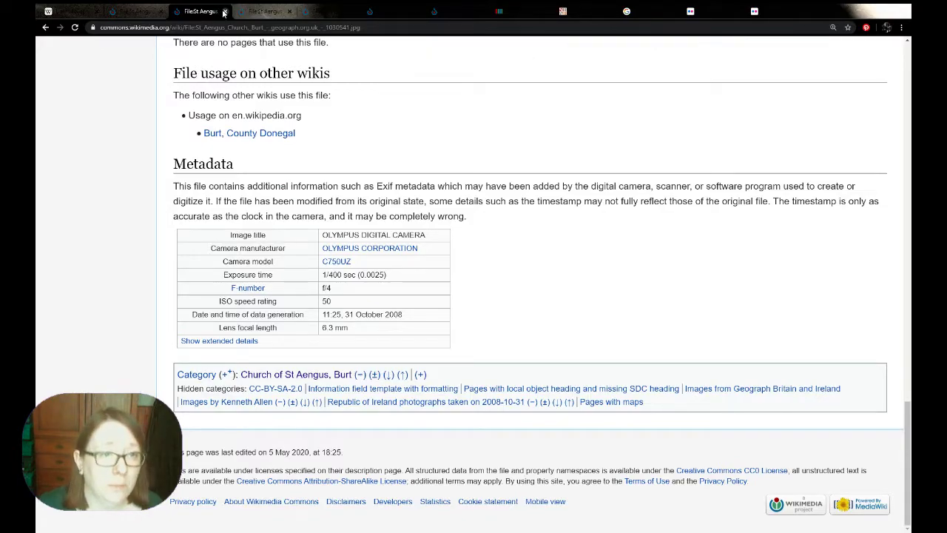
Step: Edit the "St Aengus Church, Burt - geograph.org.uk - 51186.jpg" page source, replacing category Burt with "Church of St Aengus, Burt" and deleting "Churches in Ireland"
{"action": "left_click", "coordinate": [225, 12]}
{"action": "left_click", "coordinate": [599, 81]}
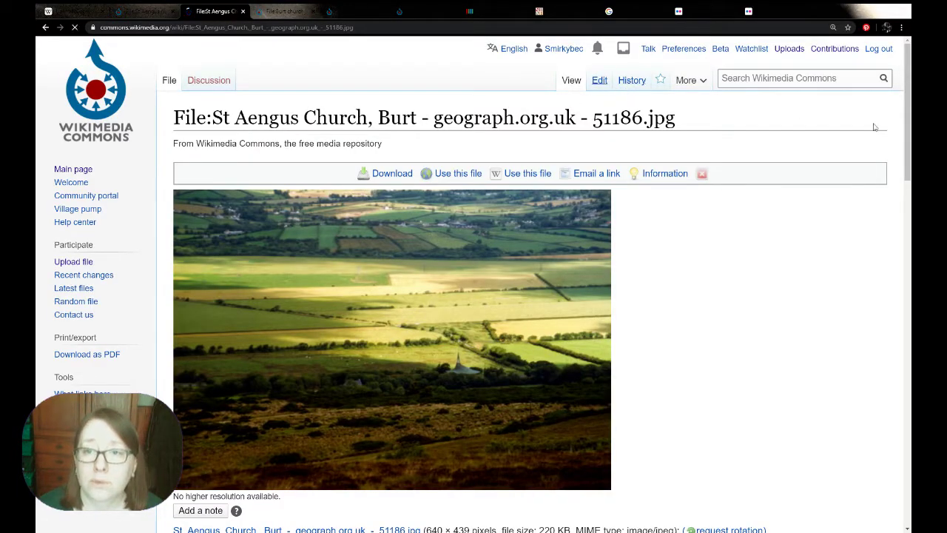
{"action": "scroll", "coordinate": [474, 296], "scroll_direction": "down", "scroll_amount": 3}
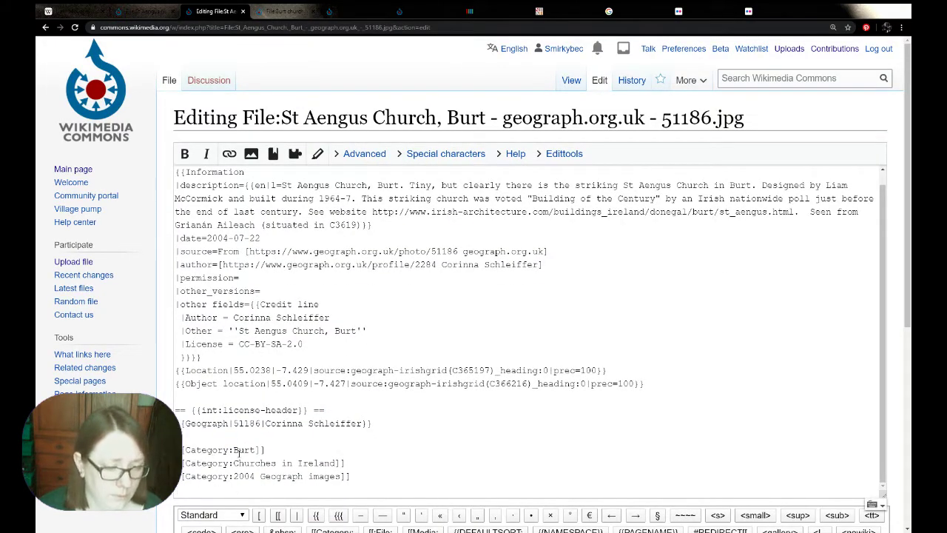
{"action": "double_click", "coordinate": [238, 450]}
{"action": "left_click", "coordinate": [254, 450]}
{"action": "left_click_drag", "start_coordinate": [254, 450], "coordinate": [233, 450]}
{"action": "left_click", "coordinate": [252, 450]}
{"action": "type", "text": "Church of St Aengus, Burt"}
{"action": "left_click_drag", "start_coordinate": [359, 460], "coordinate": [183, 463]}
{"action": "key", "text": "BackSpace"}
{"action": "key", "text": "BackSpace"}
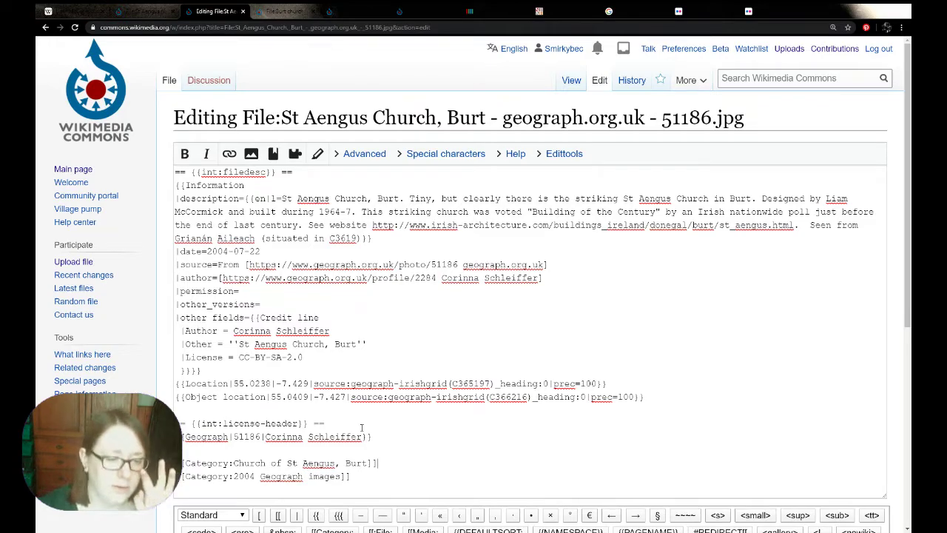
Step: Publish the category changes with the edit summary "updating categories"
{"action": "scroll", "coordinate": [266, 455], "scroll_direction": "down", "scroll_amount": 2}
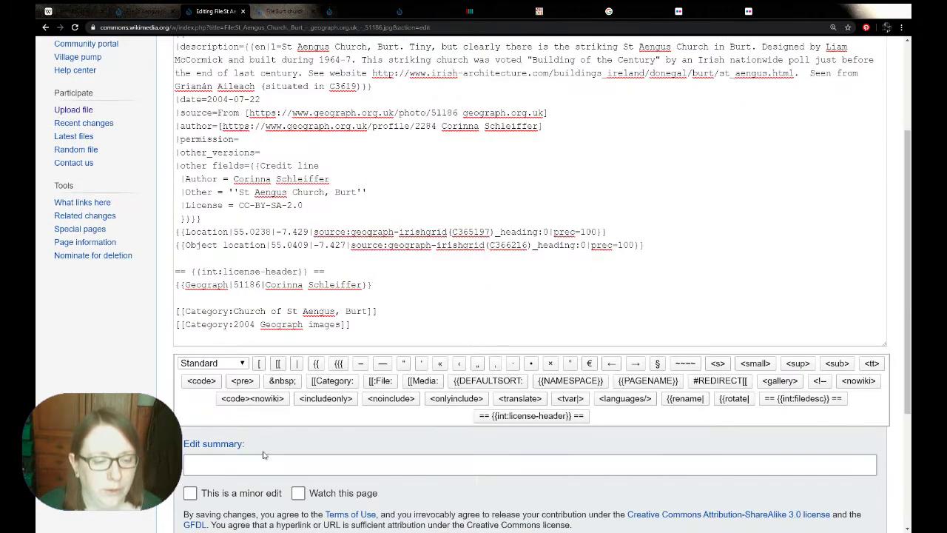
{"action": "left_click", "coordinate": [262, 465]}
{"action": "type", "text": "updatin"}
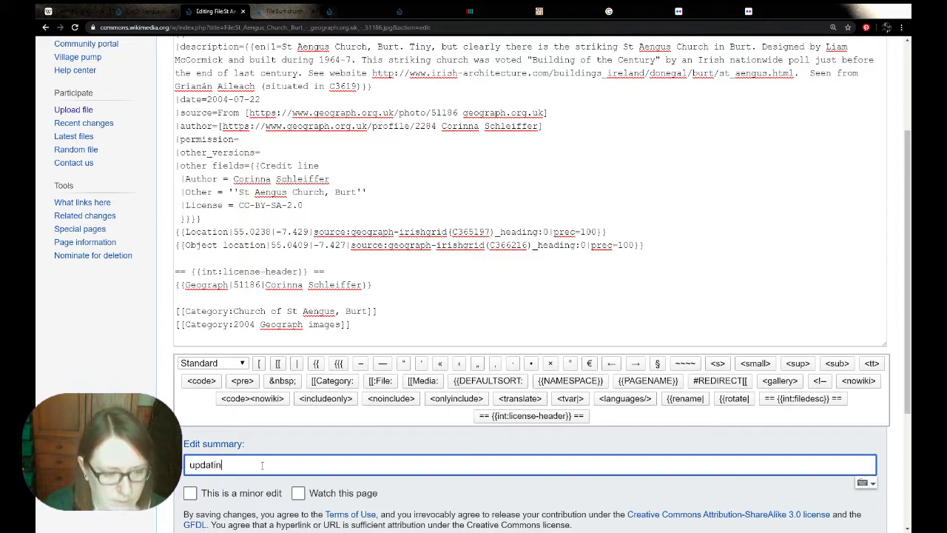
{"action": "type", "text": "g cat"}
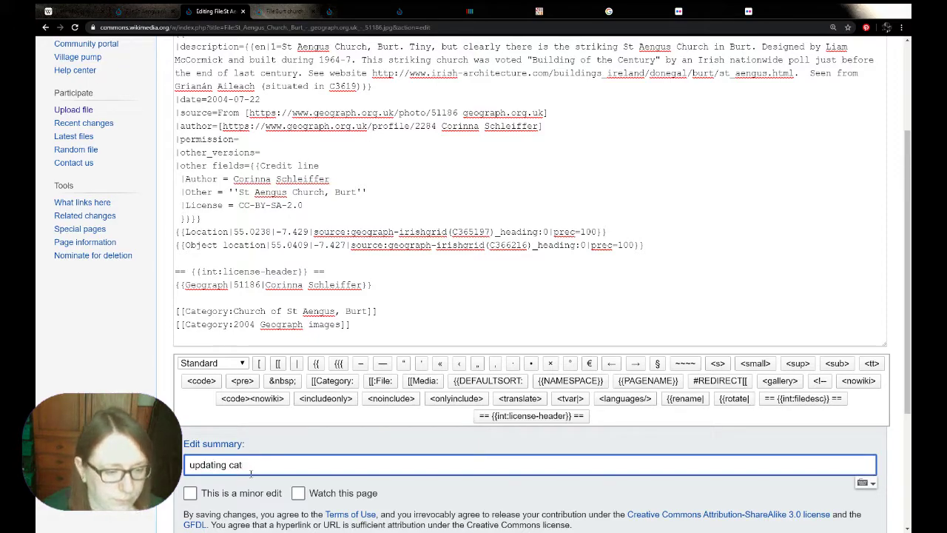
{"action": "type", "text": "egory"}
{"action": "key", "text": "BackSpace"}
{"action": "type", "text": "ies"}
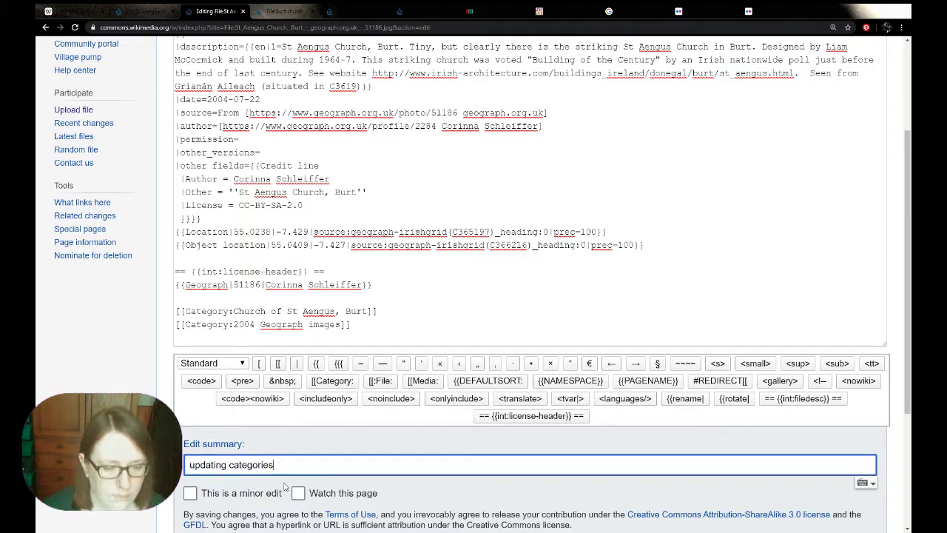
{"action": "scroll", "coordinate": [205, 474], "scroll_direction": "down", "scroll_amount": 2}
{"action": "left_click", "coordinate": [204, 404]}
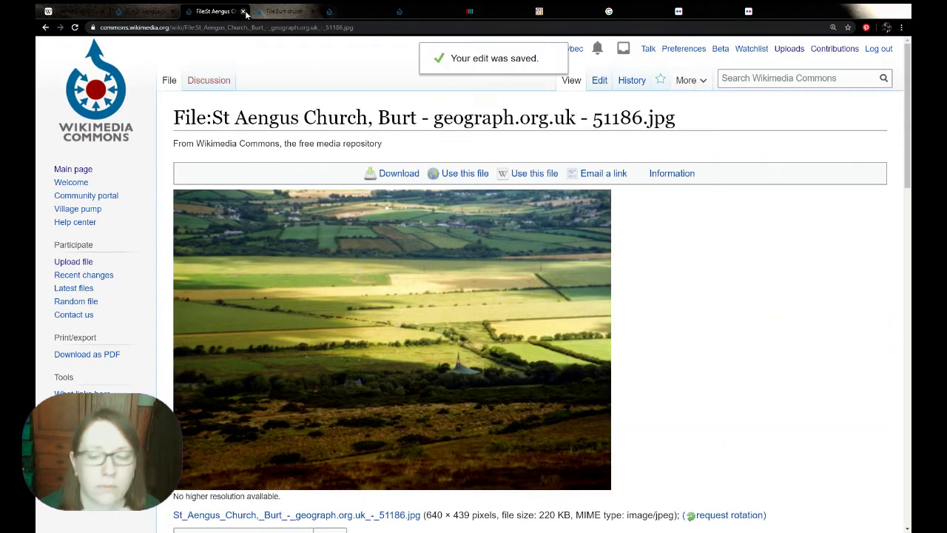
Step: In the Burt church.jpg page source, delete the category "Churches and monasteries in County Donegal" and replace Burt with "Church of St Aengus, Burt"
{"action": "left_click", "coordinate": [242, 11]}
{"action": "key", "text": "F5"}
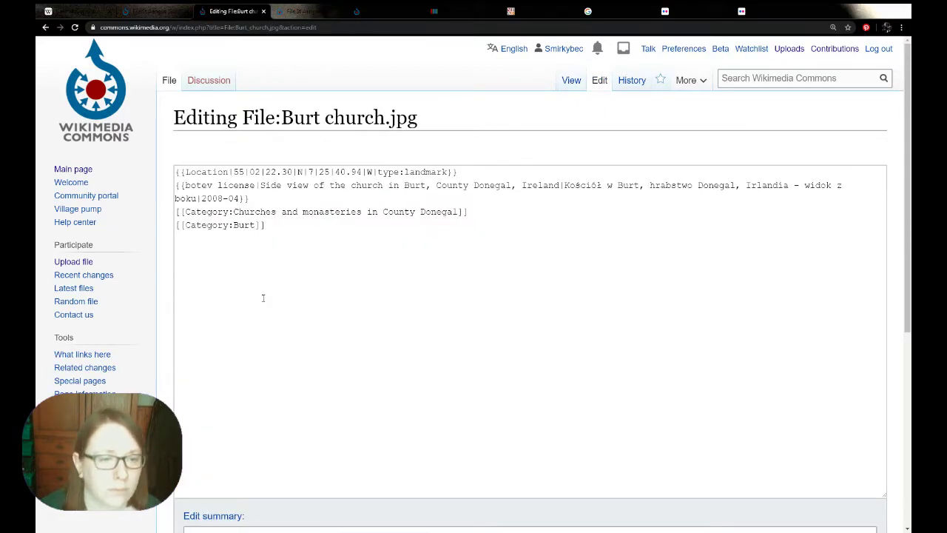
{"action": "left_click_drag", "start_coordinate": [467, 213], "coordinate": [138, 213]}
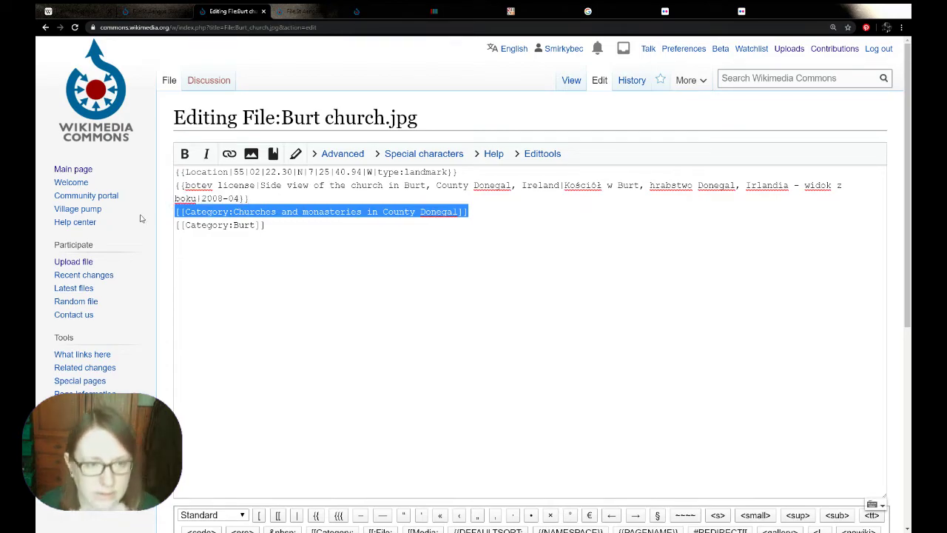
{"action": "key", "text": "Delete"}
{"action": "left_click_drag", "start_coordinate": [257, 224], "coordinate": [233, 224]}
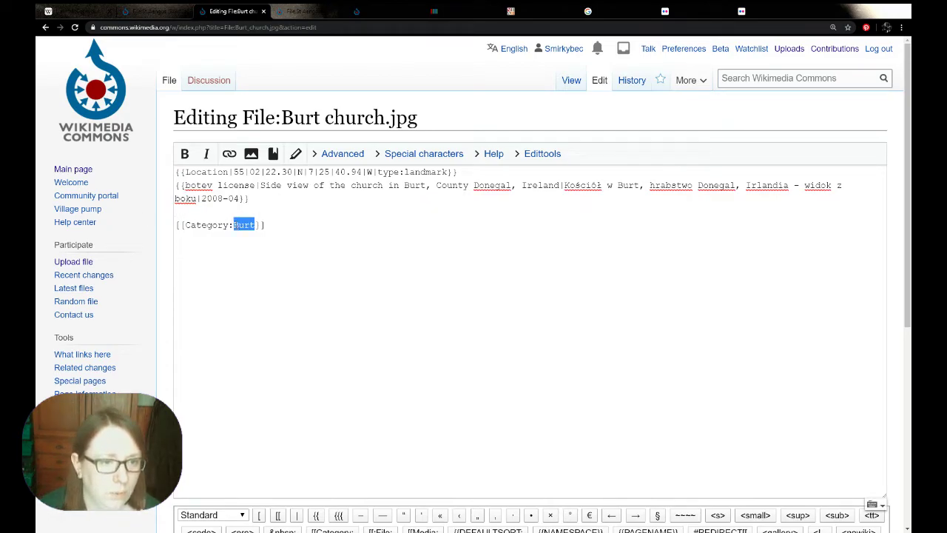
{"action": "type", "text": "Church of St Aengus, Burt"}
Step: Publish the Burt church.jpg category changes with the edit summary "creating category"
{"action": "scroll", "coordinate": [111, 344], "scroll_direction": "down", "scroll_amount": 2}
{"action": "left_click", "coordinate": [261, 464]}
{"action": "left_click", "coordinate": [260, 464]}
{"action": "left_click", "coordinate": [235, 394]}
{"action": "scroll", "coordinate": [287, 420], "scroll_direction": "down", "scroll_amount": 3}
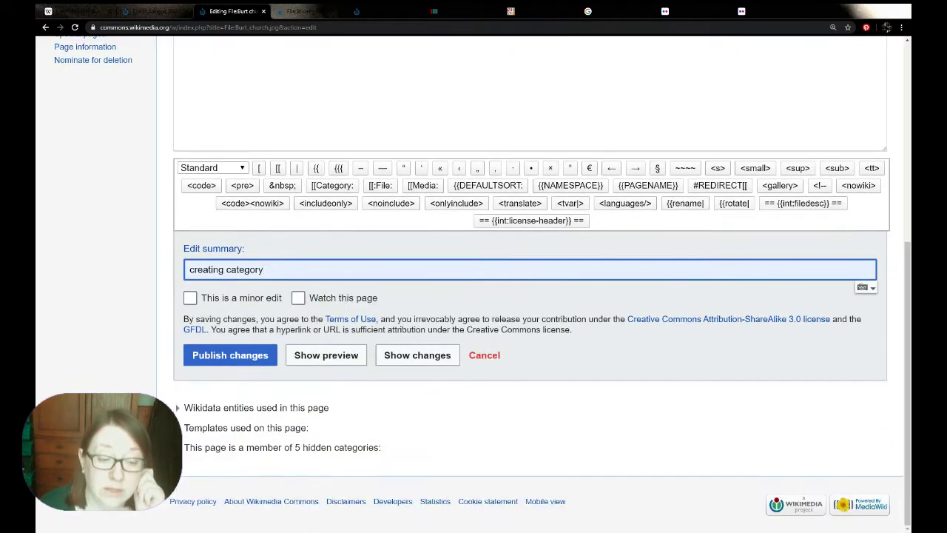
{"action": "left_click", "coordinate": [244, 355]}
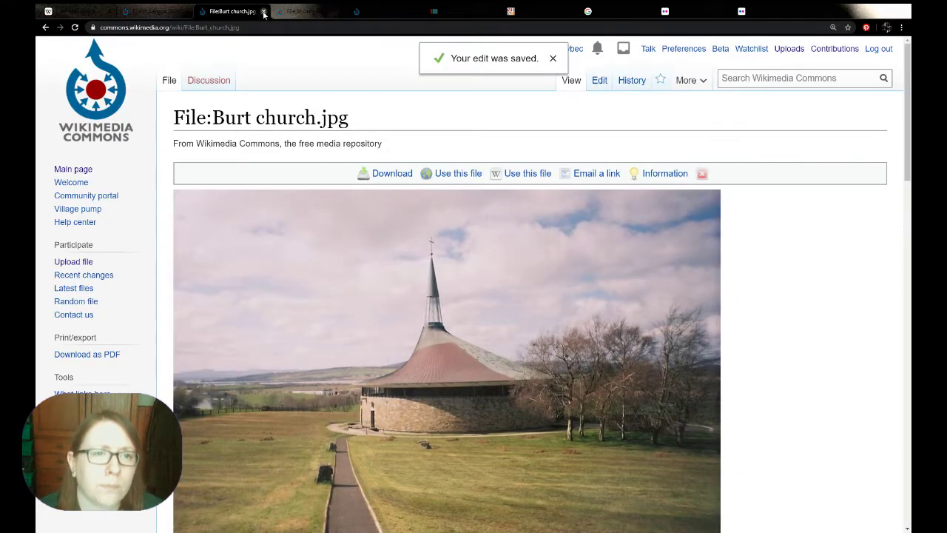
Step: Check the category lines in the duplicate "St Aengus Church, Burt - geograph.org.uk - 1030541.jpg" page source and close it without editing
{"action": "left_click", "coordinate": [263, 11]}
{"action": "left_click", "coordinate": [598, 81]}
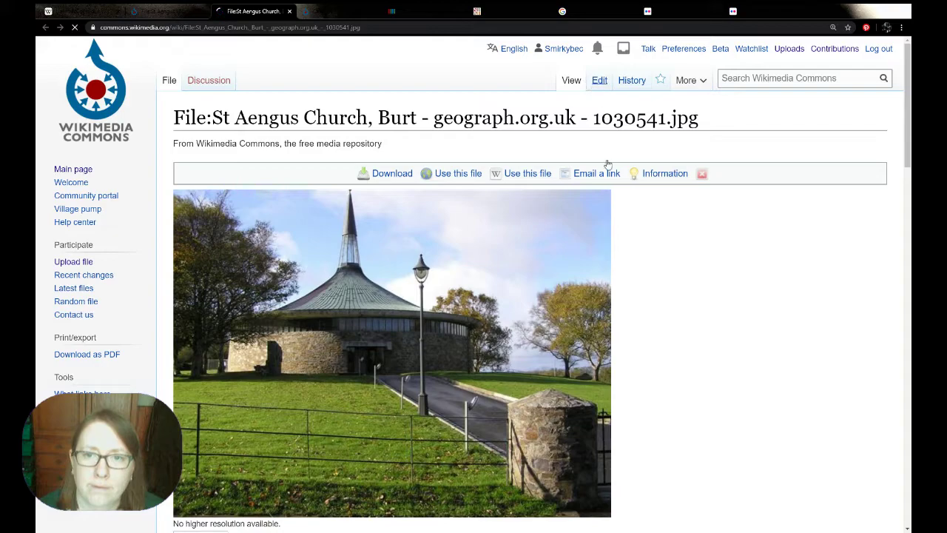
{"action": "scroll", "coordinate": [224, 296], "scroll_direction": "down", "scroll_amount": 1}
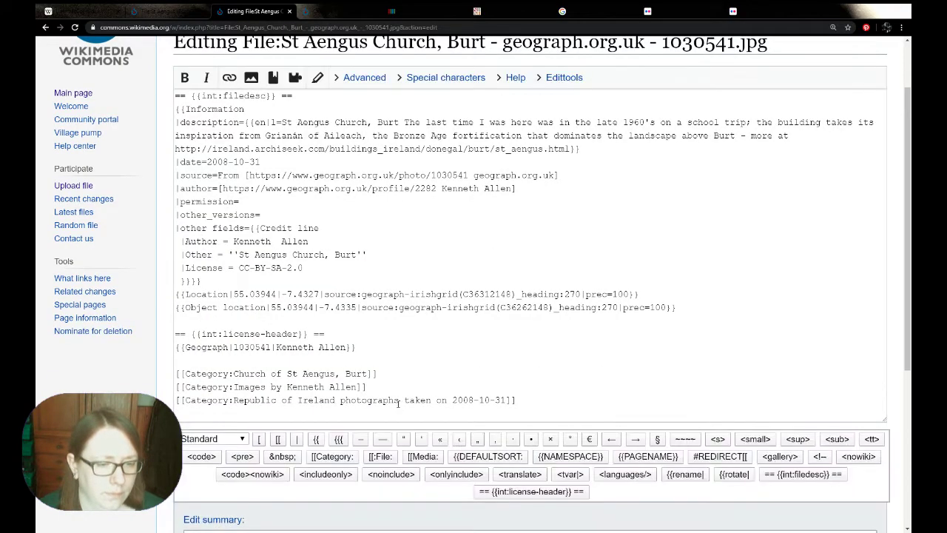
{"action": "left_click", "coordinate": [289, 11]}
Step: Close the Burt Chapel photo's page and reload the "Church of St Aengus, Burt" category page
{"action": "left_click", "coordinate": [210, 10]}
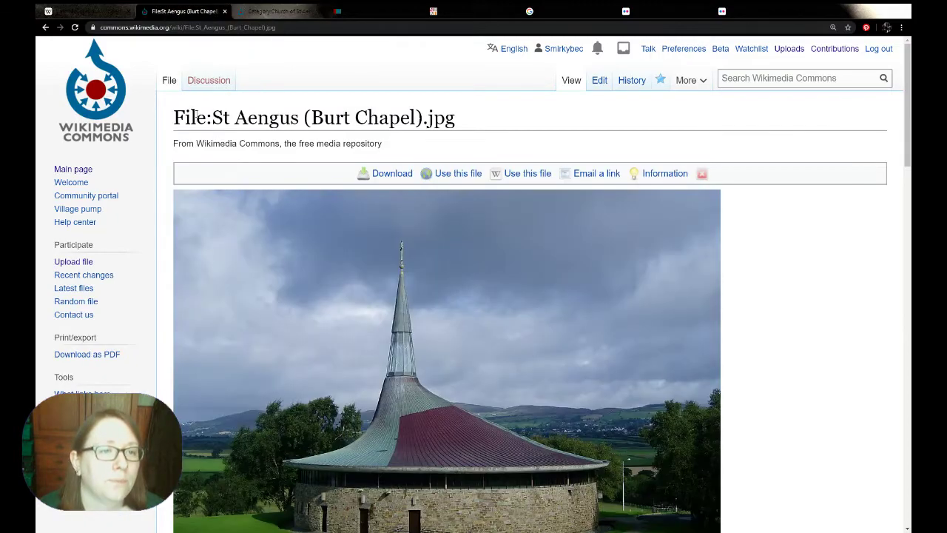
{"action": "left_click", "coordinate": [224, 11]}
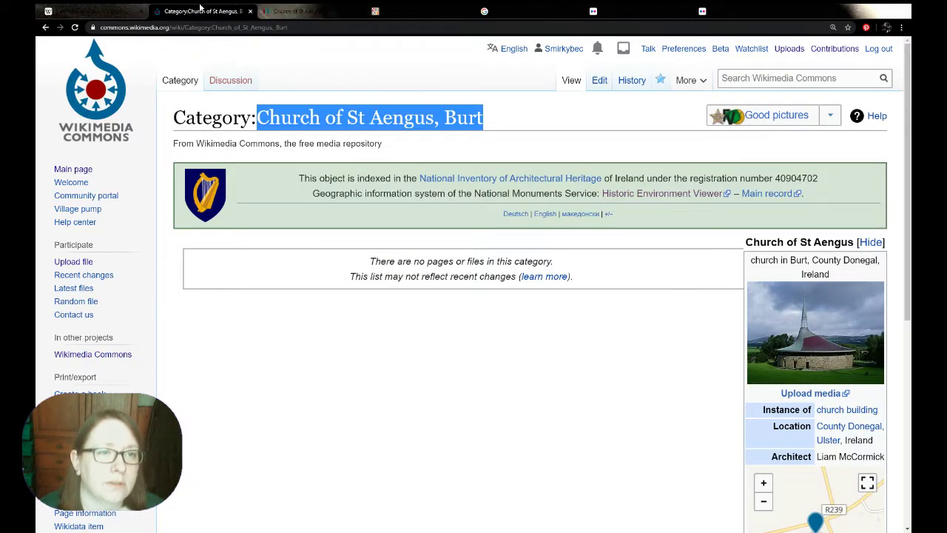
{"action": "left_click", "coordinate": [75, 27]}
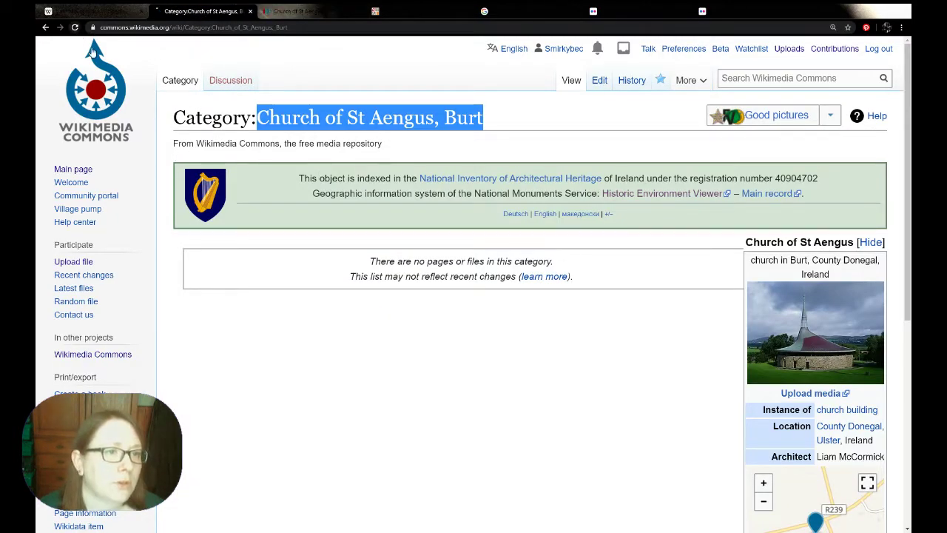
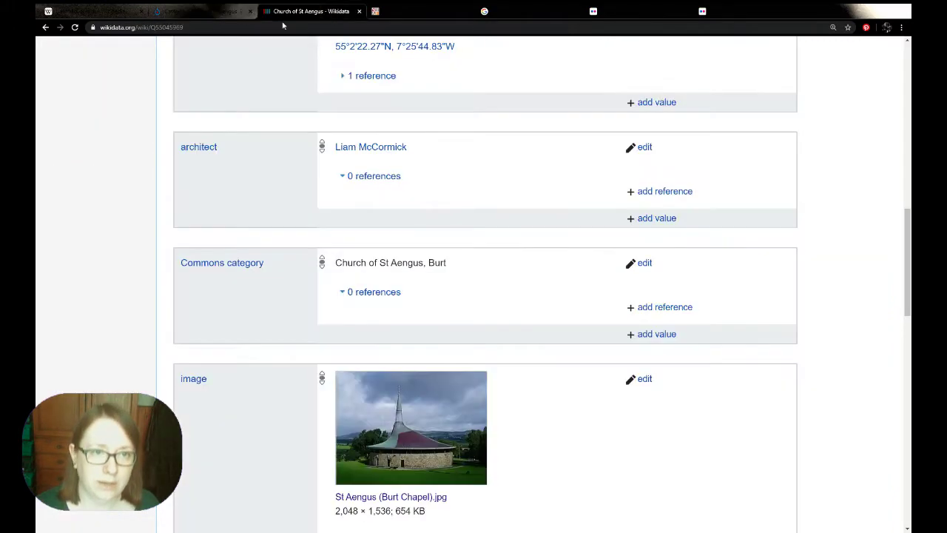
Step: Review the Commons category and image statements on the church's Wikidata item, and the files and infobox on its Commons category page
{"action": "left_click", "coordinate": [289, 11]}
{"action": "scroll", "coordinate": [169, 288], "scroll_direction": "down", "scroll_amount": 1}
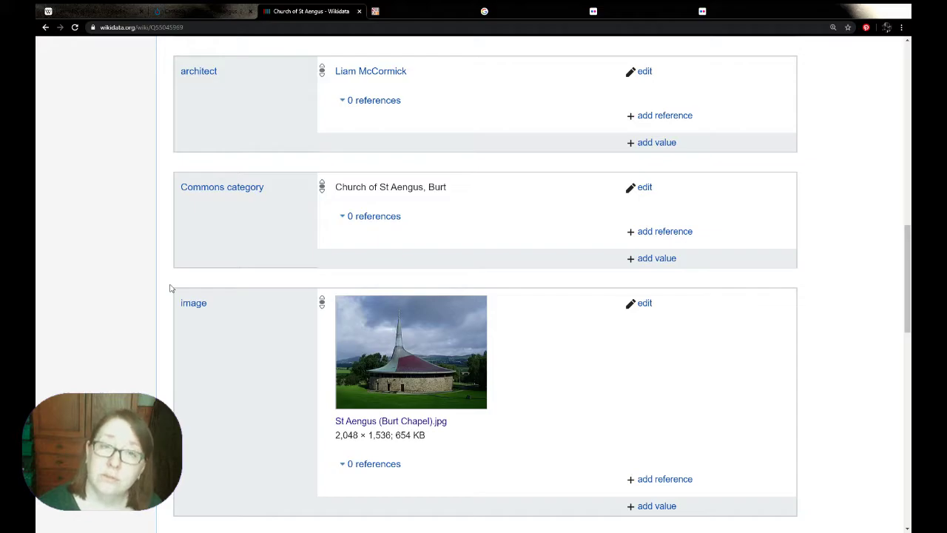
{"action": "scroll", "coordinate": [170, 286], "scroll_direction": "up", "scroll_amount": 1}
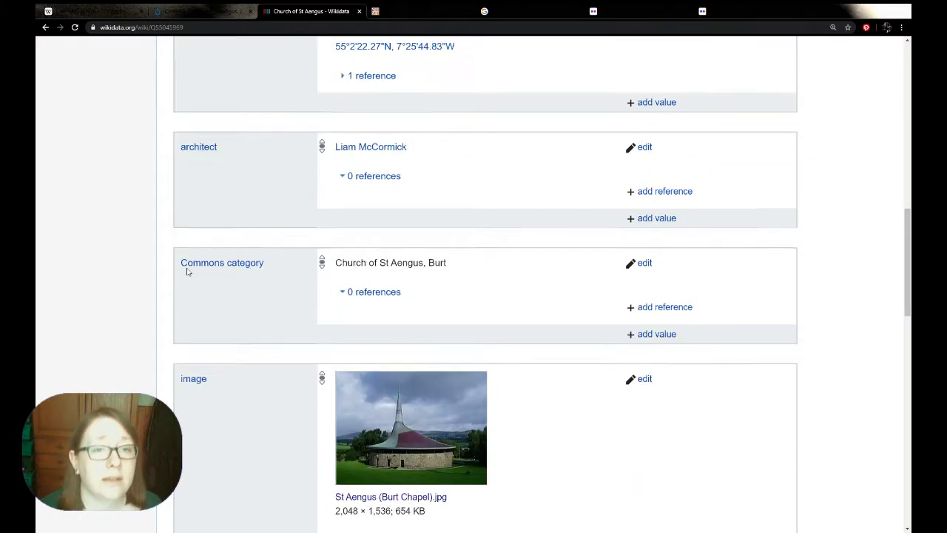
{"action": "scroll", "coordinate": [163, 217], "scroll_direction": "up", "scroll_amount": 3}
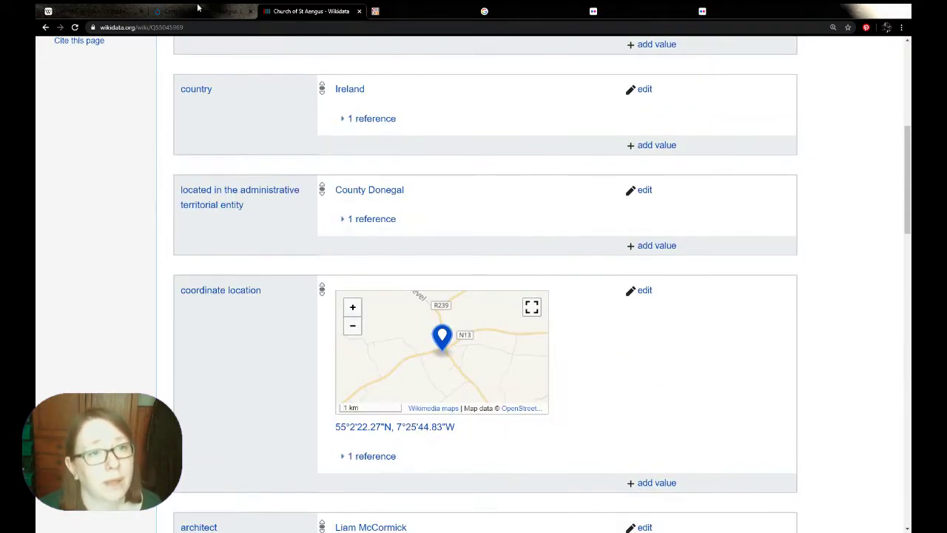
{"action": "left_click", "coordinate": [200, 11]}
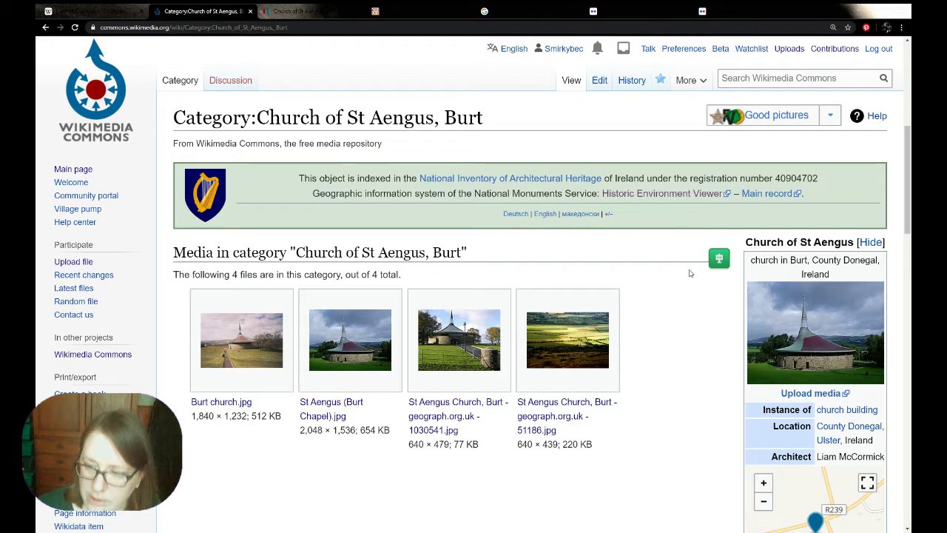
{"action": "scroll", "coordinate": [692, 274], "scroll_direction": "down", "scroll_amount": 2}
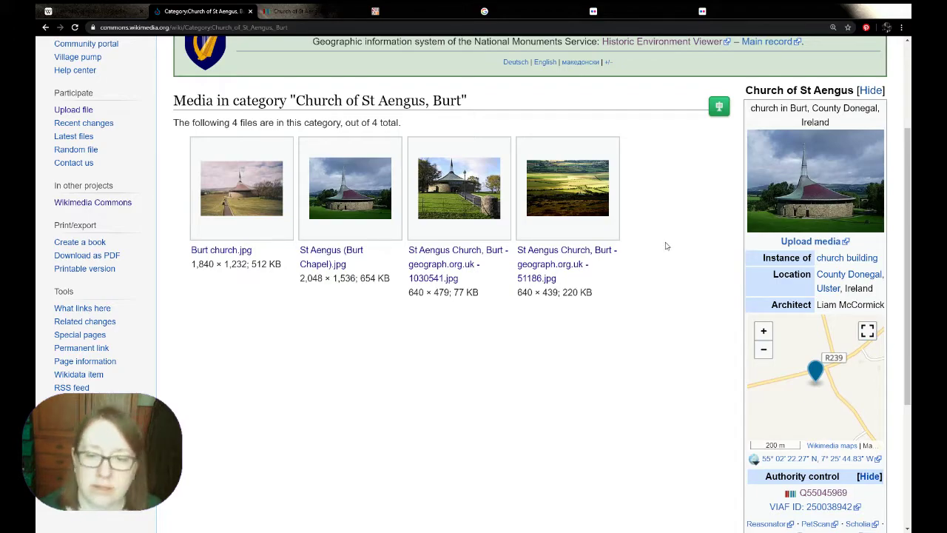
Step: Add the parent category Burt to the "Church of St Aengus, Burt" category page with HotCat
{"action": "scroll", "coordinate": [664, 244], "scroll_direction": "down", "scroll_amount": 3}
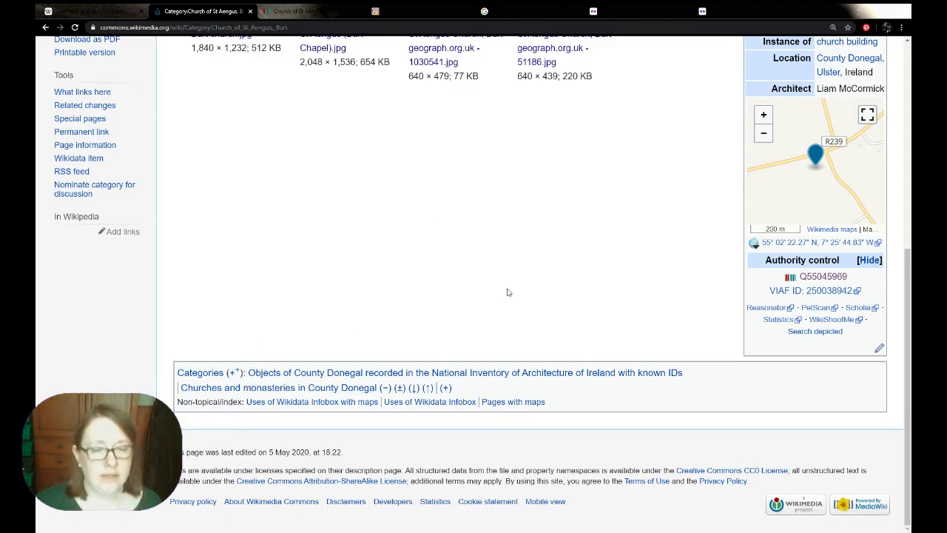
{"action": "left_click", "coordinate": [445, 387]}
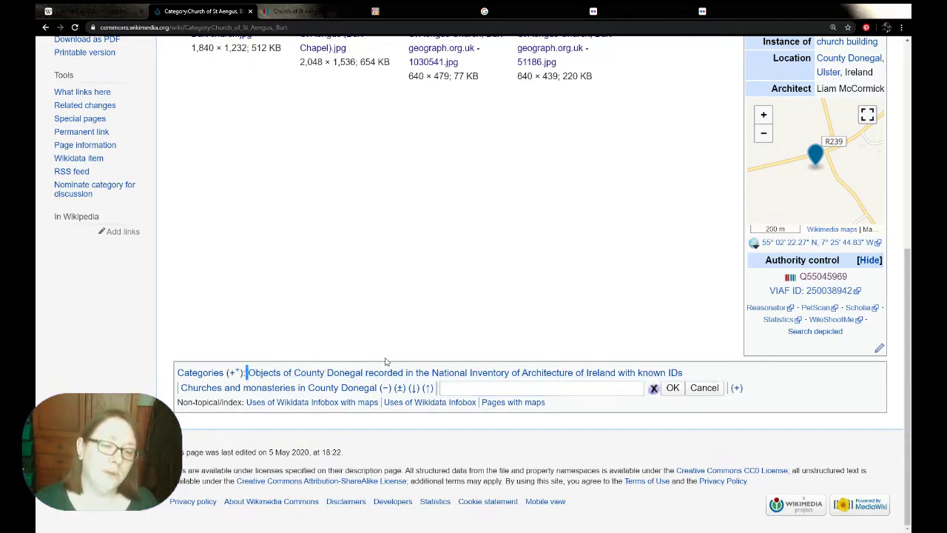
{"action": "left_click_drag", "start_coordinate": [246, 372], "coordinate": [697, 373]}
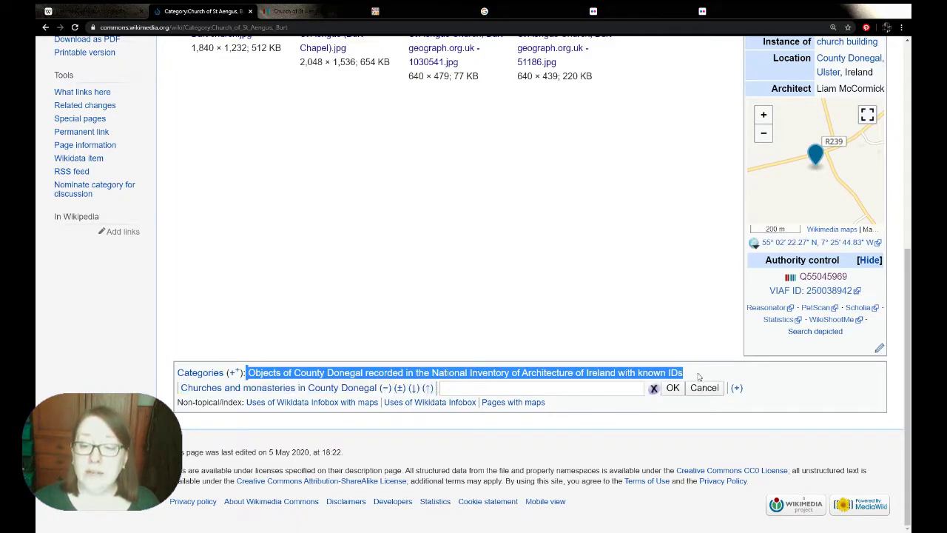
{"action": "scroll", "coordinate": [614, 134], "scroll_direction": "up", "scroll_amount": 5}
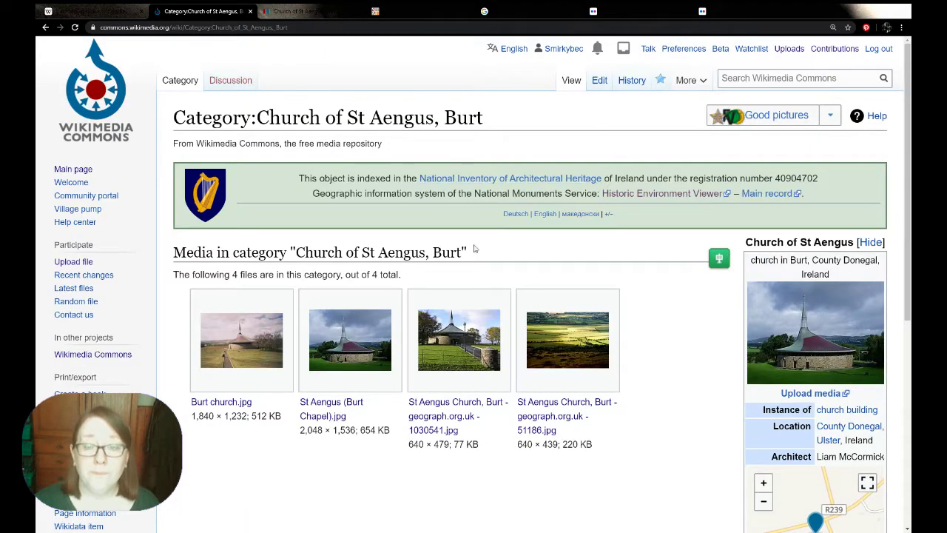
{"action": "scroll", "coordinate": [466, 349], "scroll_direction": "down", "scroll_amount": 5}
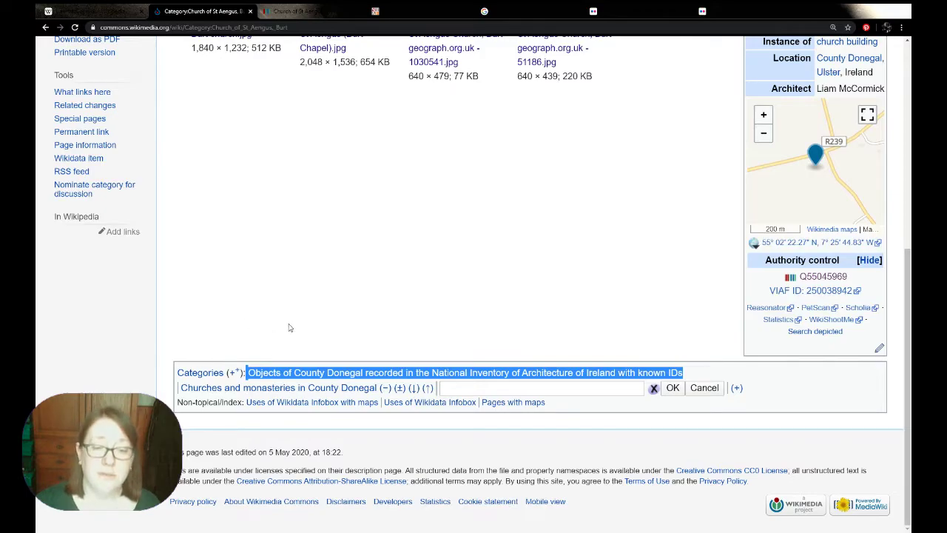
{"action": "left_click", "coordinate": [289, 328]}
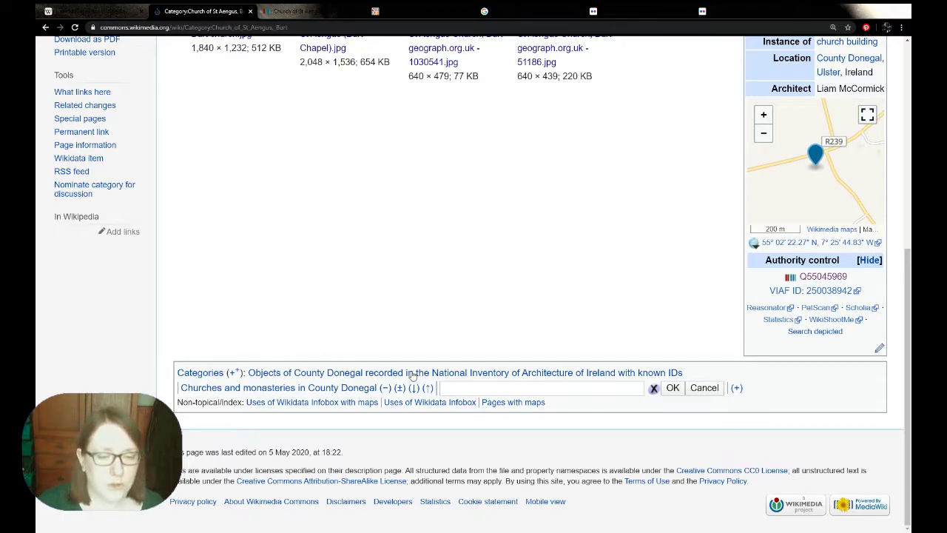
{"action": "left_click", "coordinate": [505, 389]}
{"action": "type", "text": "Burt"}
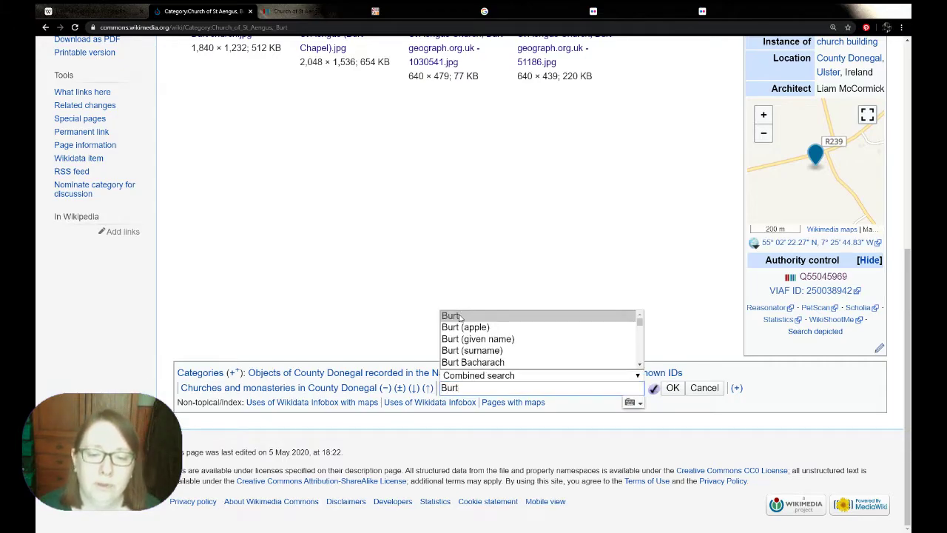
{"action": "left_click", "coordinate": [458, 316]}
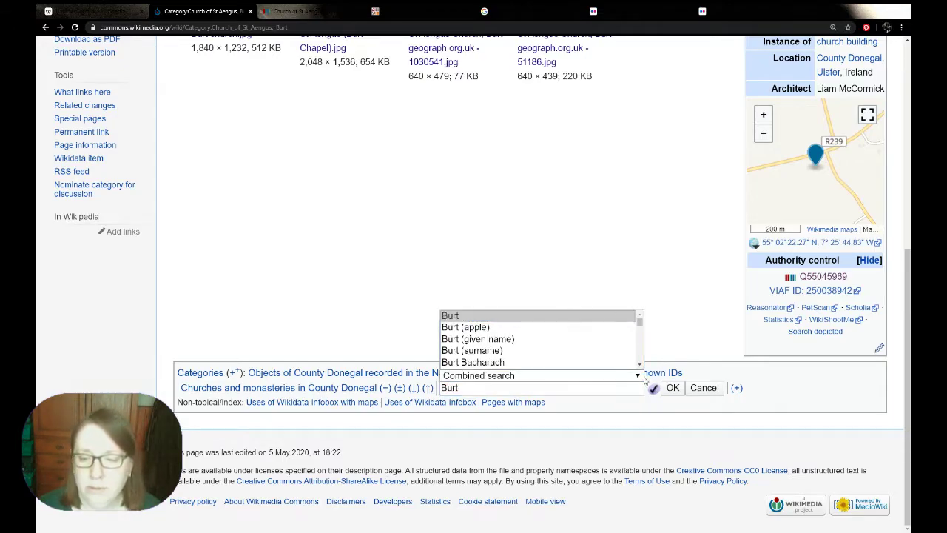
{"action": "left_click", "coordinate": [674, 388]}
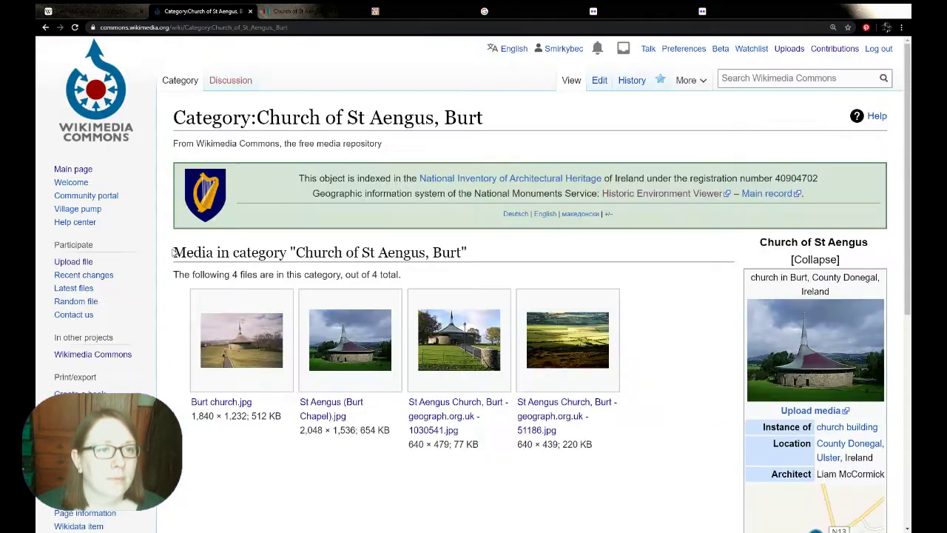
Step: Open the Burt category page to check its subcategory and files, and switch to the Liam McCormick article on Wikipedia
{"action": "scroll", "coordinate": [173, 253], "scroll_direction": "down", "scroll_amount": 4}
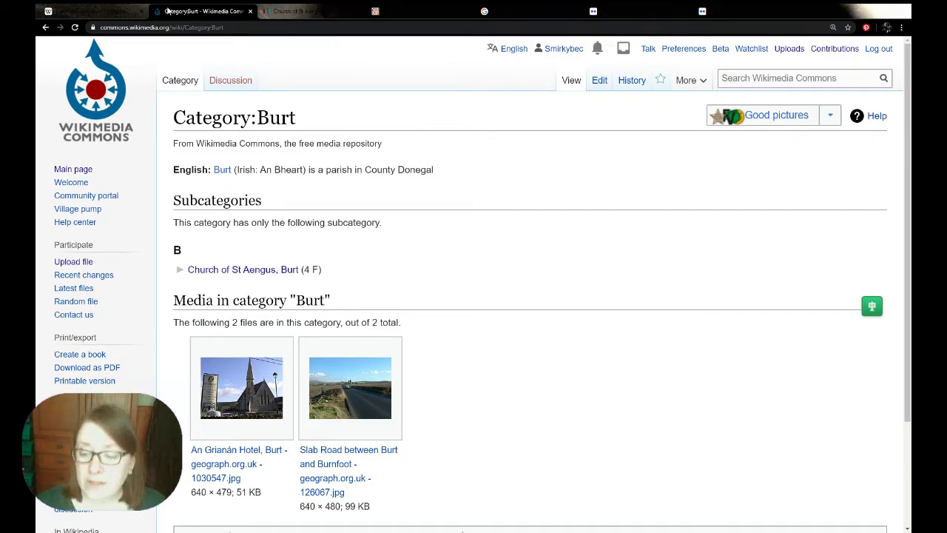
{"action": "left_click", "coordinate": [93, 11]}
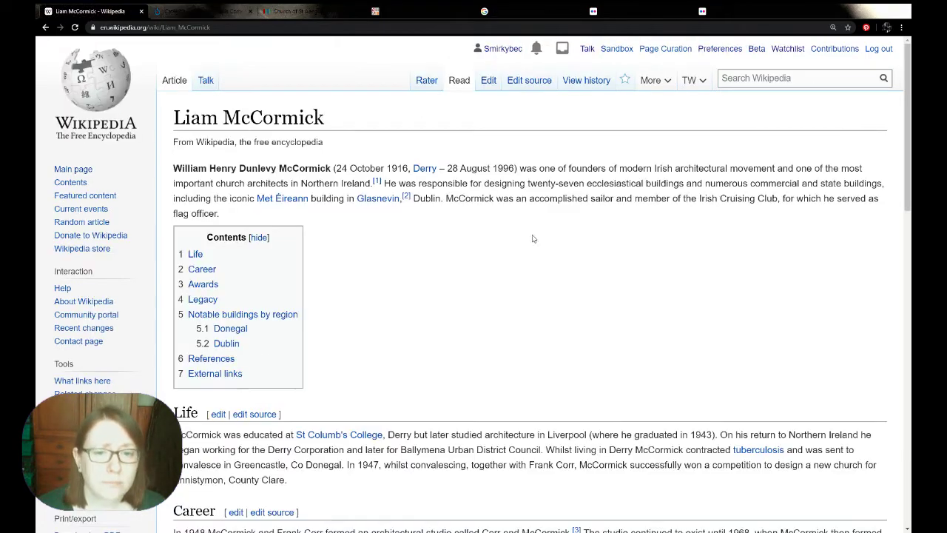
Step: Review the Liam McCormick article from life to legacy, and check the Church of St. Aengus entry in the National Inventory of Architectural Heritage
{"action": "scroll", "coordinate": [550, 224], "scroll_direction": "down", "scroll_amount": 4}
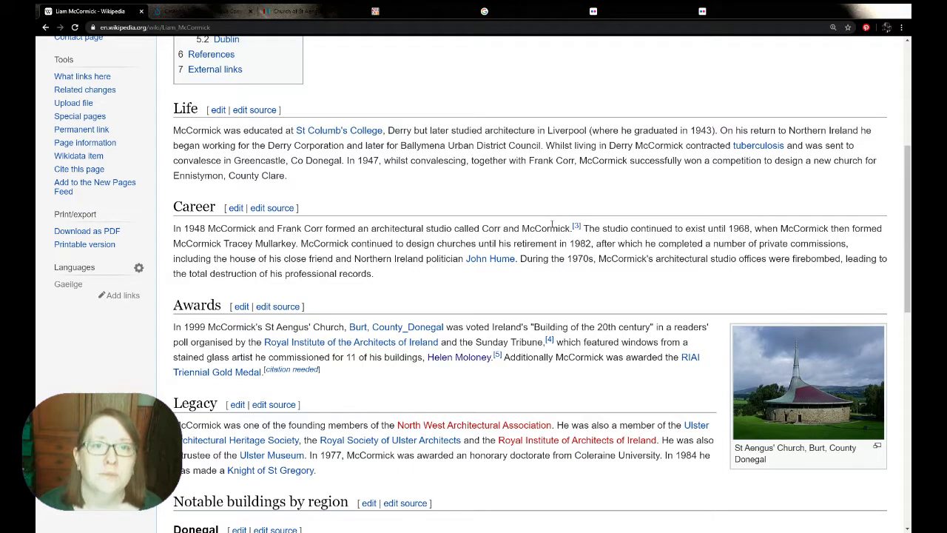
{"action": "left_click", "coordinate": [425, 11]}
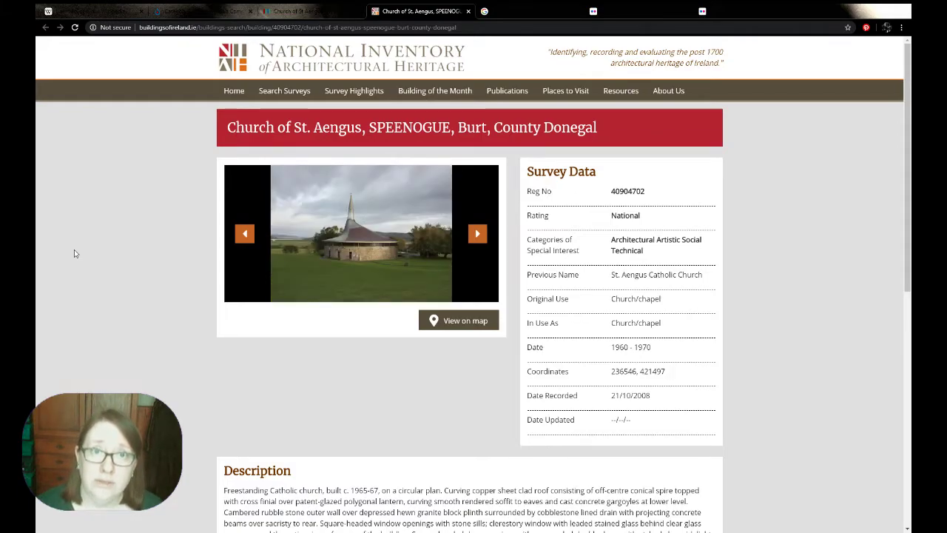
{"action": "left_click", "coordinate": [41, 6]}
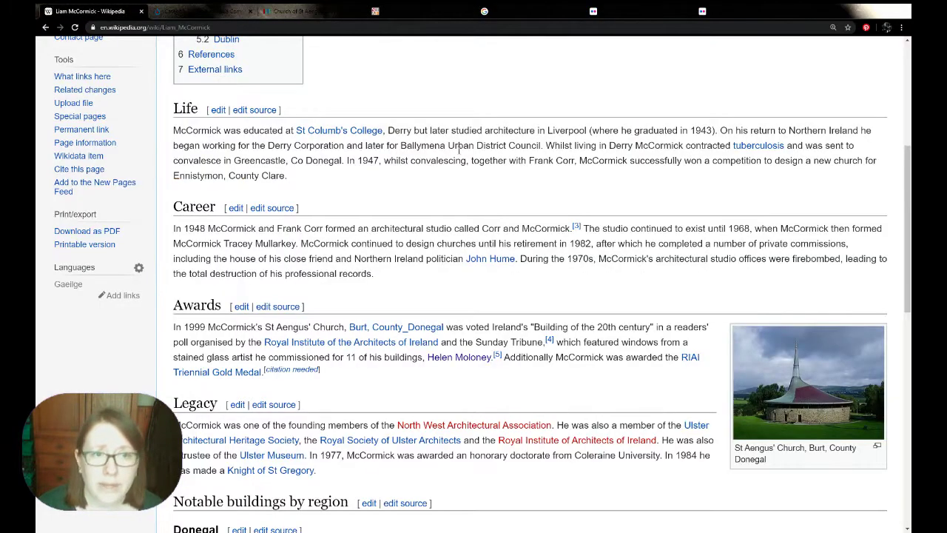
{"action": "scroll", "coordinate": [665, 249], "scroll_direction": "up", "scroll_amount": 4}
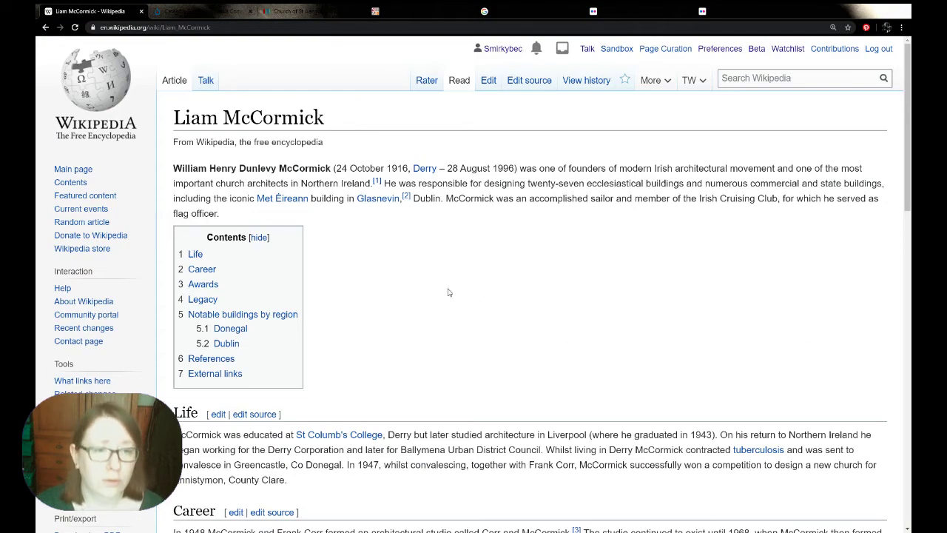
{"action": "scroll", "coordinate": [448, 292], "scroll_direction": "down", "scroll_amount": 1}
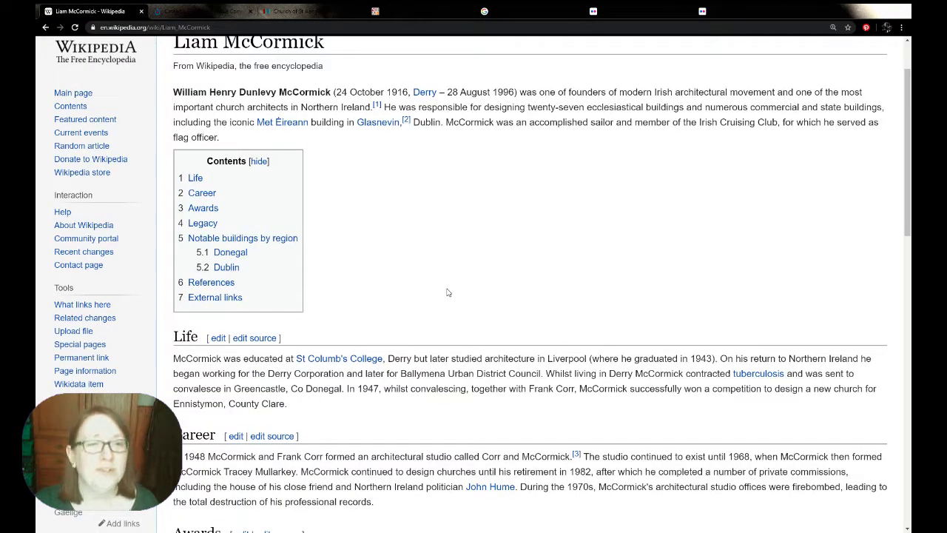
{"action": "scroll", "coordinate": [448, 292], "scroll_direction": "down", "scroll_amount": 1}
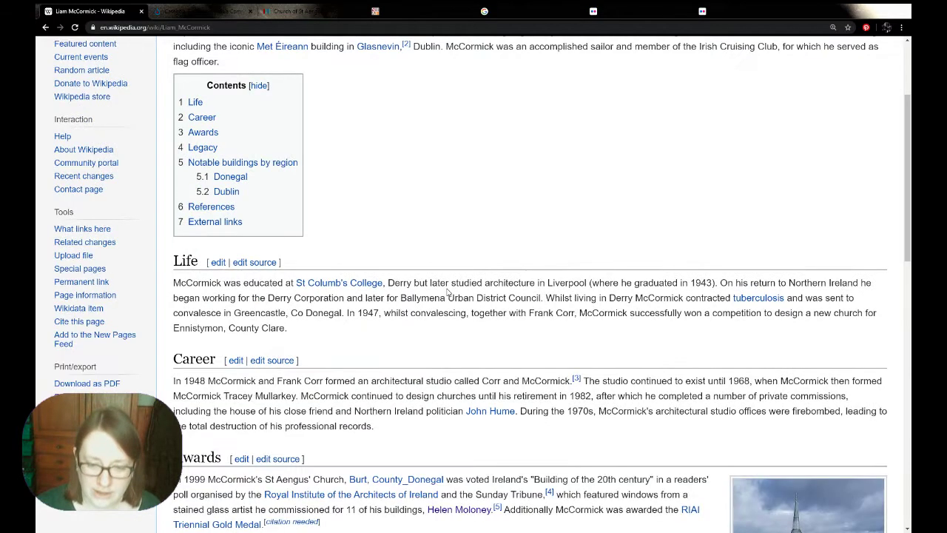
{"action": "scroll", "coordinate": [447, 293], "scroll_direction": "down", "scroll_amount": 1}
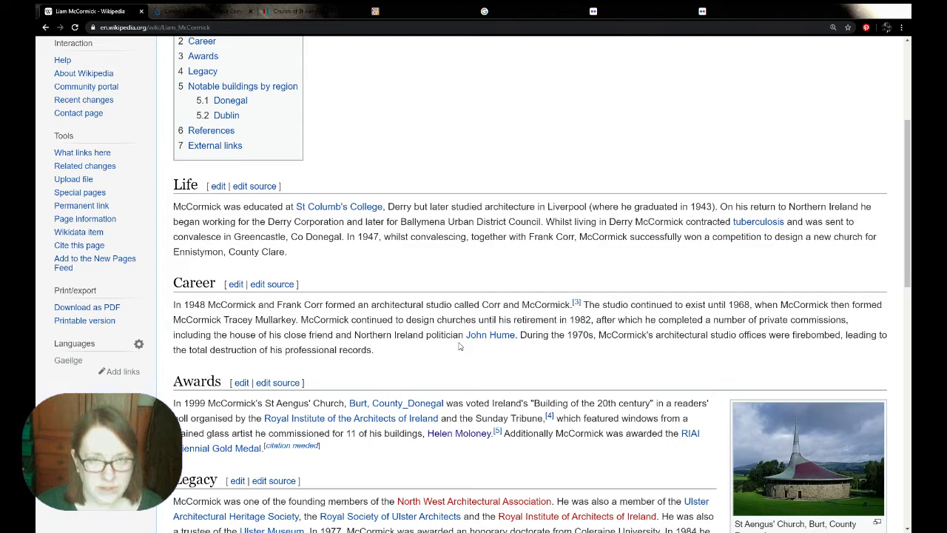
Step: Open the Helen Moloney article from the Awards section and review her early life, artistic career and selected works
{"action": "left_click", "coordinate": [470, 439]}
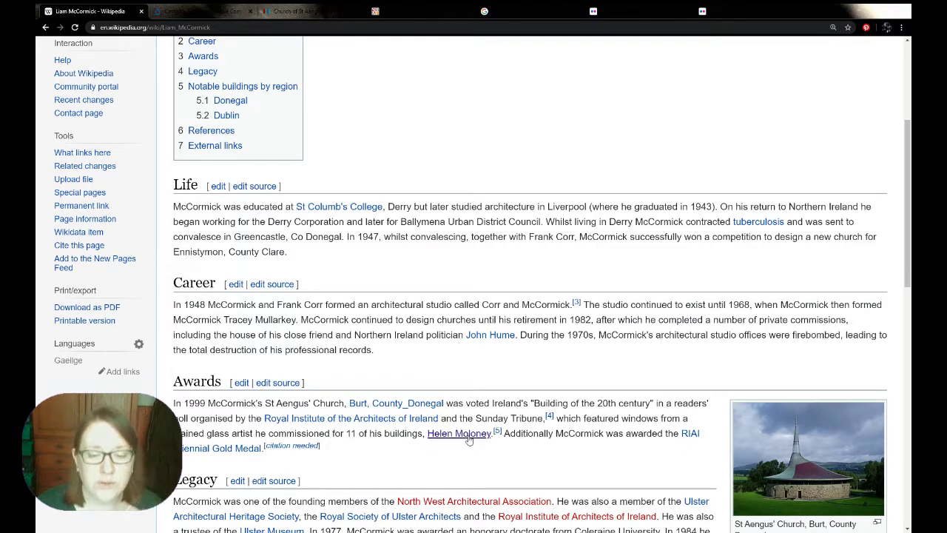
{"action": "scroll", "coordinate": [415, 214], "scroll_direction": "down", "scroll_amount": 2}
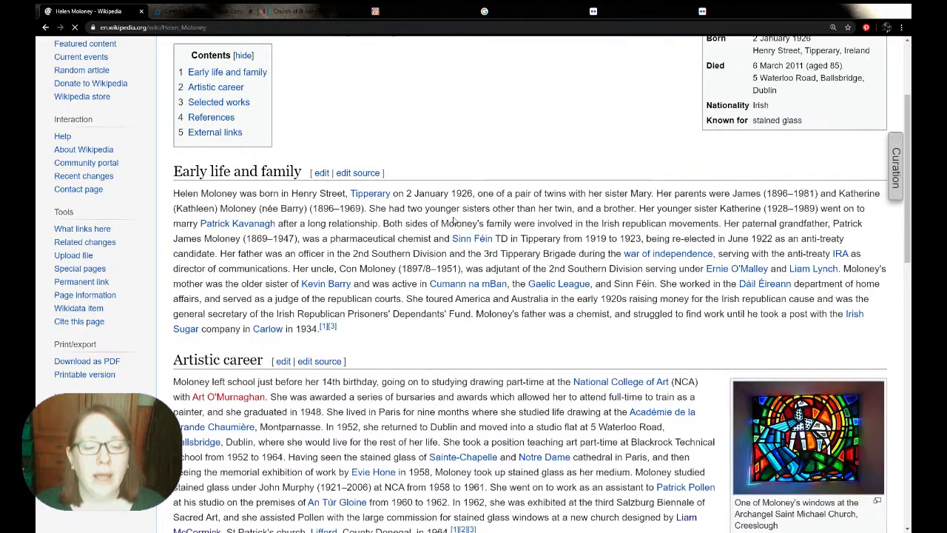
{"action": "scroll", "coordinate": [444, 218], "scroll_direction": "down", "scroll_amount": 1}
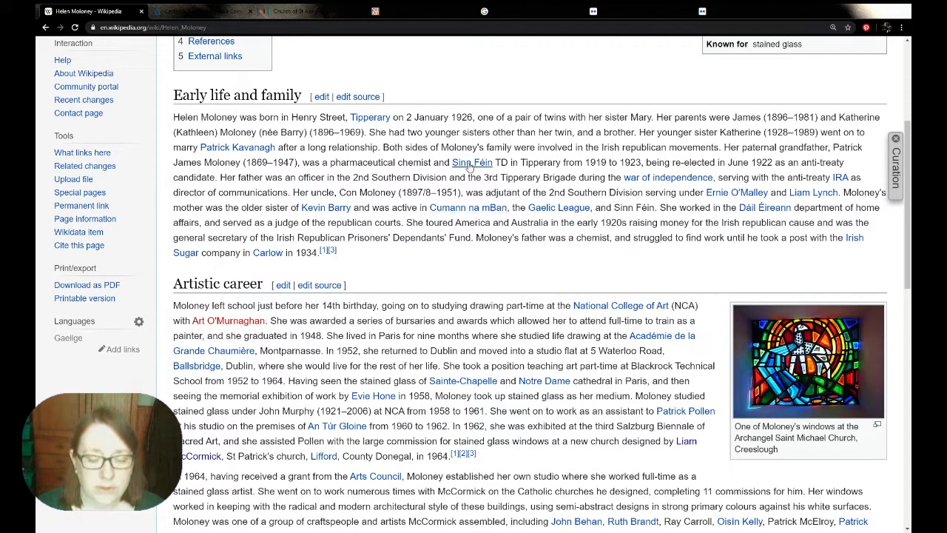
{"action": "scroll", "coordinate": [470, 167], "scroll_direction": "down", "scroll_amount": 4}
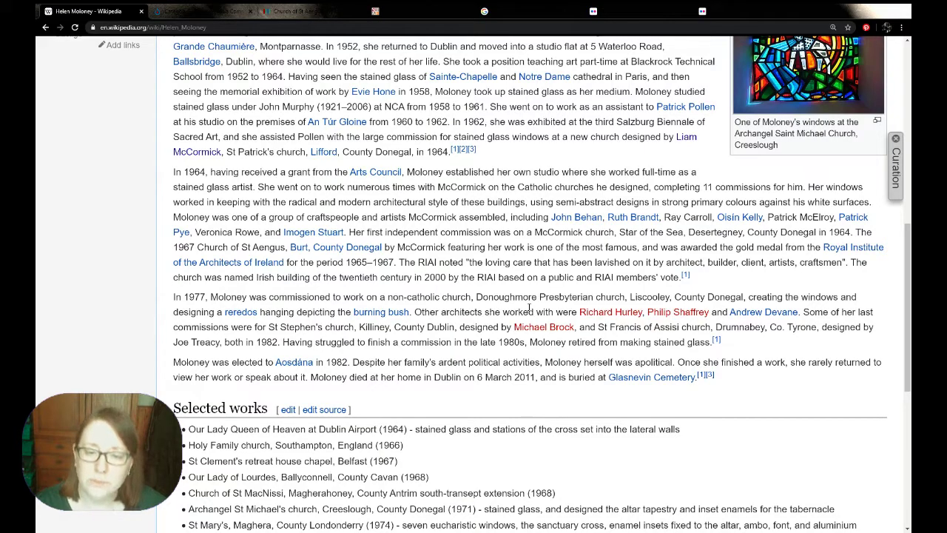
{"action": "scroll", "coordinate": [529, 307], "scroll_direction": "up", "scroll_amount": 2}
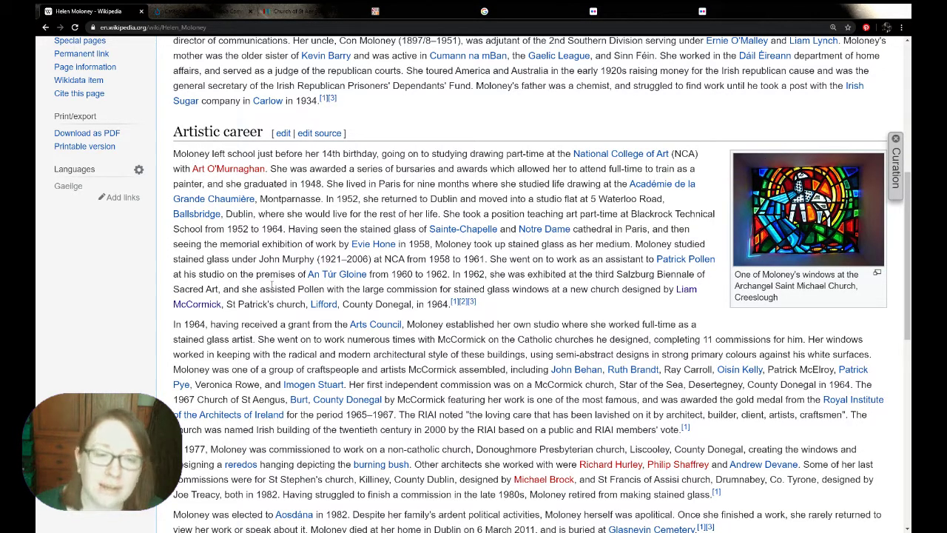
{"action": "scroll", "coordinate": [272, 284], "scroll_direction": "up", "scroll_amount": 1}
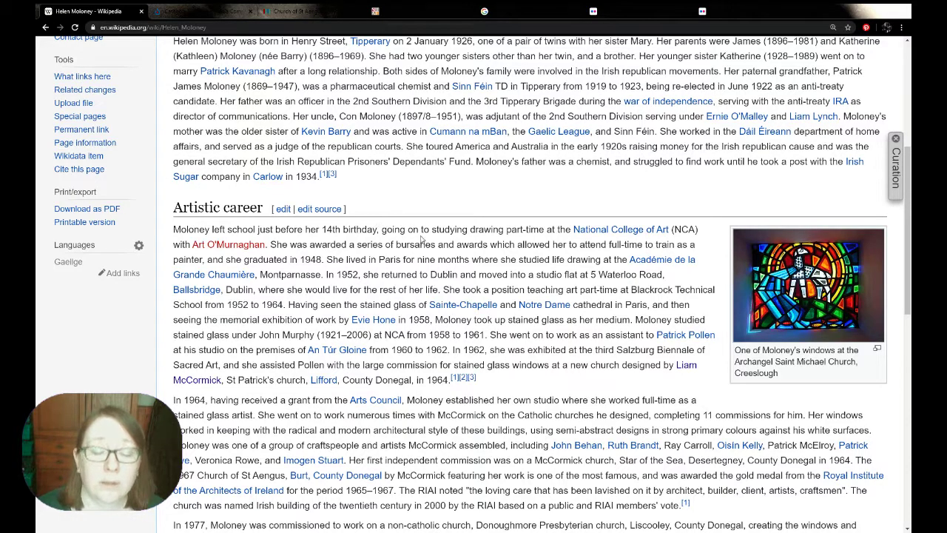
{"action": "scroll", "coordinate": [423, 238], "scroll_direction": "up", "scroll_amount": 5}
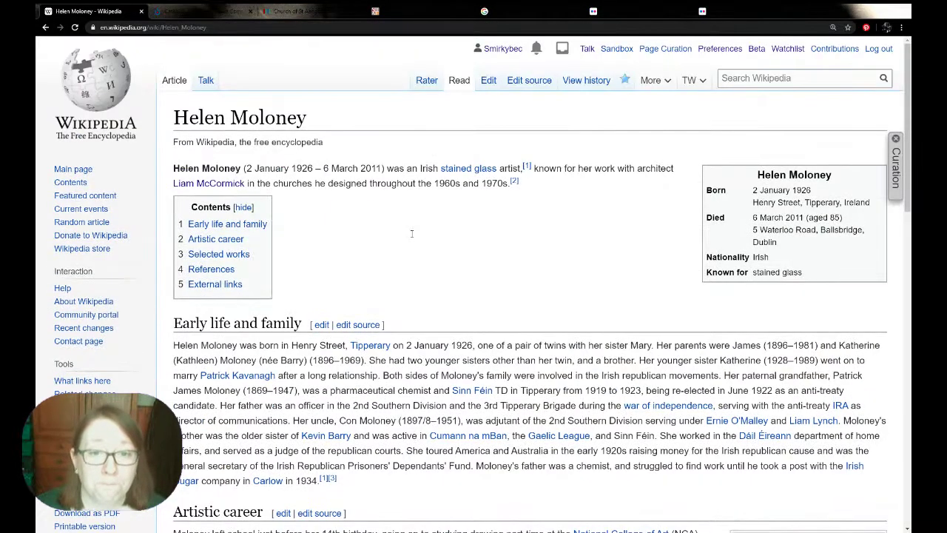